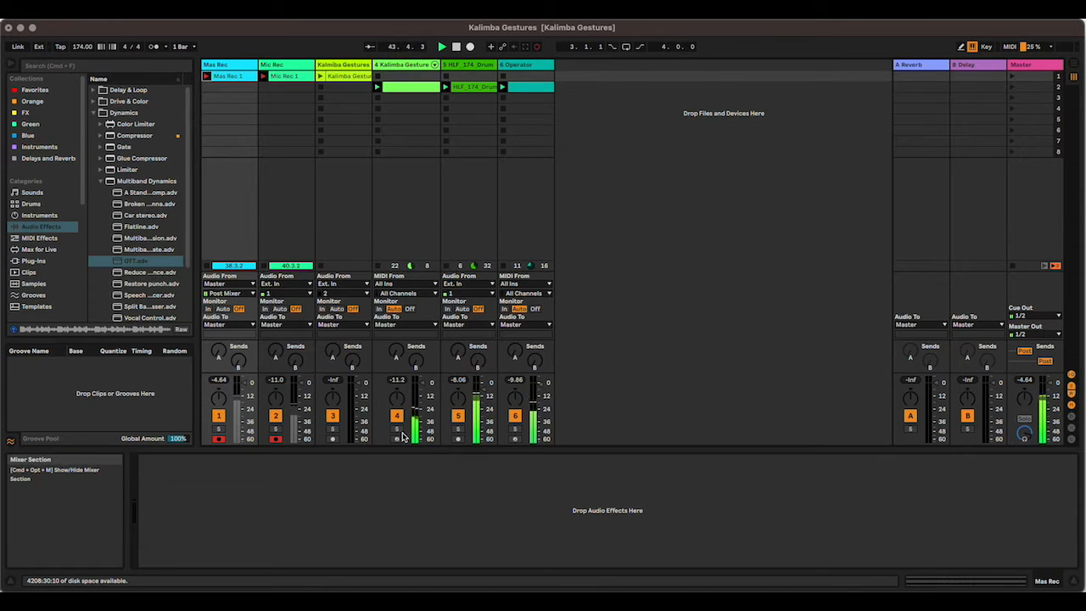
Solo the Kalimba Gestures MIDI track to hear it alone, and turn its solo off again.
click(398, 430)
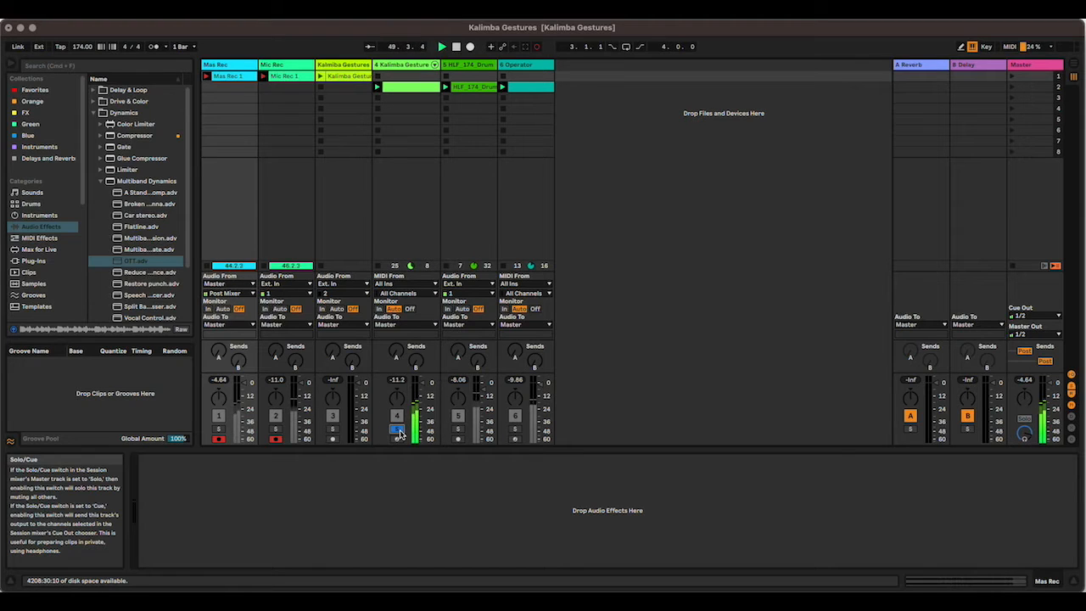
click(398, 430)
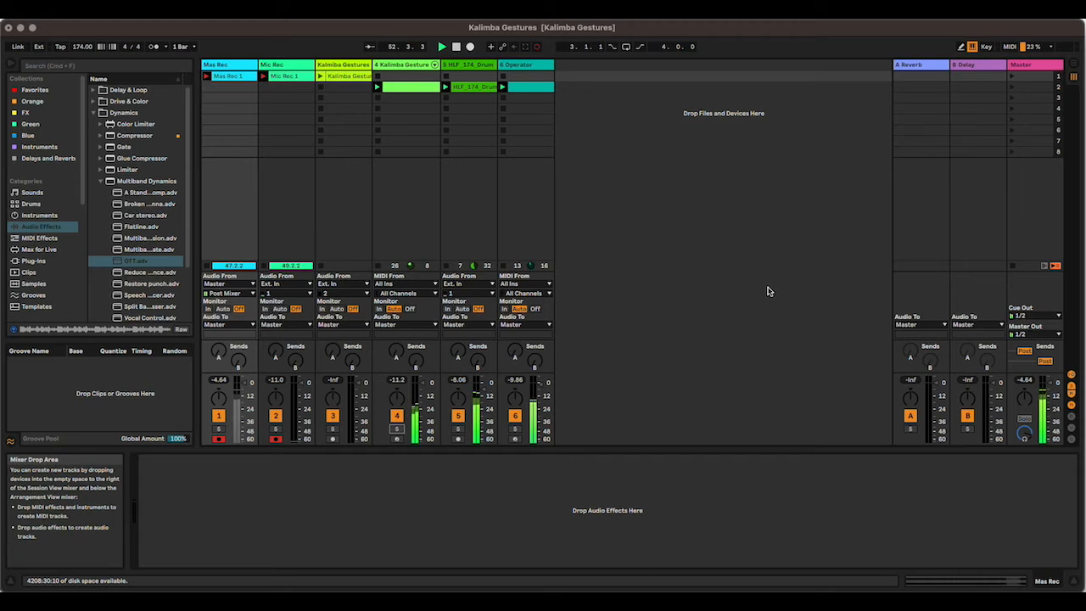
Delete the Kalimba Gestures MIDI track together with the HLF_174_Drum and Operator tracks.
click(411, 67)
click(525, 66)
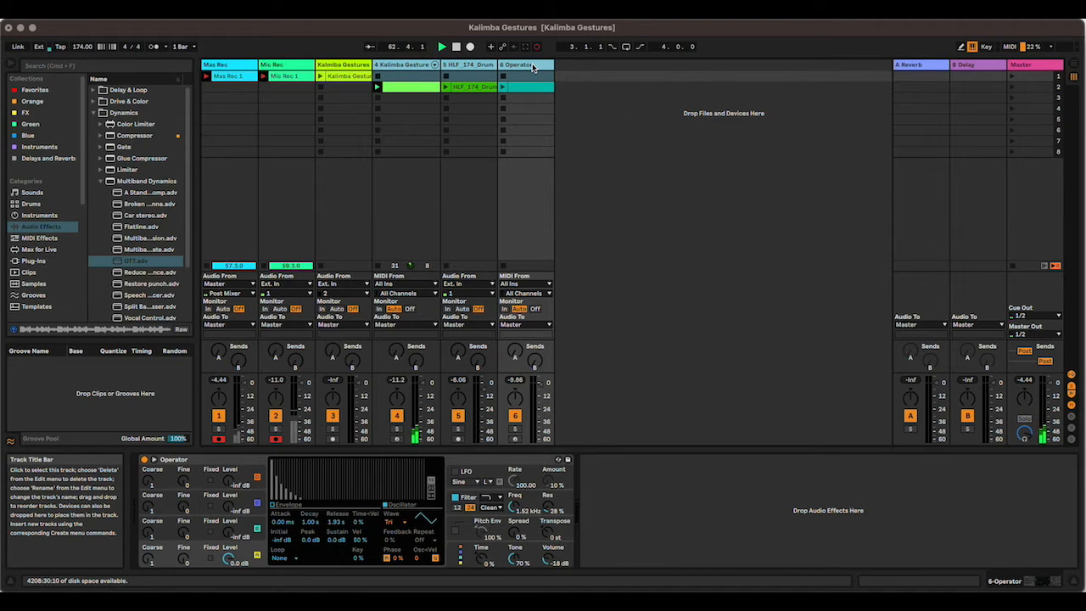
key(Delete)
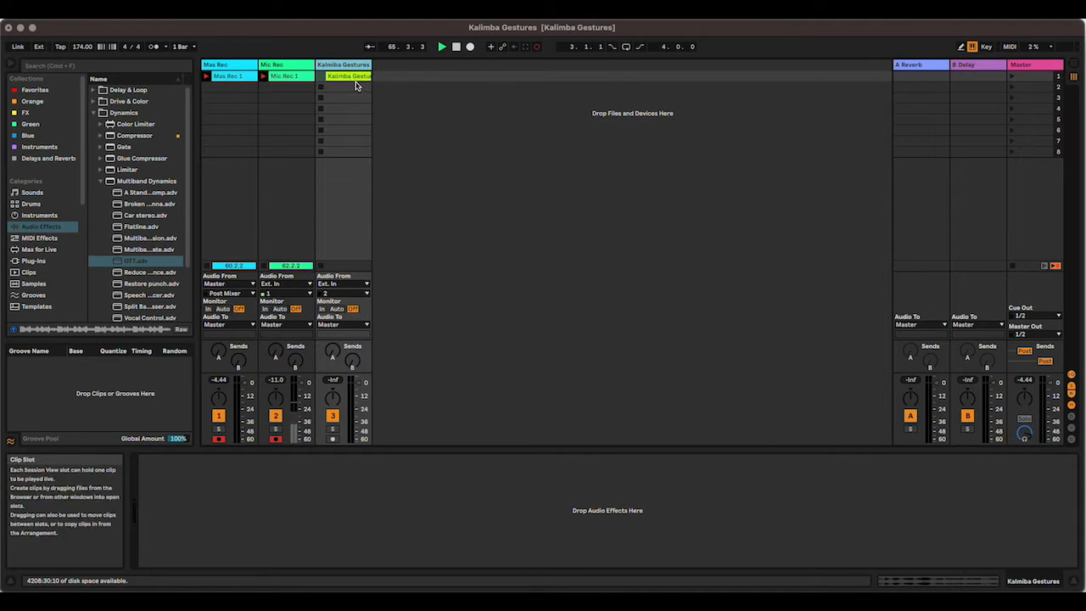
Move the Kalimba Gestures audio clip to the second scene slot and open its waveform.
drag(356, 77, 359, 88)
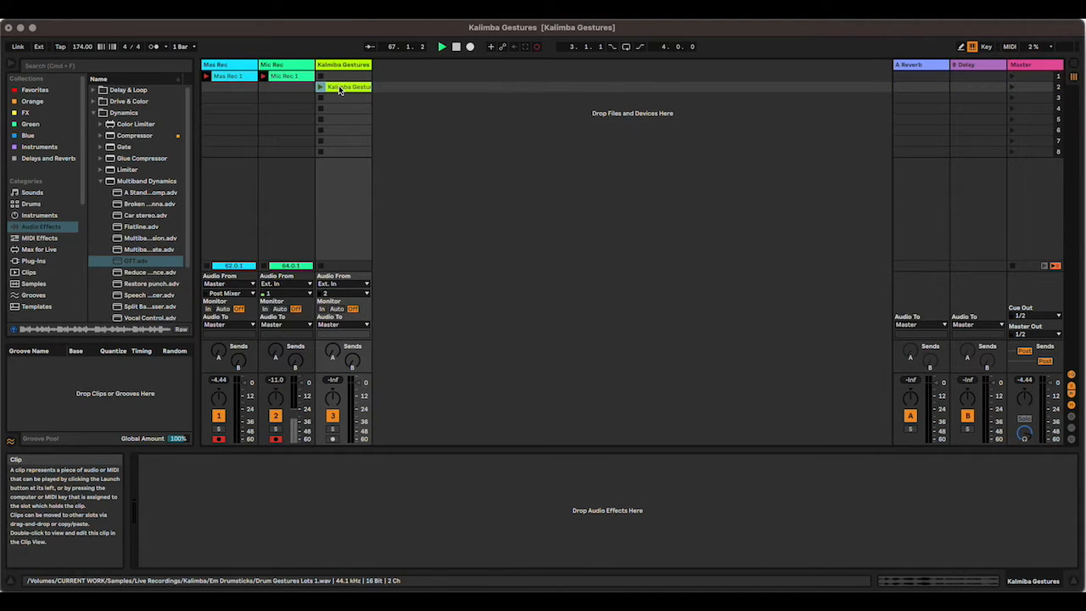
double_click(341, 89)
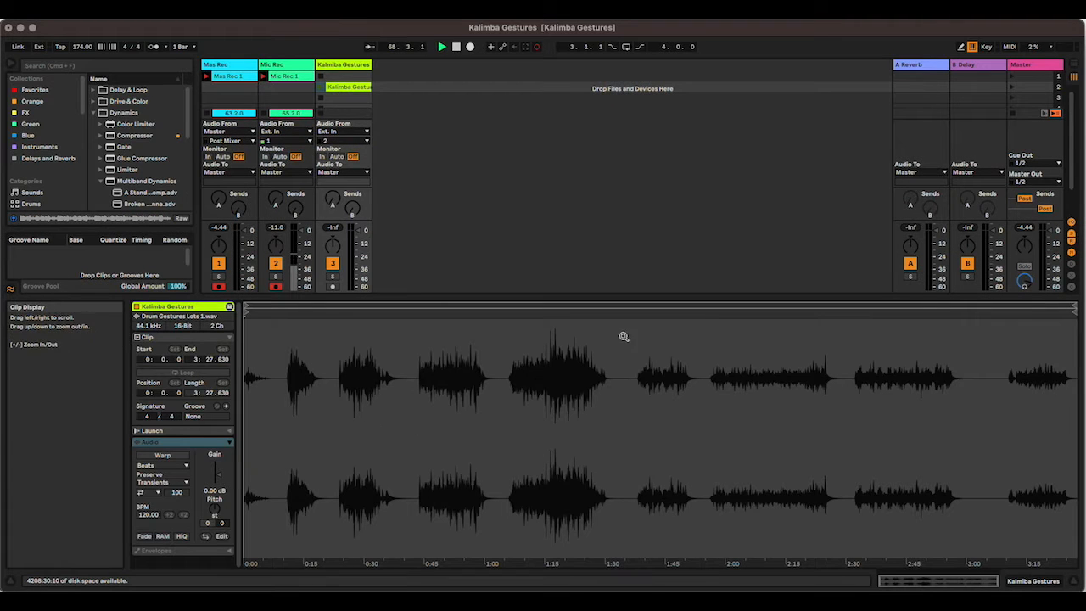
Audition the Kalimba Gestures clip from different start marker positions, return the marker to 0:00 and stop the clip.
click(320, 86)
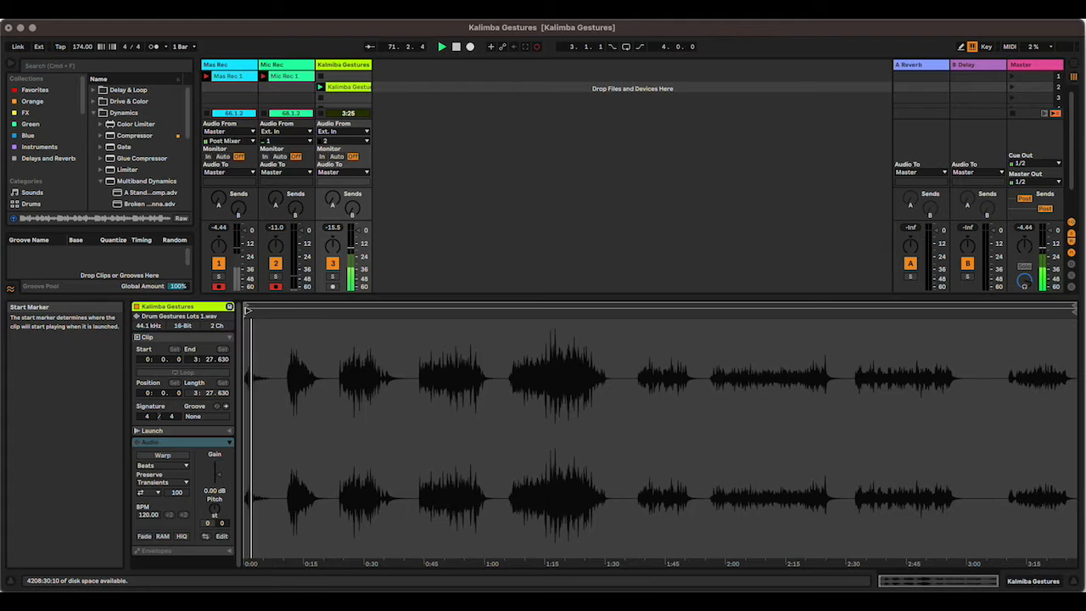
drag(248, 310, 314, 311)
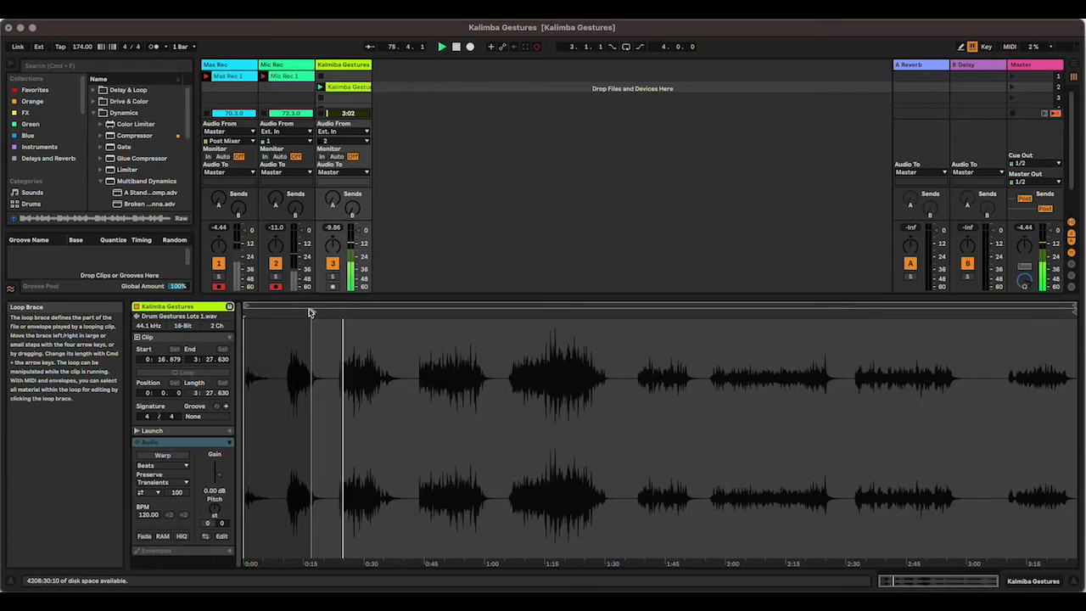
mouse_move(314, 310)
mouse_down()
mouse_move(471, 322)
mouse_move(245, 325)
mouse_up()
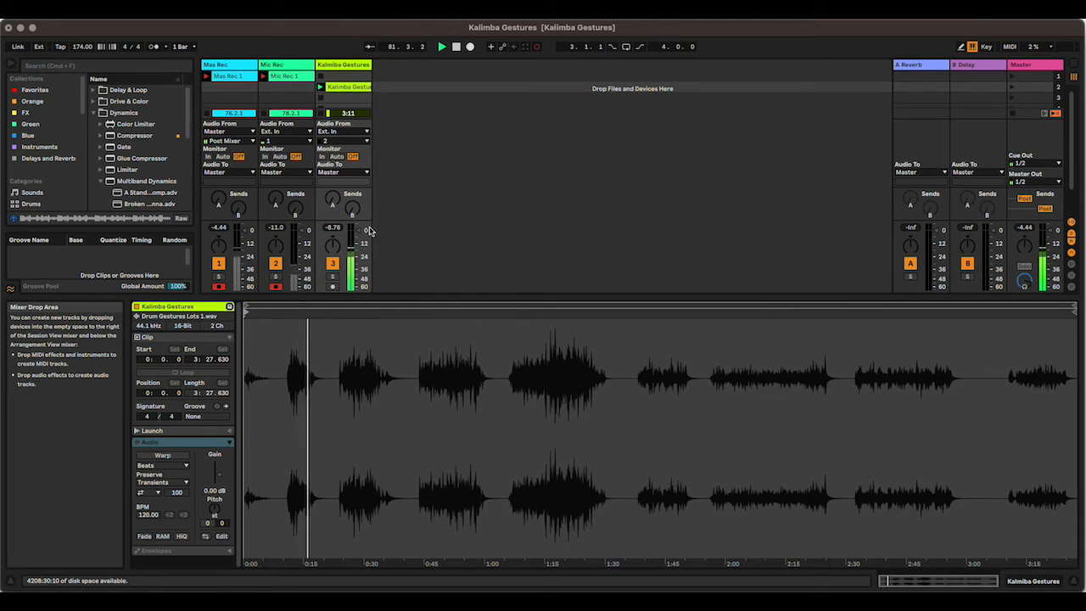
click(323, 113)
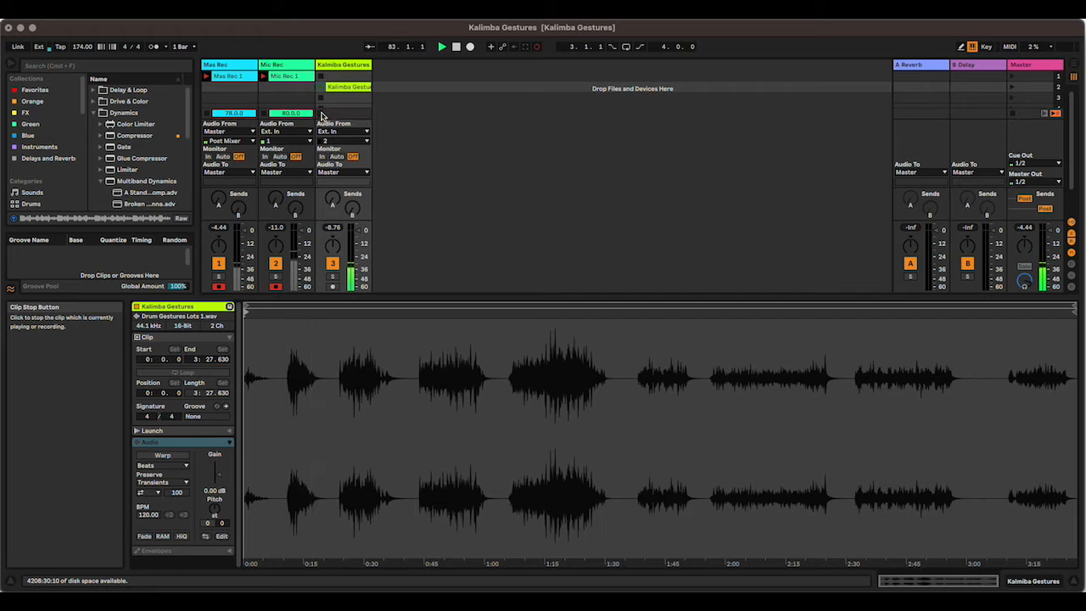
drag(531, 300, 531, 381)
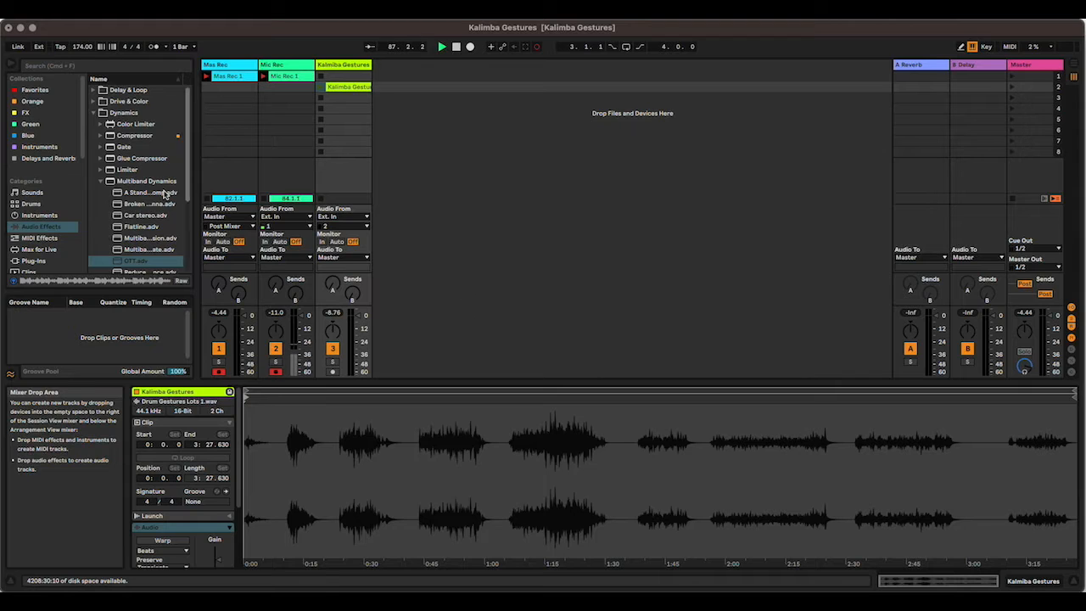
Load an empty Drum Rack onto track 4 in place of its current instrument.
click(49, 214)
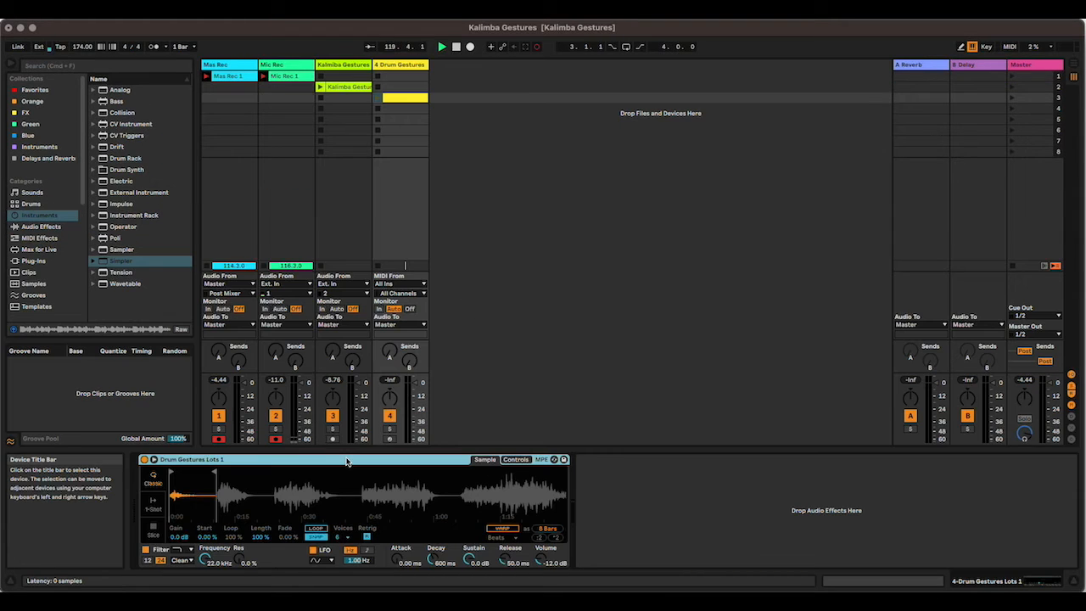
click(58, 233)
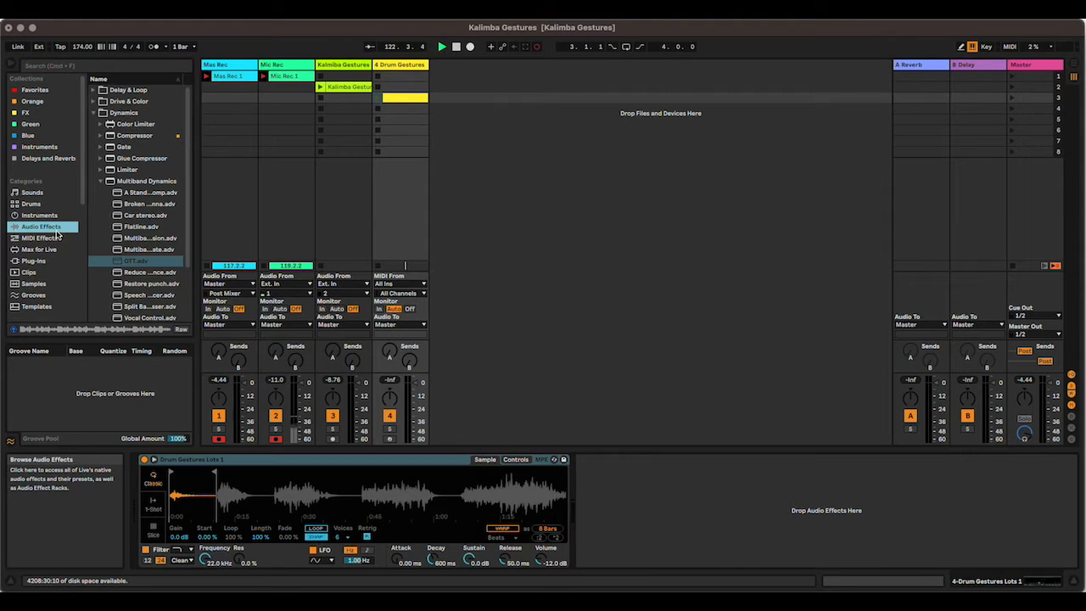
click(59, 214)
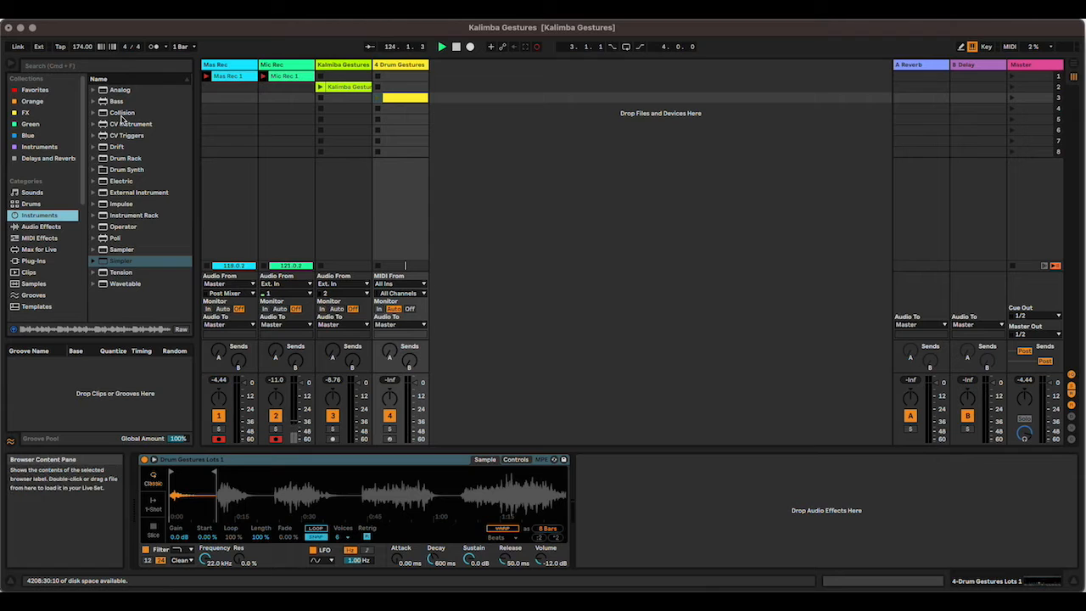
drag(129, 159, 409, 123)
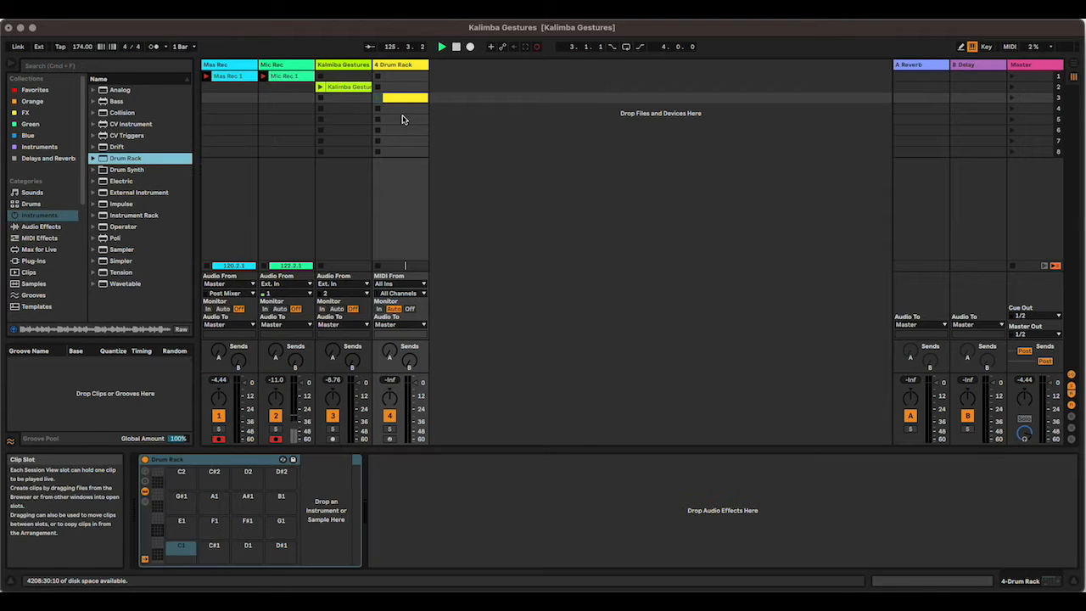
Put a Simpler on pad C1 of the Drum Rack and load the Kalimba Gestures clip into it.
drag(120, 262, 180, 547)
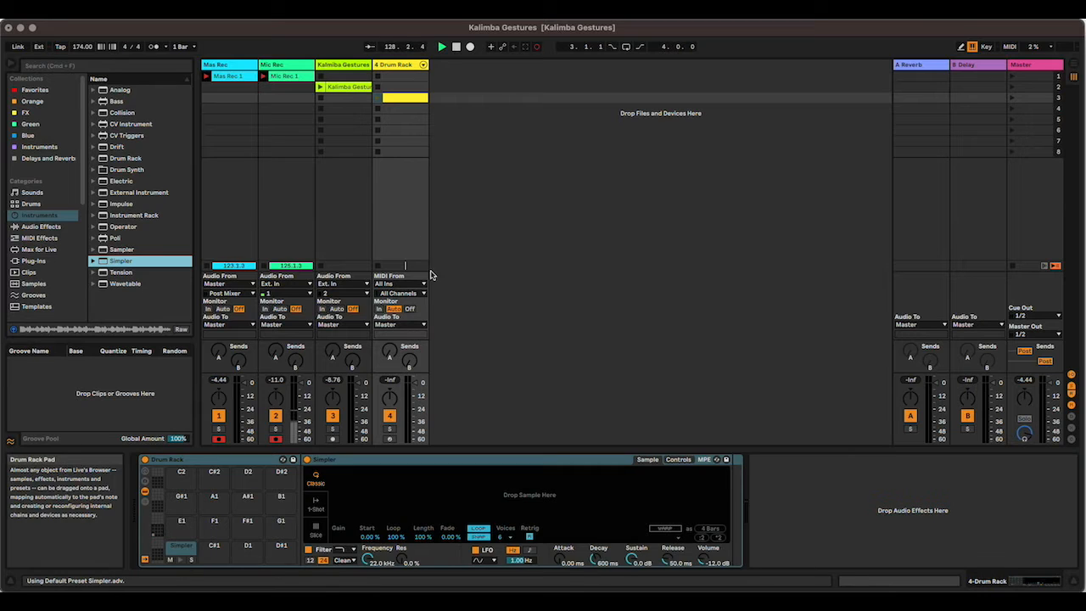
drag(338, 86, 428, 482)
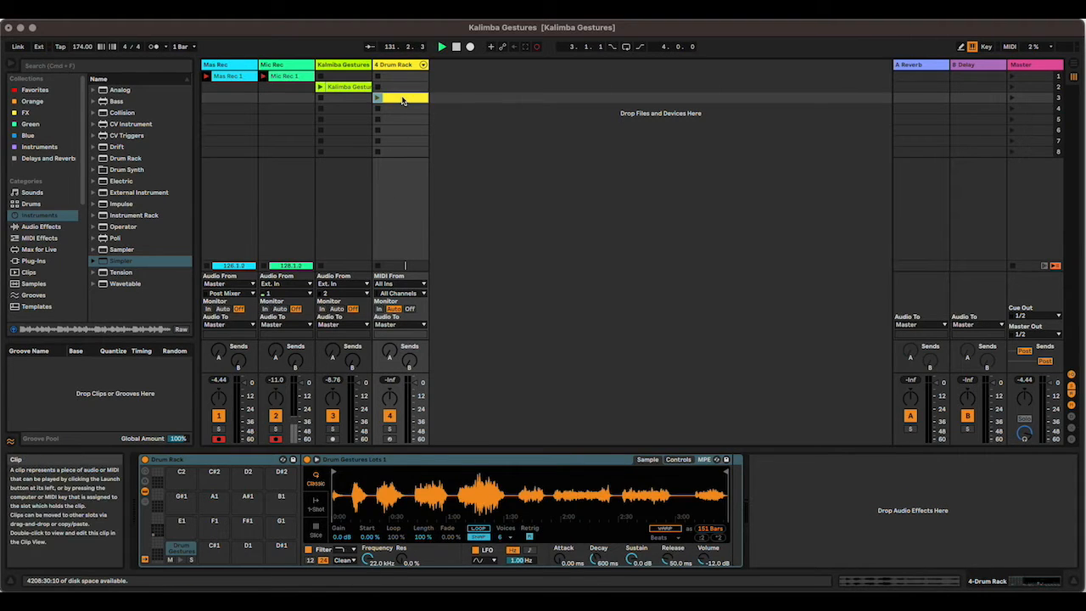
Open the Drum Rack track's MIDI clip and add a Drum Gestures note at 1.1.1.
click(402, 99)
double_click(354, 428)
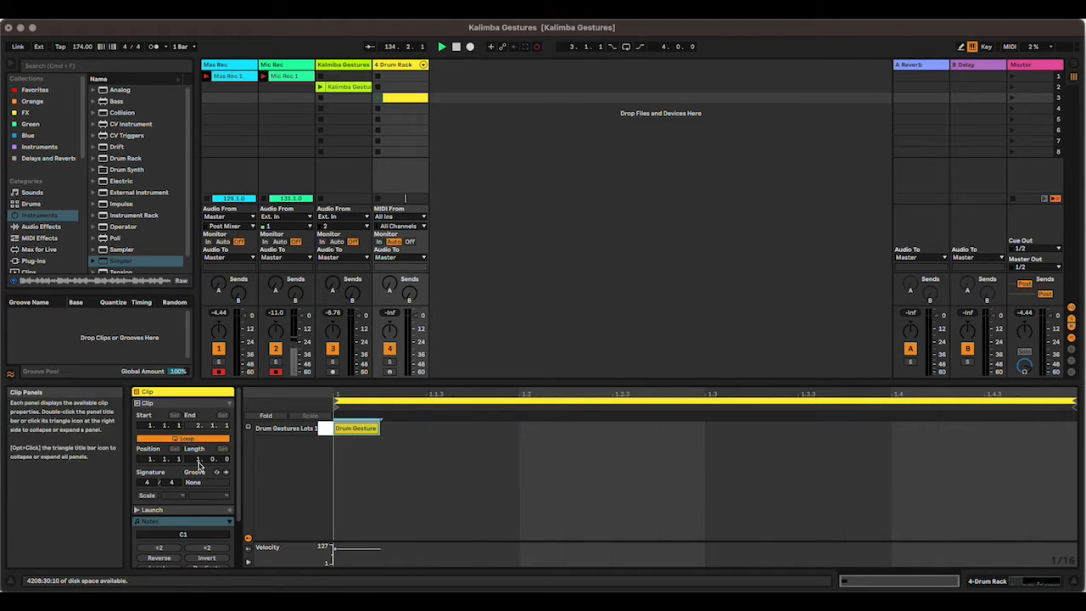
Set the MIDI clip's loop length to 2 bars and launch the clip.
key(Up)
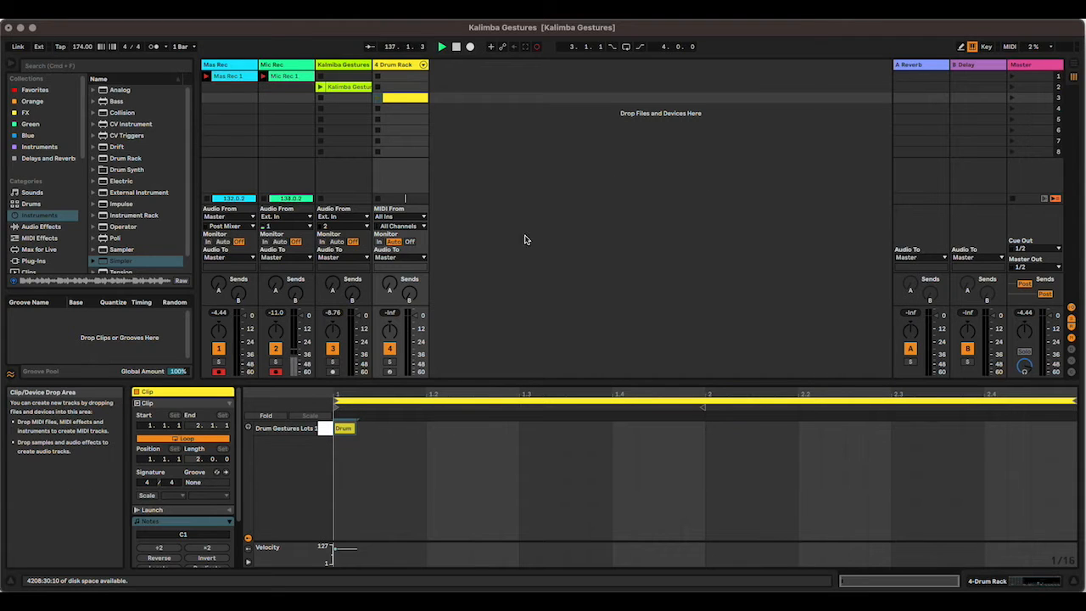
click(378, 99)
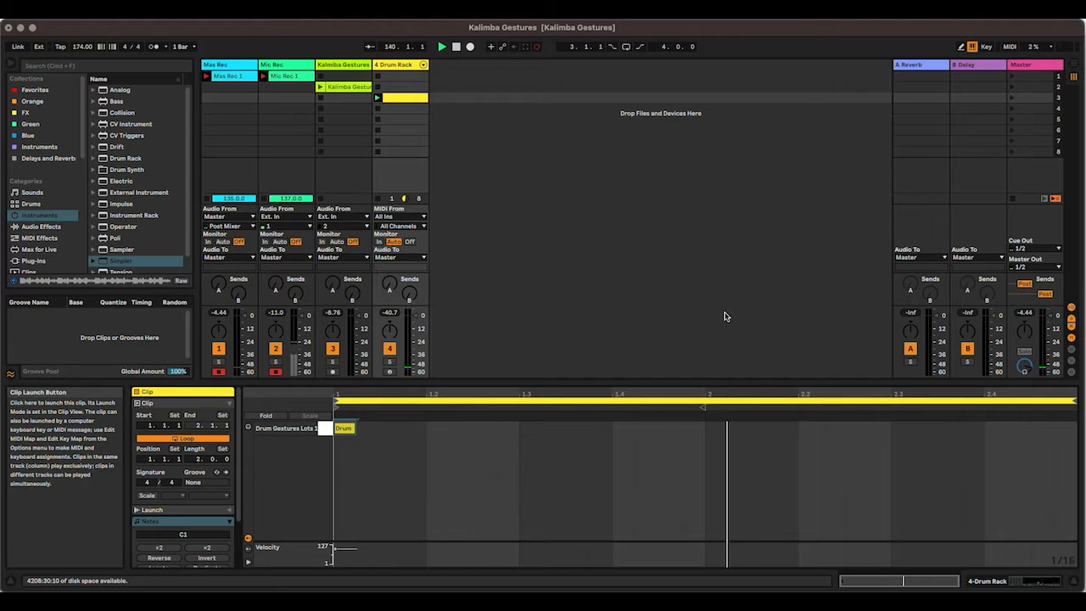
Insert the Expression Control and Note Length MIDI effects, in that order, before the Drum Rack.
click(1047, 583)
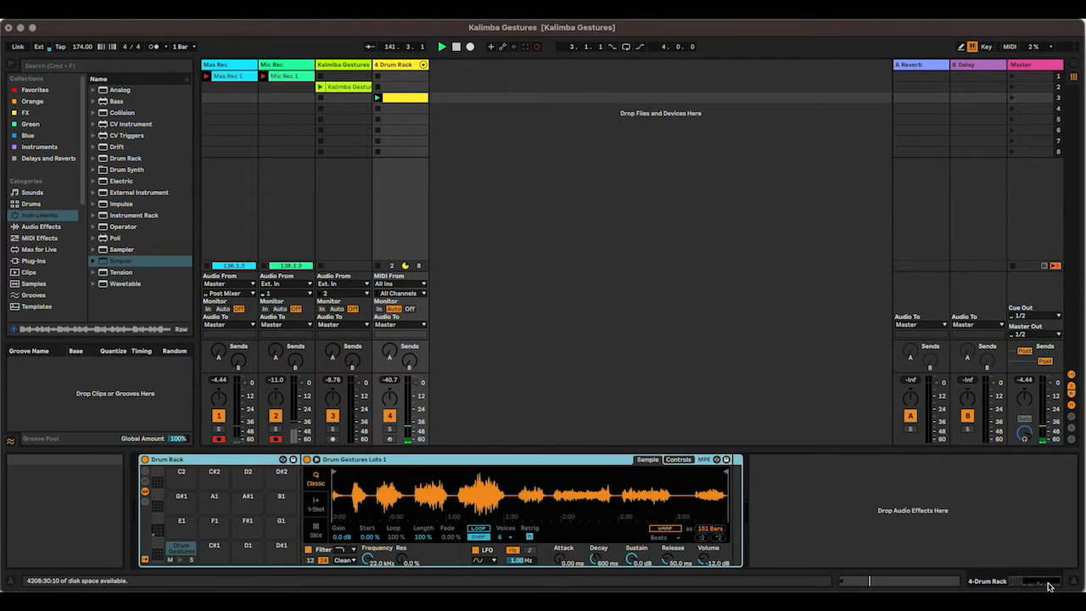
click(47, 238)
click(134, 124)
drag(138, 469, 142, 477)
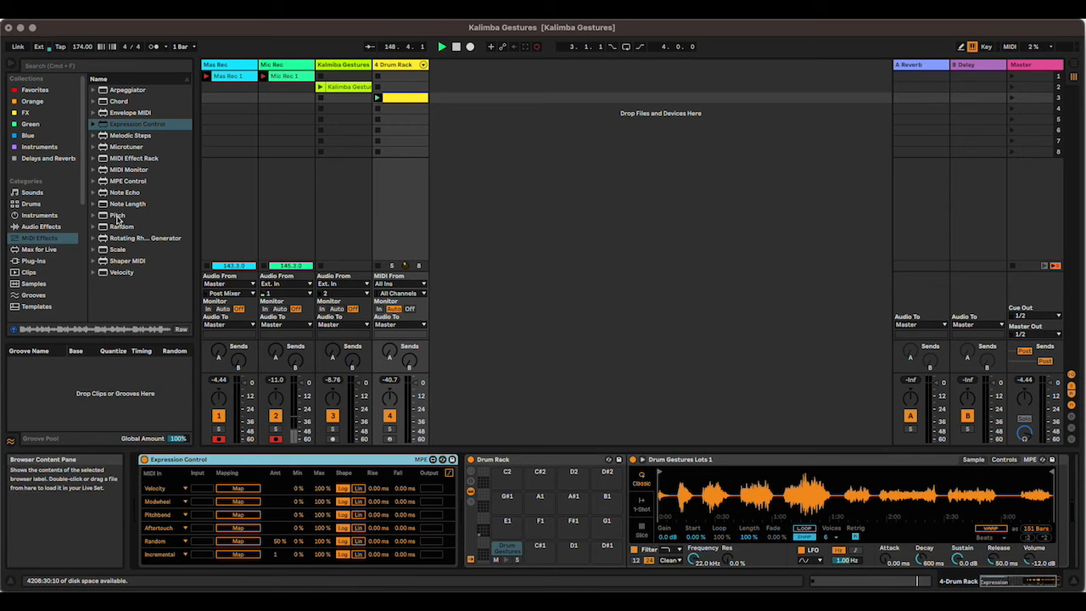
drag(121, 205, 467, 562)
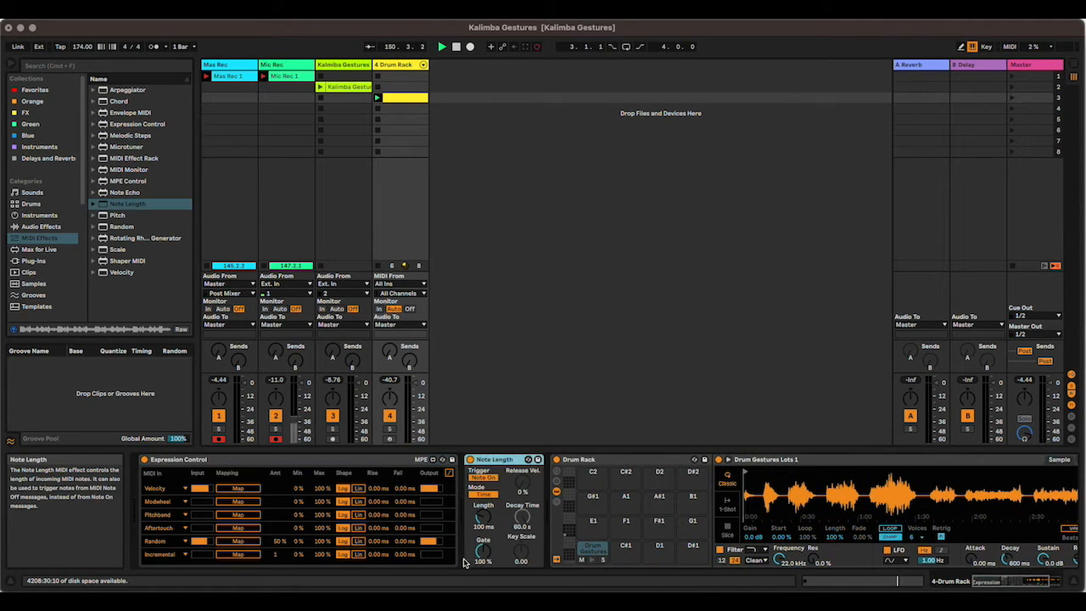
In Expression Control, map a Random source in the first row to Note Length's time length with a 35 % minimum.
click(173, 488)
click(167, 554)
click(488, 527)
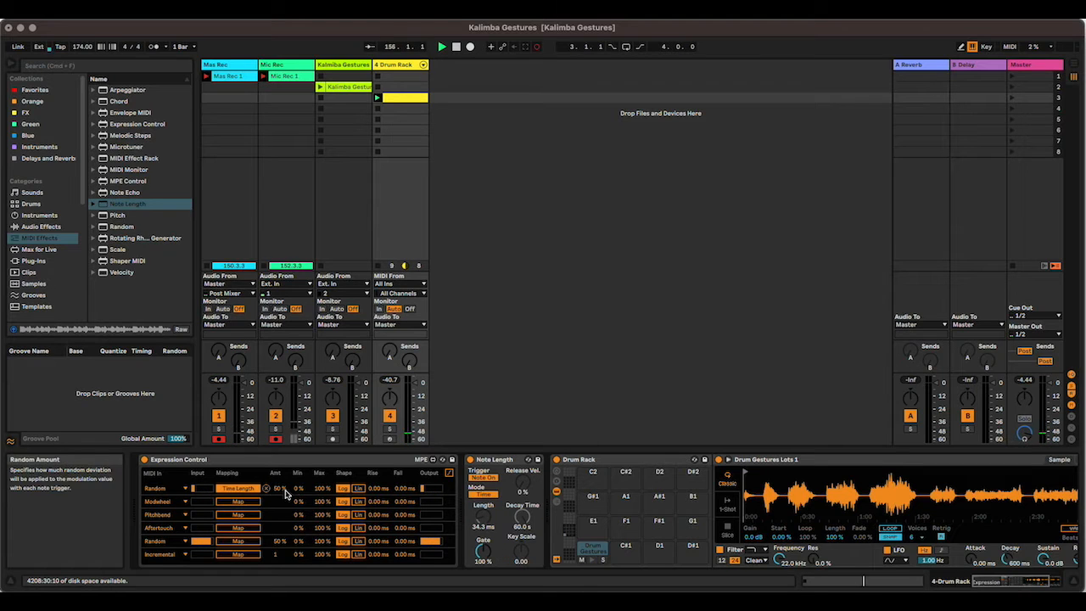
mouse_move(298, 488)
mouse_down()
mouse_move(298, 467)
mouse_move(300, 497)
mouse_up()
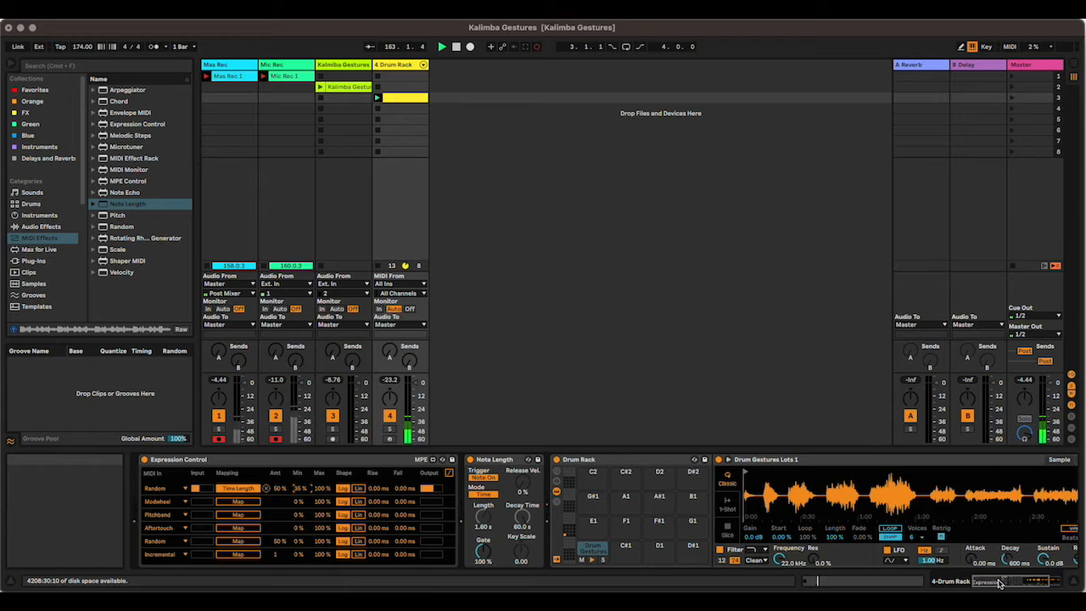
In Simpler, shorten the sample region to the first gesture and set the amp release to 27.3 s.
scroll(1001, 529, right, 3)
drag(994, 465, 617, 459)
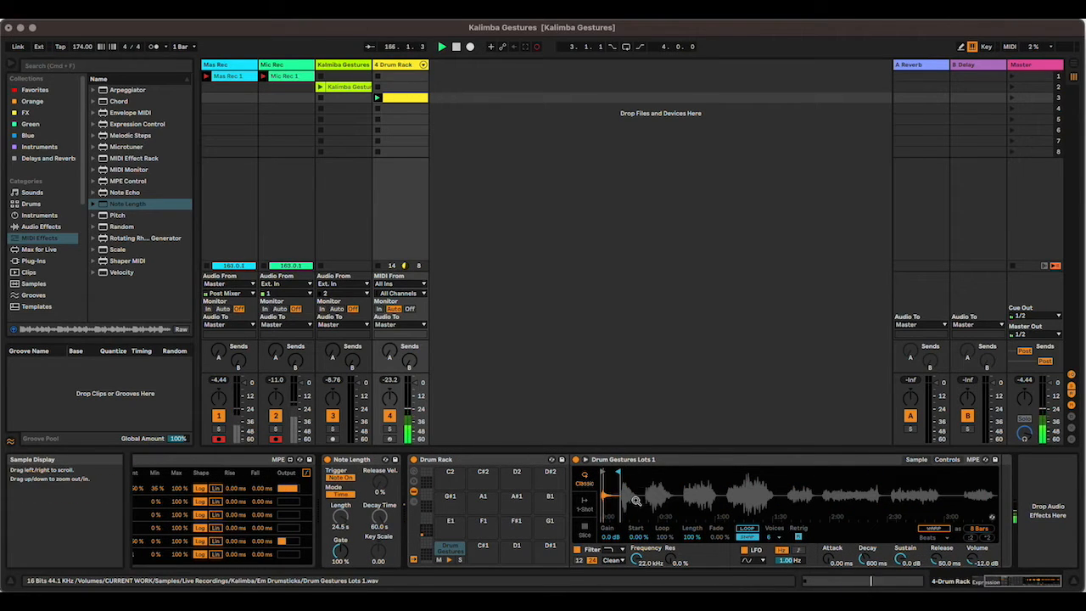
drag(936, 564, 941, 543)
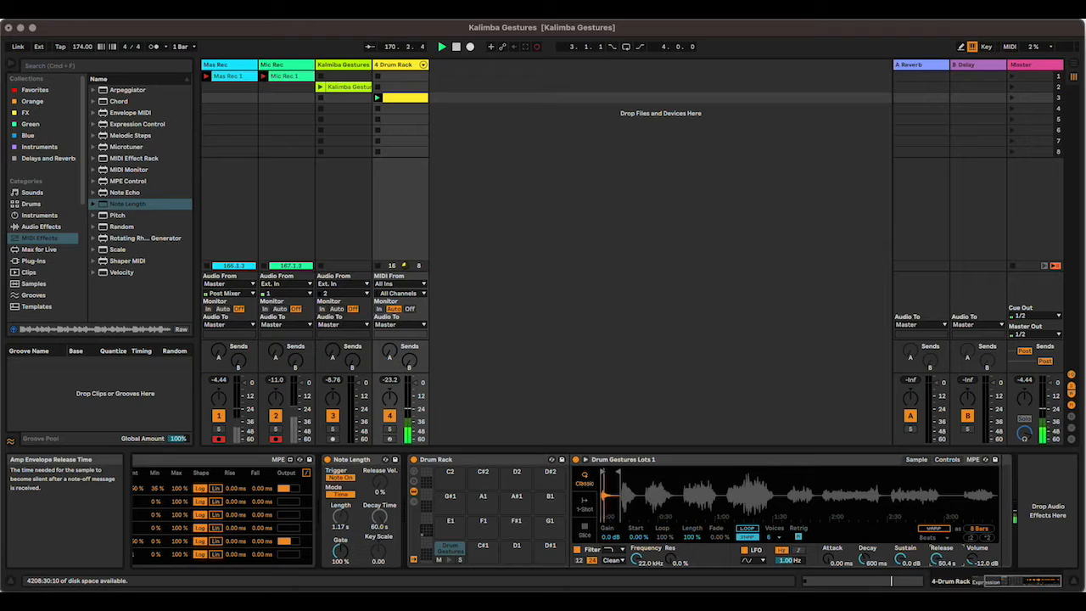
drag(942, 543, 942, 534)
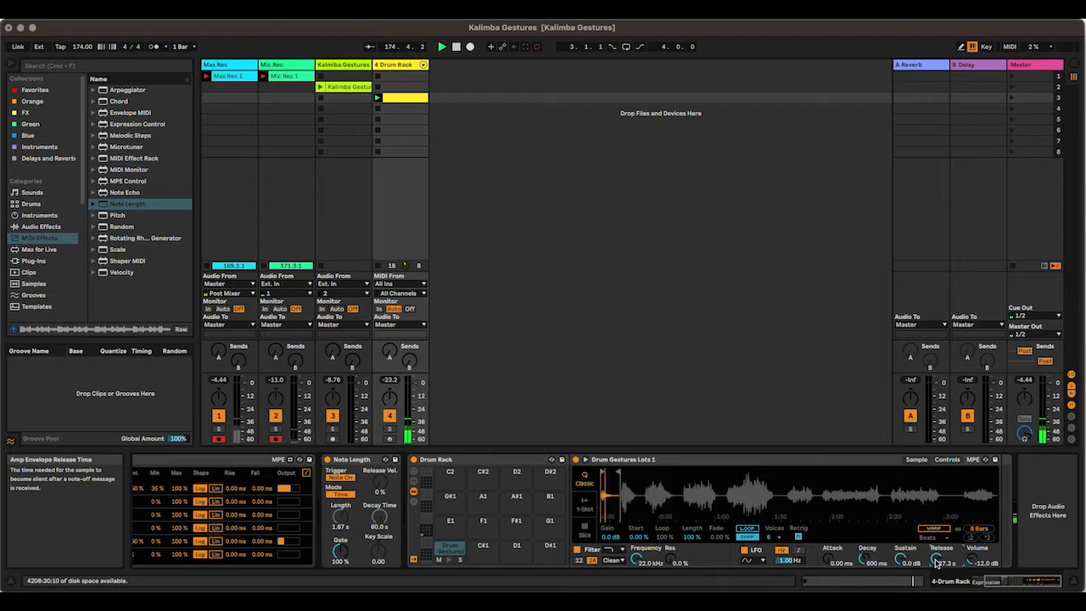
drag(936, 563, 934, 563)
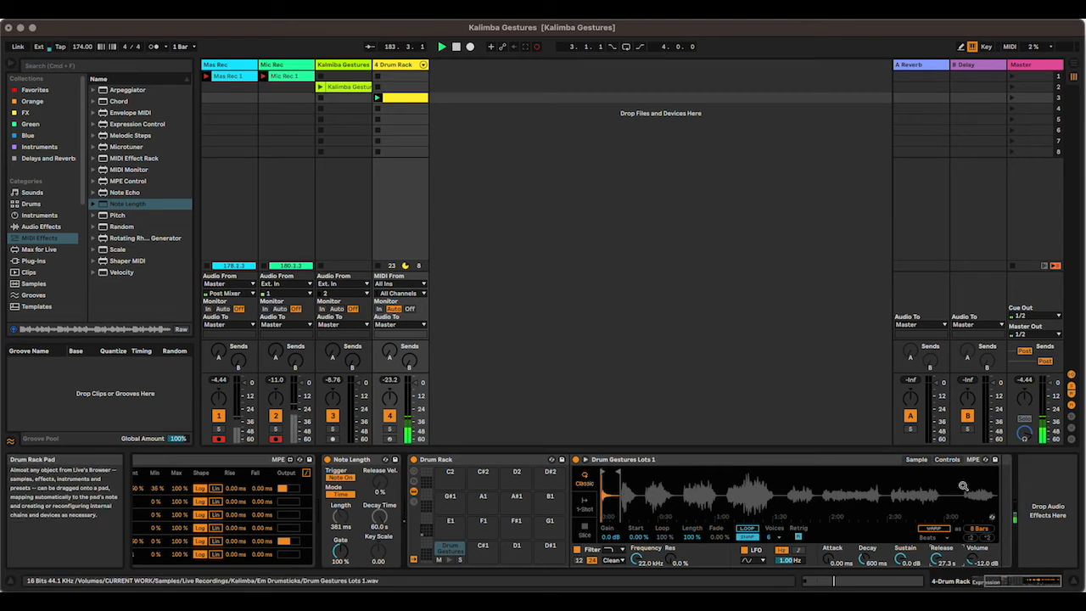
Add the Gated Verb rack from the FX collection after the Drum Rack.
click(46, 114)
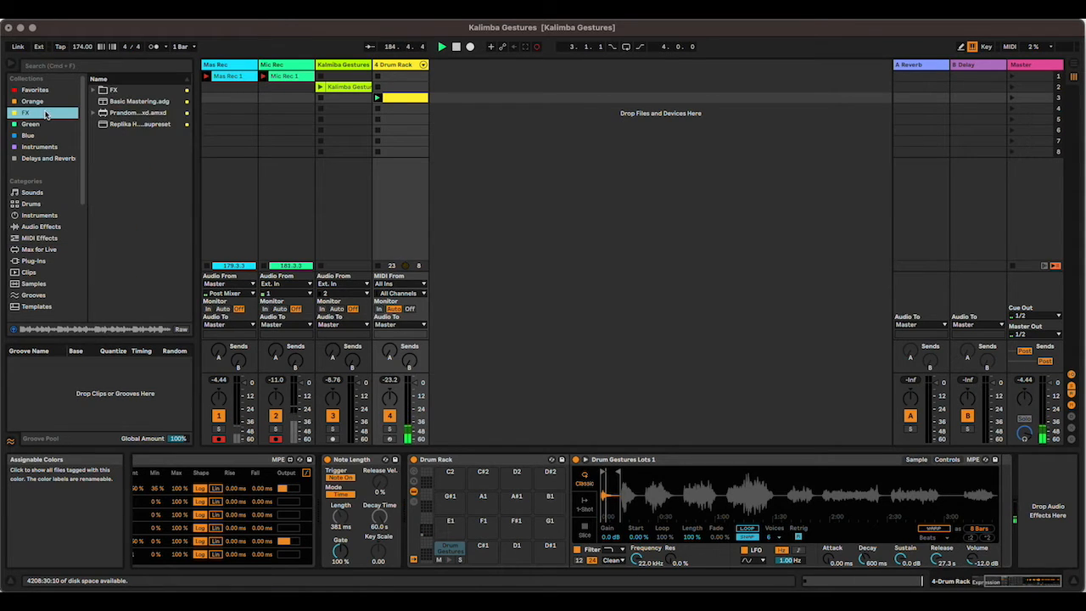
click(93, 91)
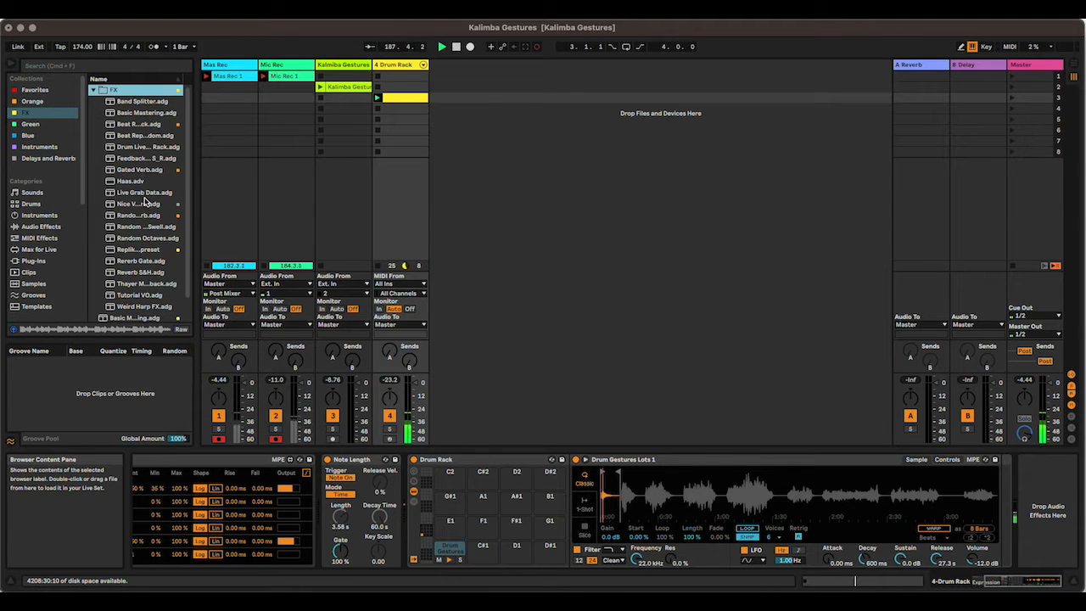
click(133, 174)
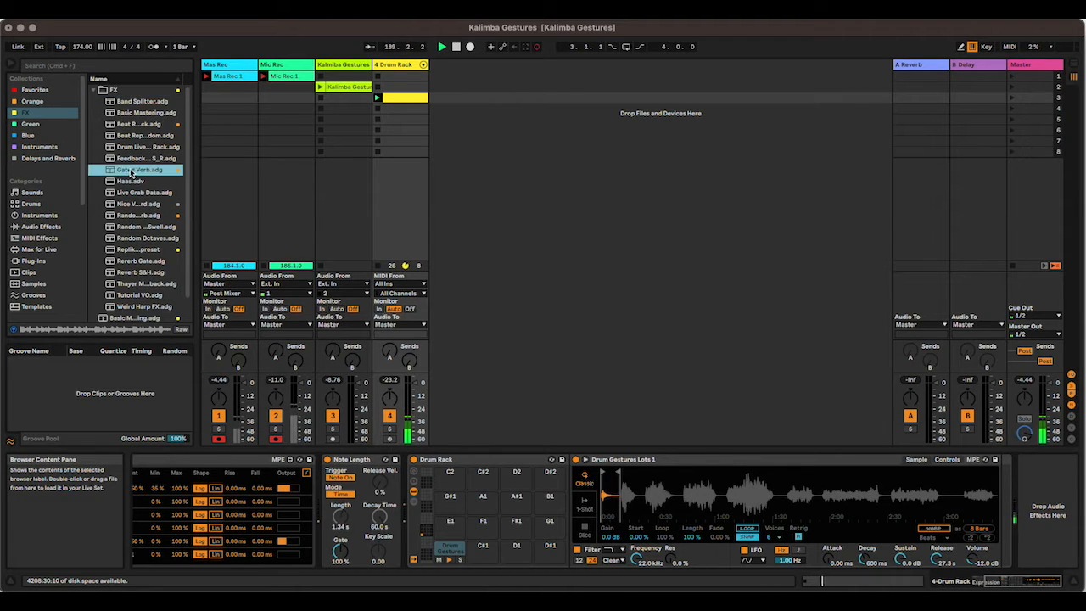
drag(932, 392, 1008, 513)
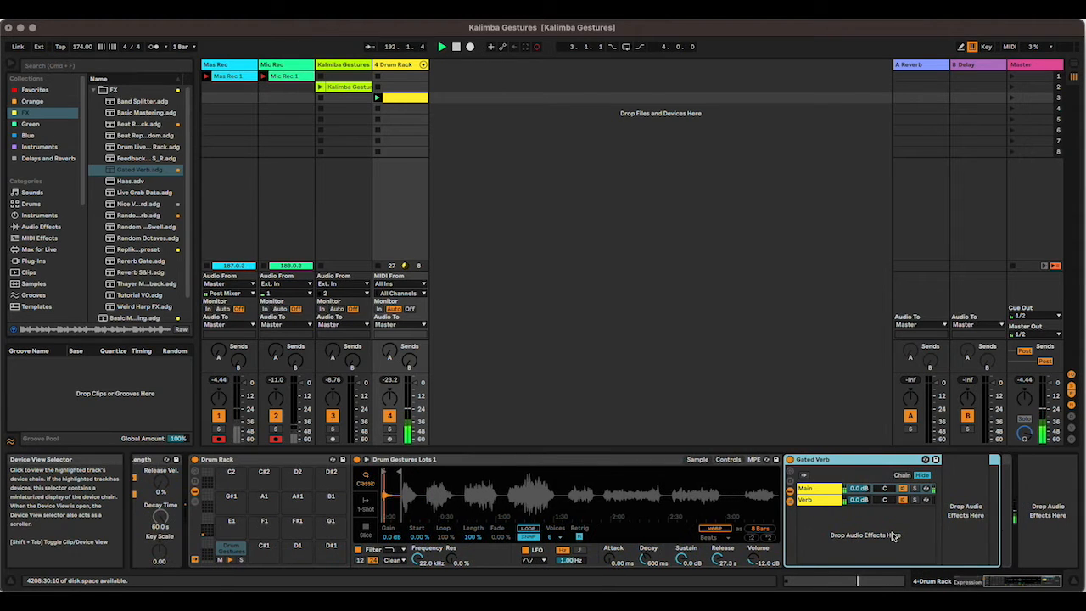
Show the Verb chain's devices in Gated Verb and set its gate threshold to -38.7 dB.
click(812, 500)
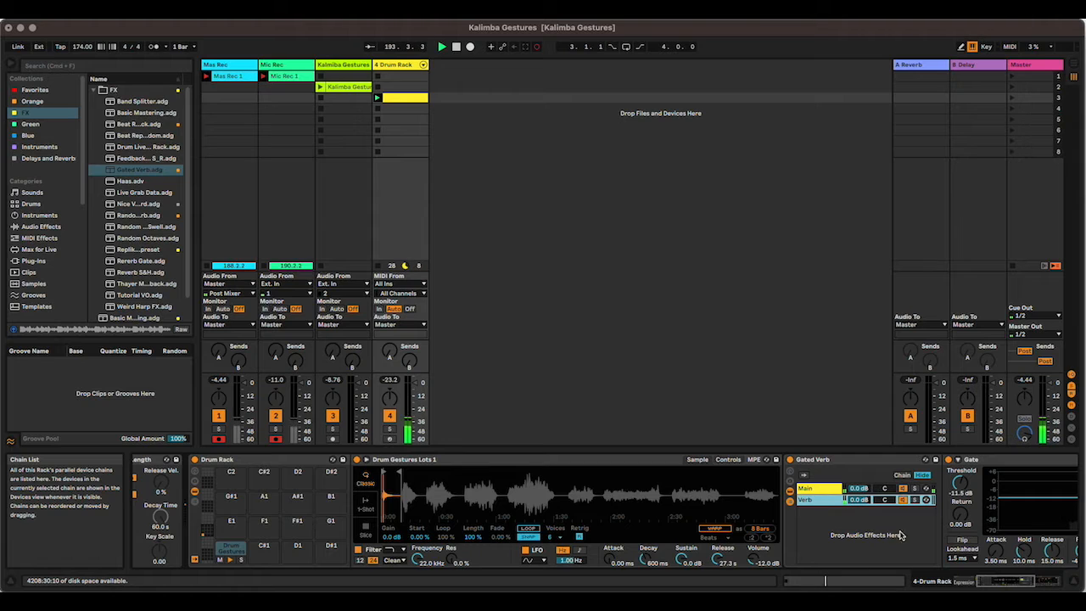
drag(1007, 581, 1034, 581)
drag(538, 483, 538, 524)
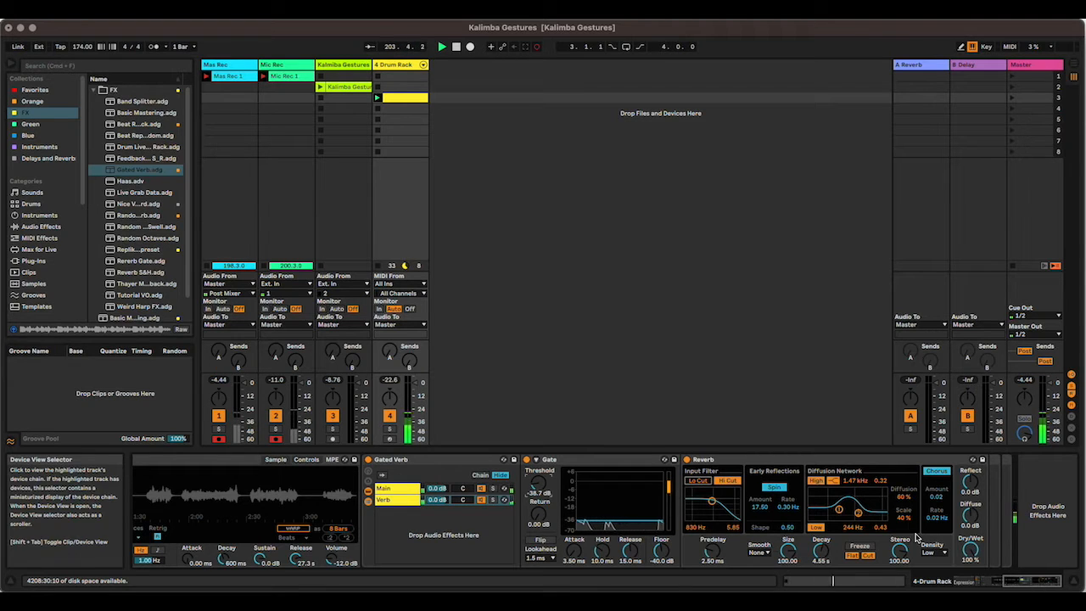
Set the high filter of the Reverb's diffusion network to 862 Hz and 0.20.
mouse_move(857, 513)
mouse_down()
mouse_move(868, 515)
mouse_move(851, 516)
mouse_up()
drag(1017, 581, 1014, 582)
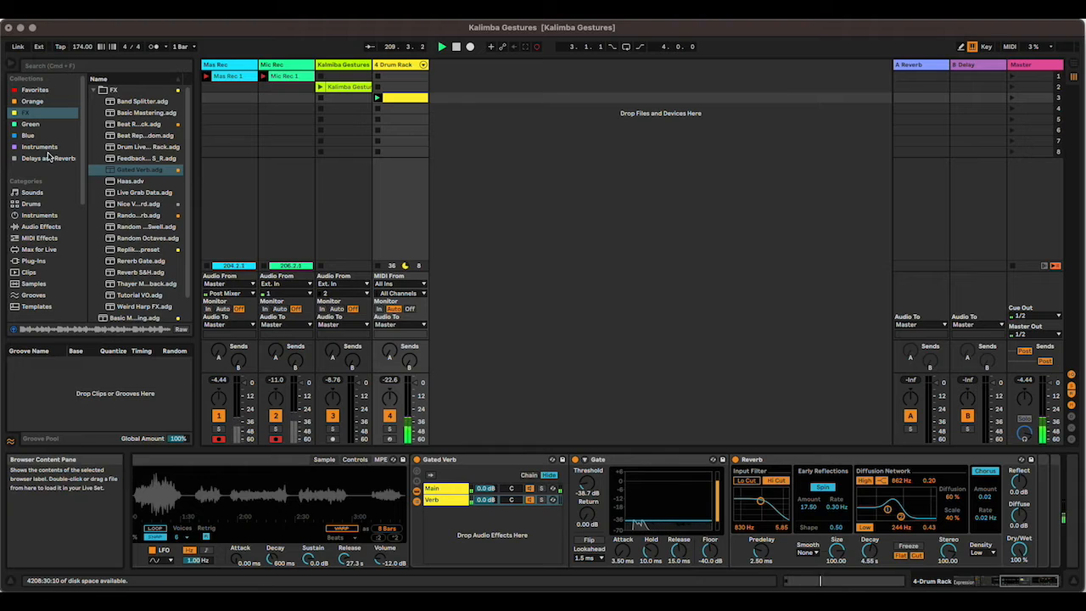
Insert an EQ Eight from the EQ & Filters audio effects between Simpler and Gated Verb.
click(40, 227)
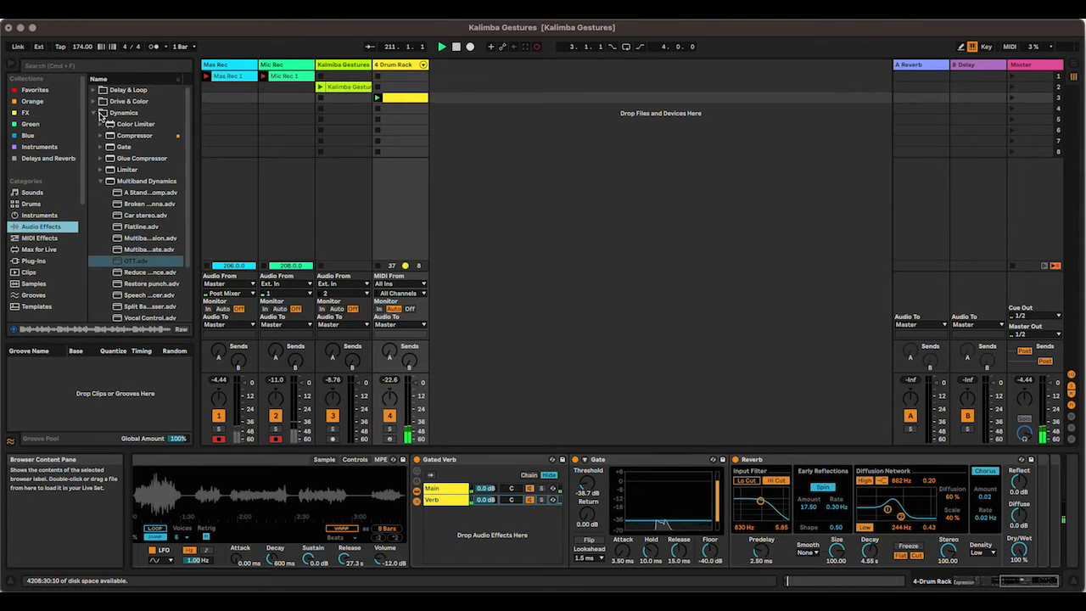
click(101, 181)
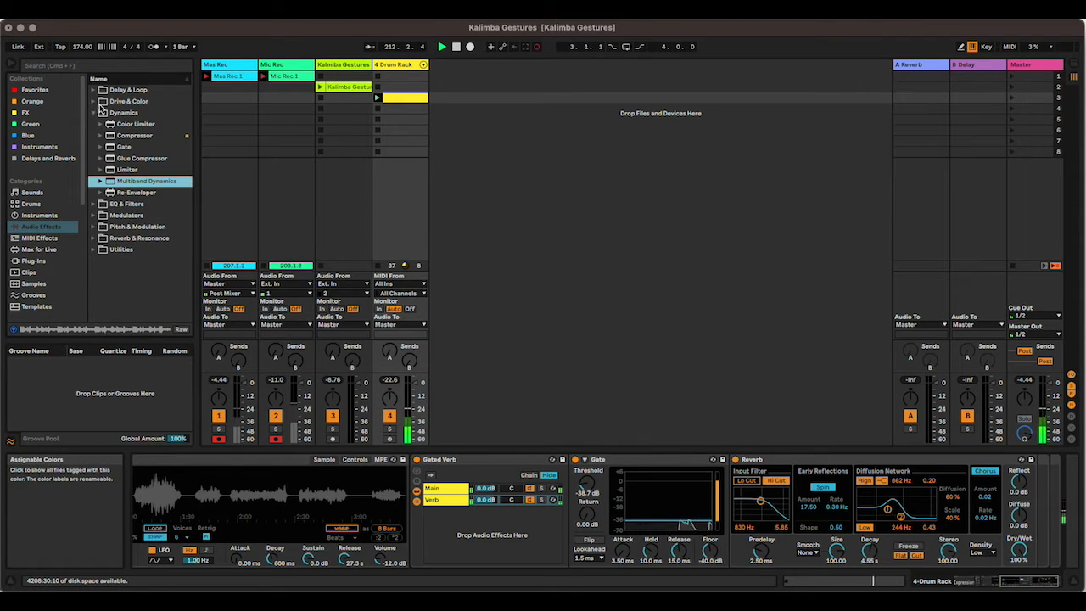
click(94, 112)
click(94, 124)
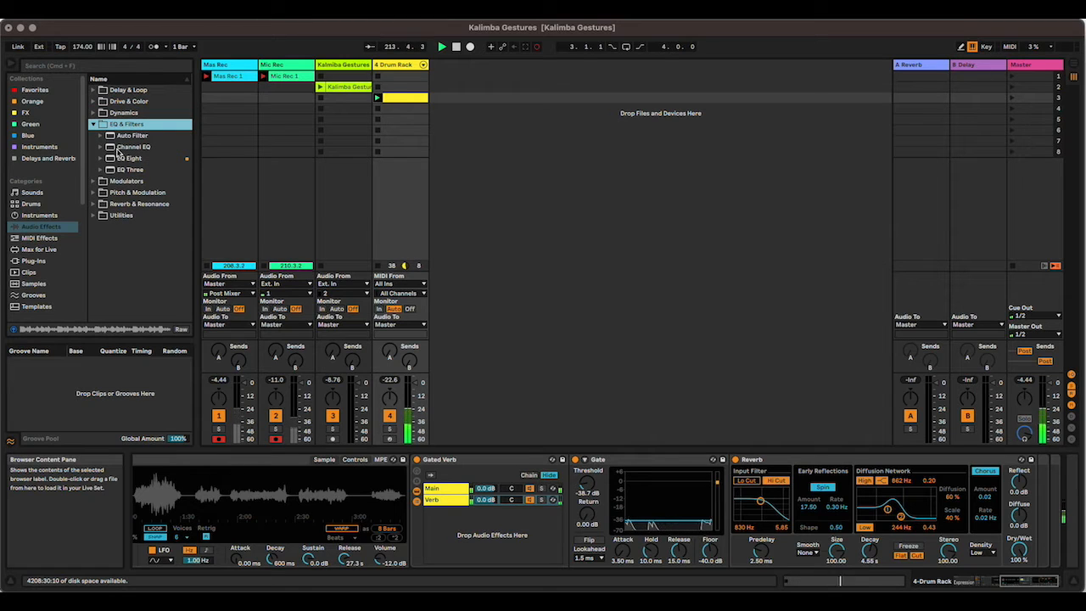
drag(120, 161, 407, 488)
Change EQ Eight's first band to a low cut and set its frequency to 116 Hz.
click(452, 551)
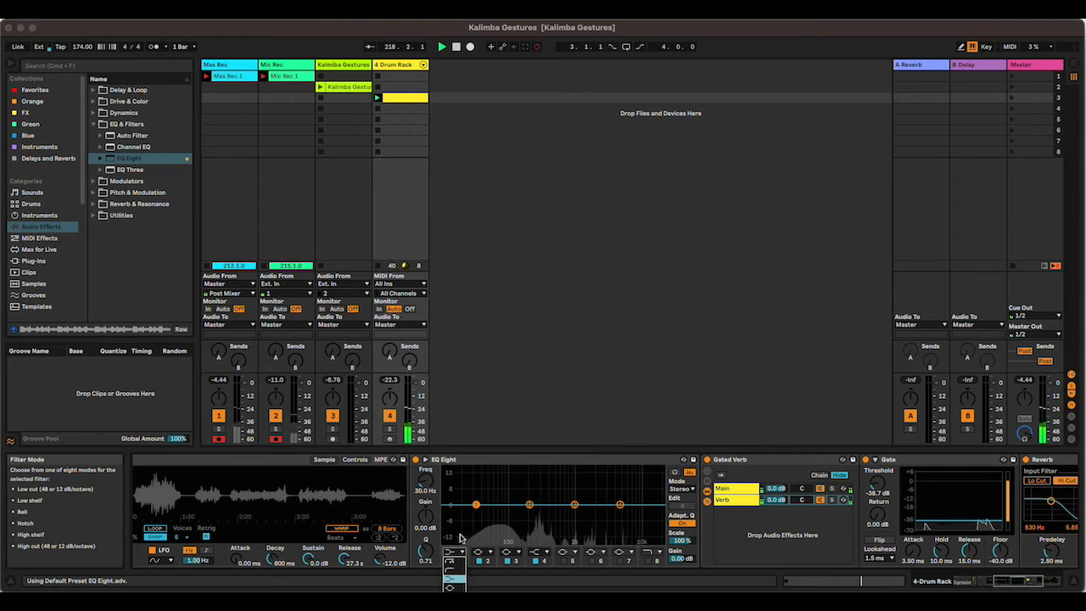
click(450, 562)
drag(476, 513, 512, 513)
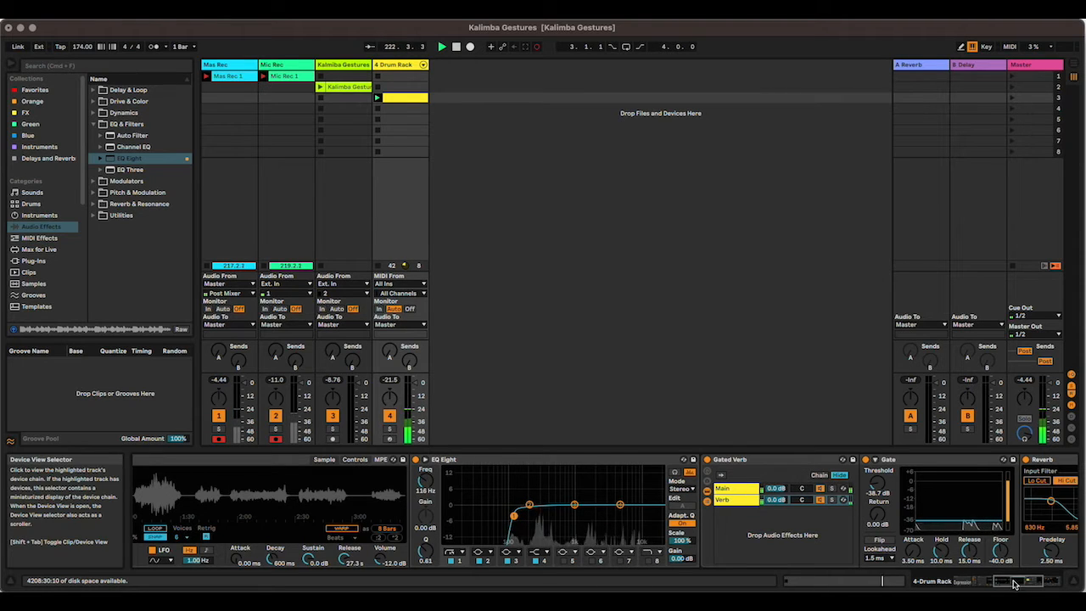
Add a Utility device from the Utilities audio effects at the end of the chain, after Gated Verb.
drag(1022, 582, 1039, 583)
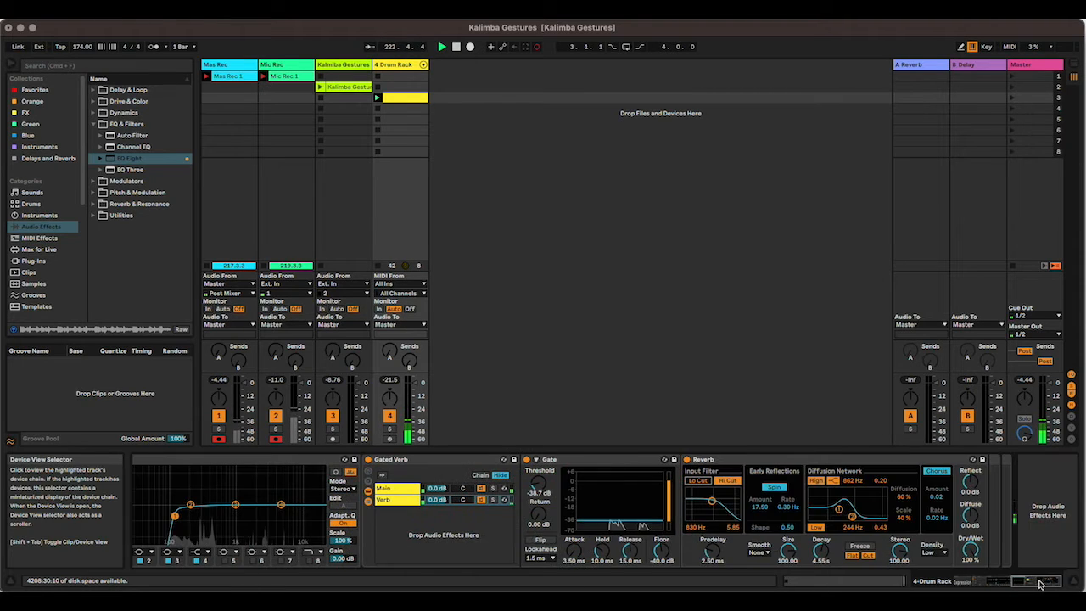
click(95, 215)
drag(125, 271, 1003, 499)
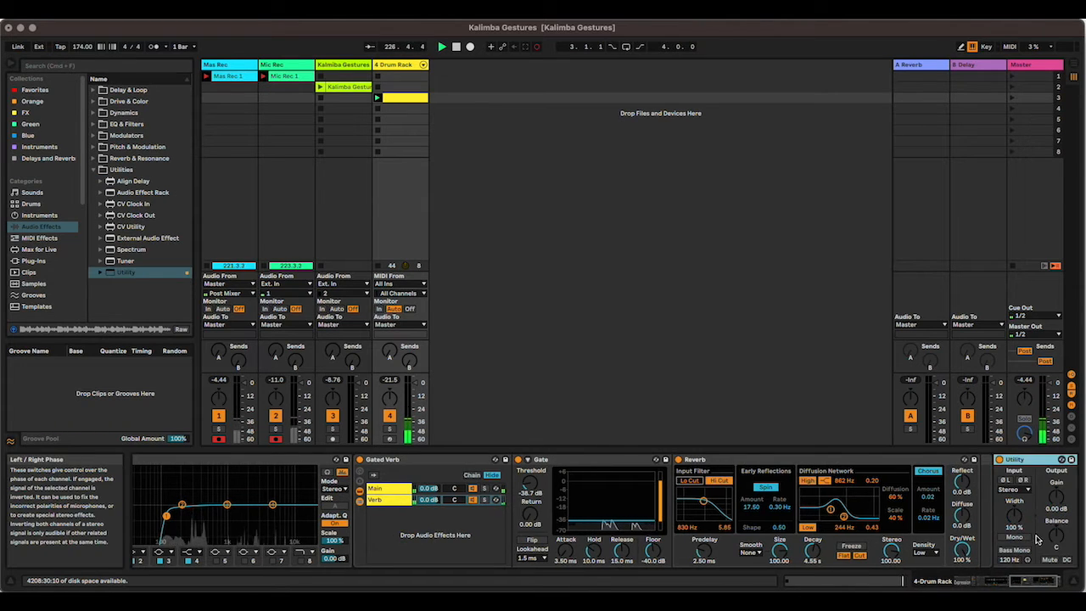
Insert a second Expression Control inside the Drum Gestures pad's chain, directly before Simpler.
drag(1043, 580, 992, 581)
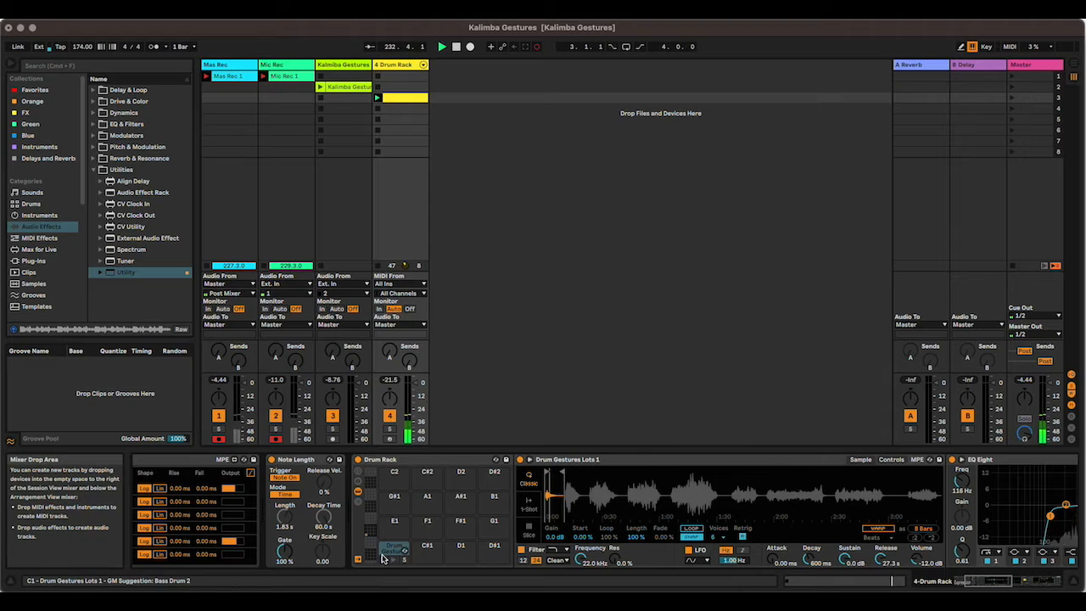
click(586, 463)
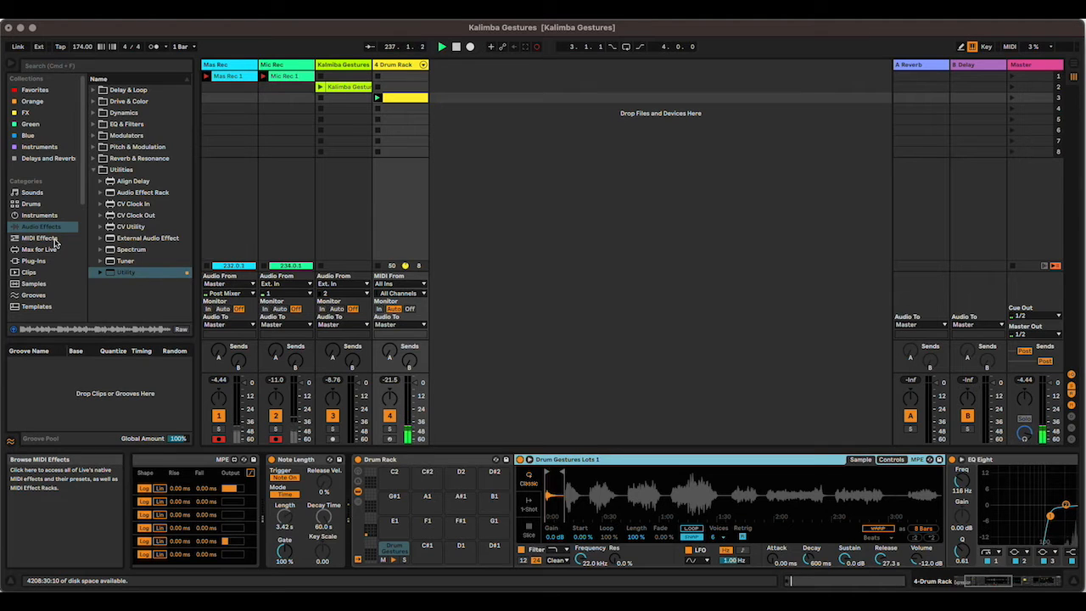
click(39, 239)
drag(340, 372, 519, 464)
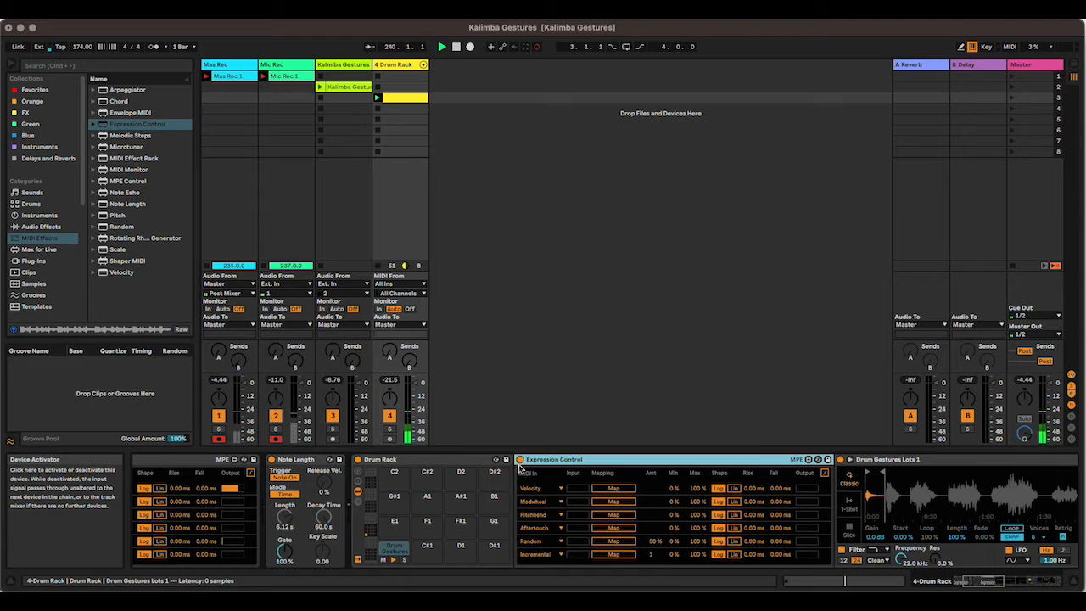
Set the sources of the first three rows in the new Expression Control to Random.
click(1002, 581)
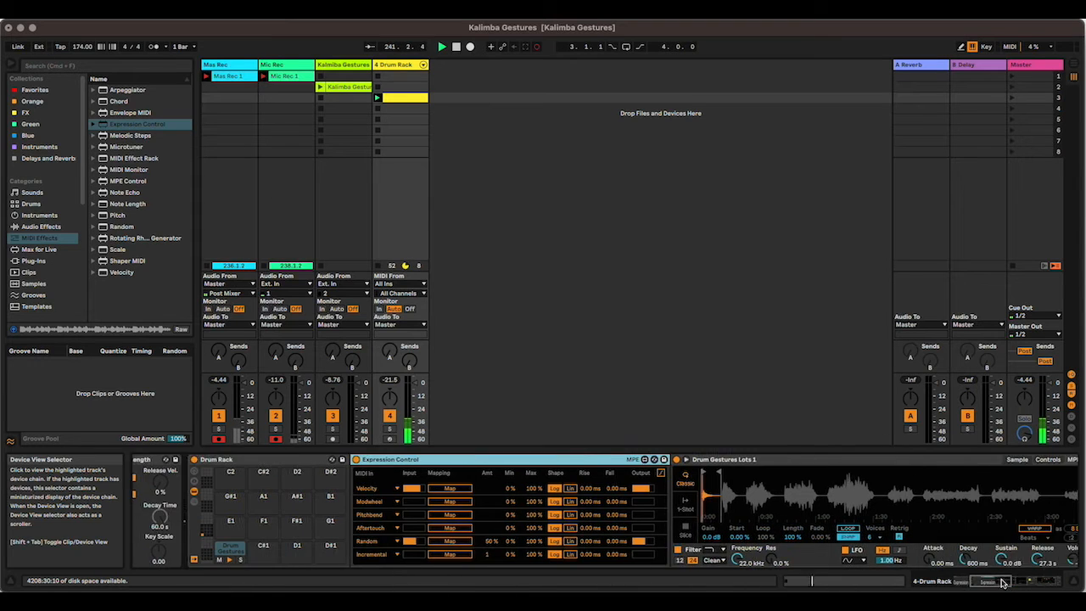
drag(1002, 582, 1005, 582)
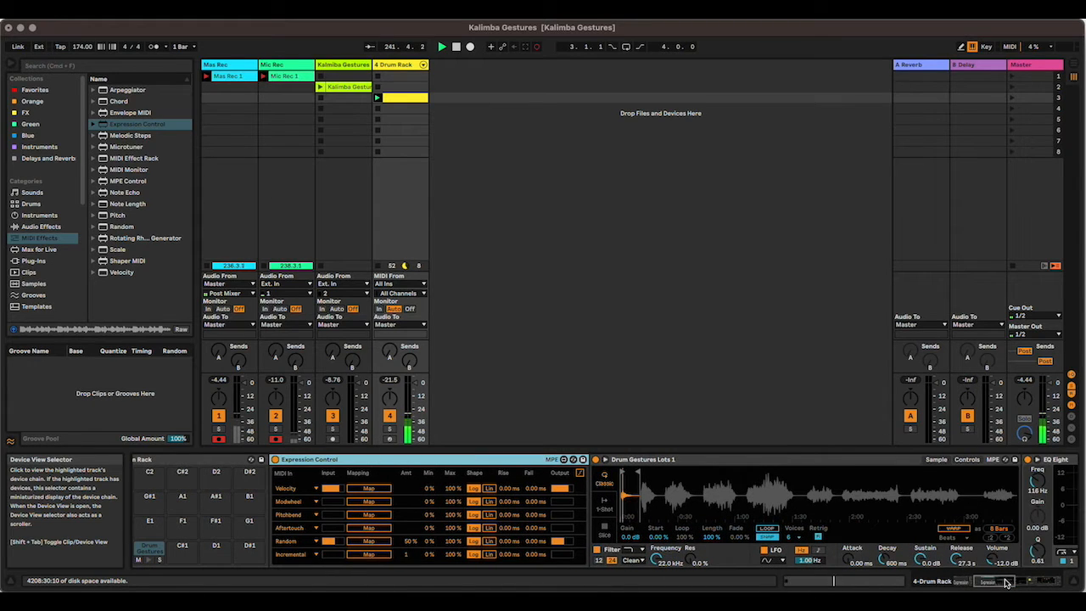
click(307, 488)
click(301, 555)
click(292, 502)
click(292, 568)
click(295, 515)
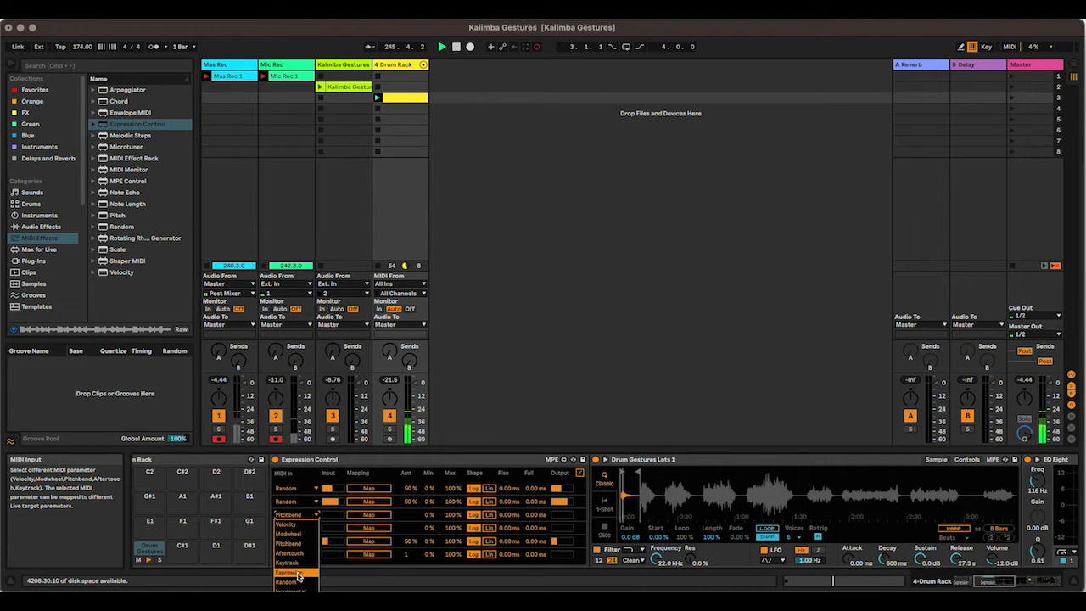
click(298, 582)
click(290, 532)
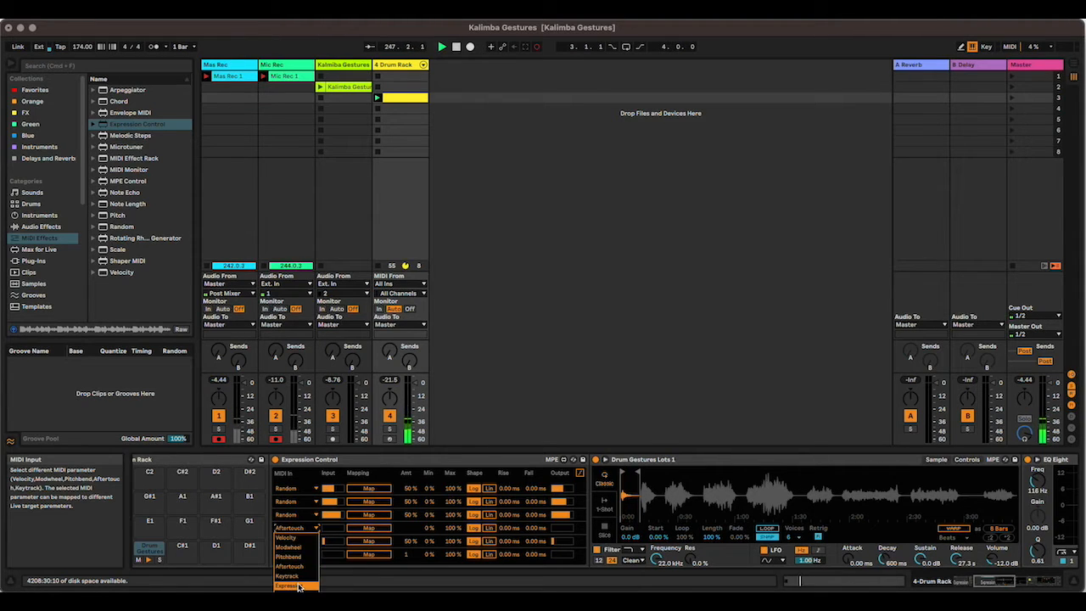
click(322, 473)
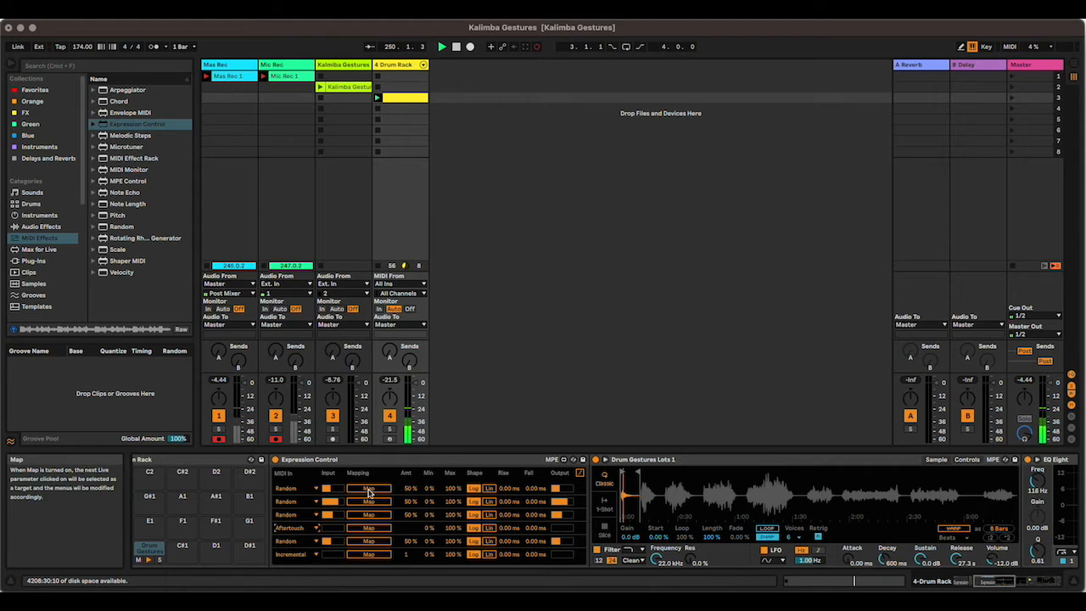
Map the first Random row to the Reverb's Decay Time with a 44 % minimum and check the modulated decay.
drag(980, 582, 1024, 582)
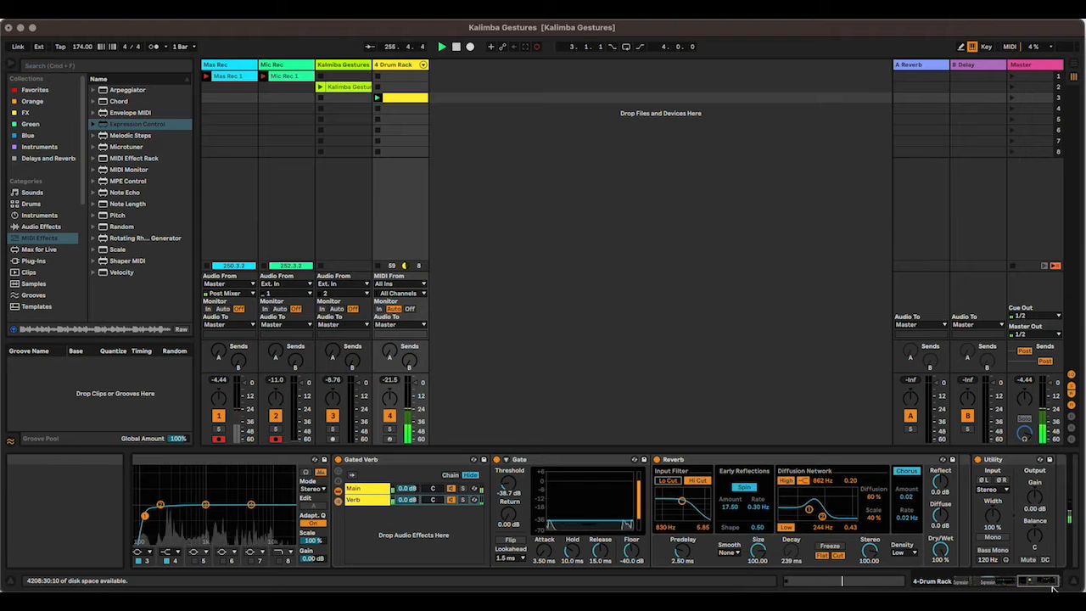
drag(1045, 584, 823, 581)
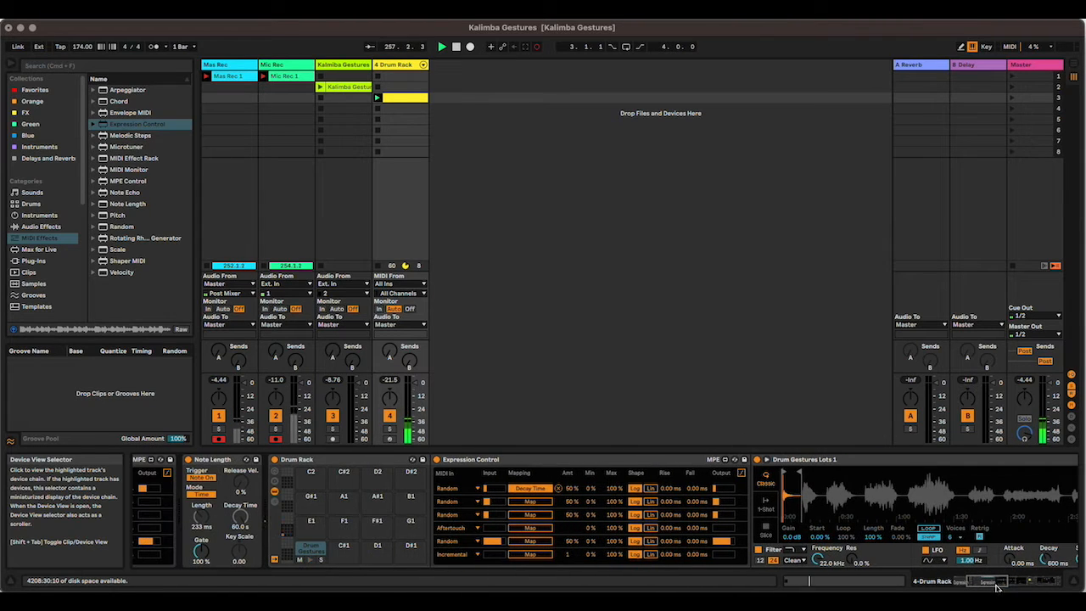
mouse_move(591, 488)
mouse_down()
mouse_move(591, 463)
mouse_move(603, 485)
mouse_up()
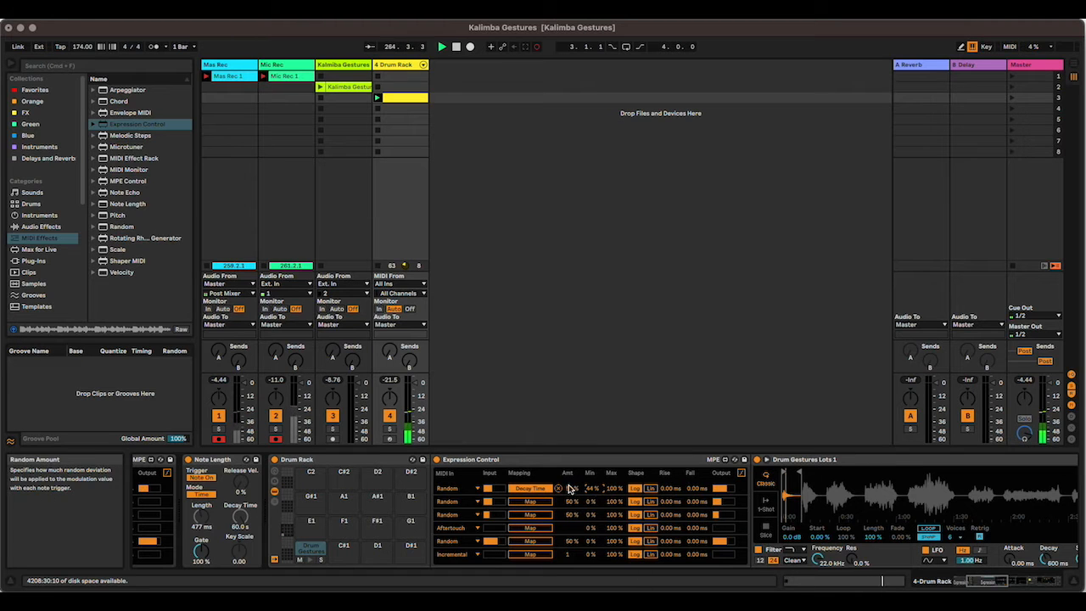
click(997, 579)
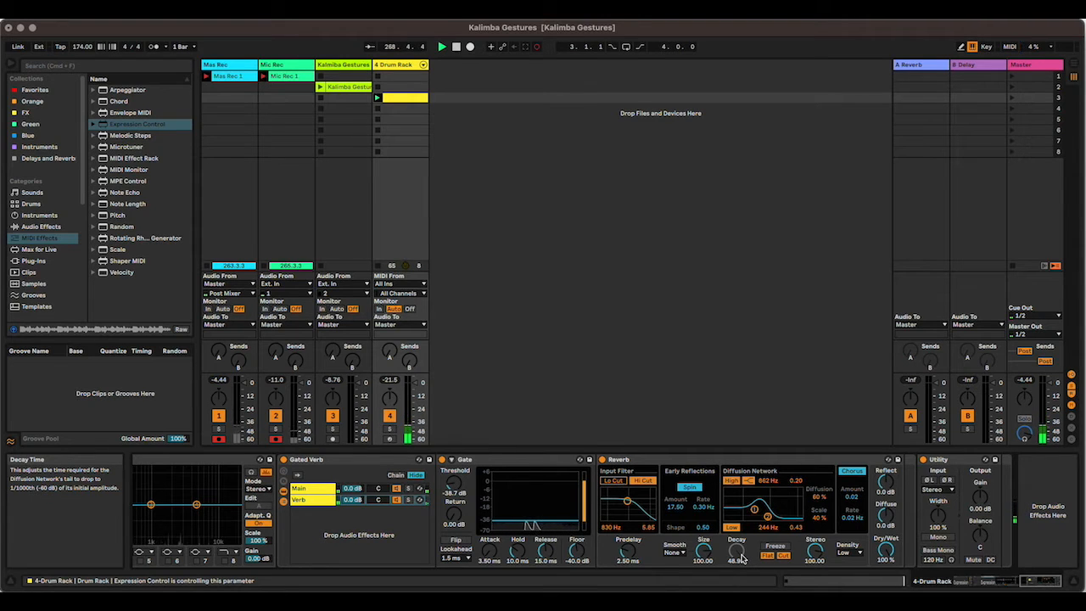
click(1032, 584)
drag(1032, 584, 988, 586)
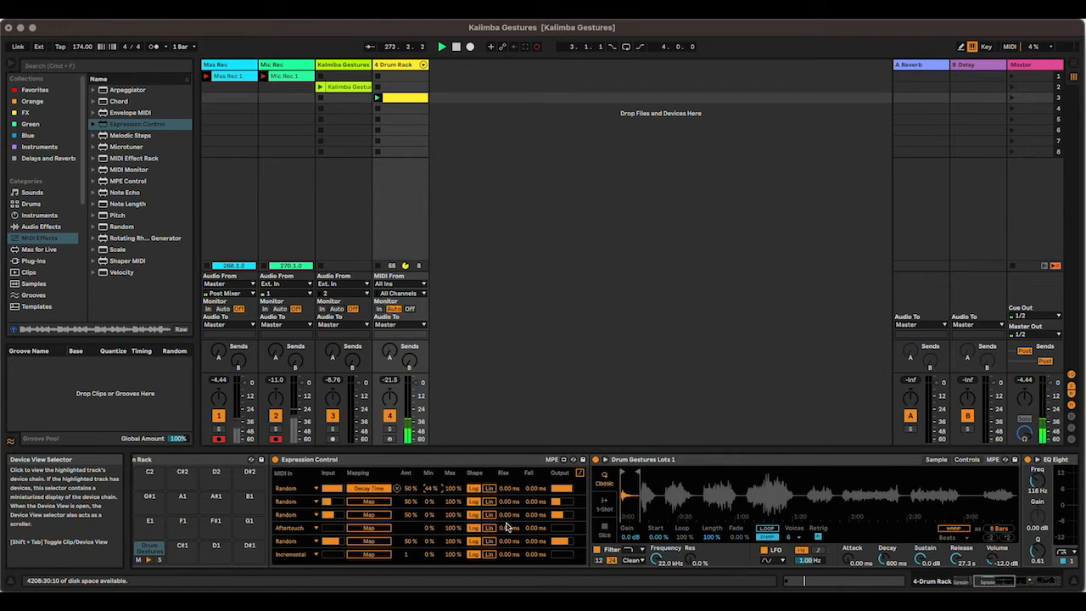
Map the second Random row to Simpler's sample start and limit its maximum to 77 %.
click(382, 506)
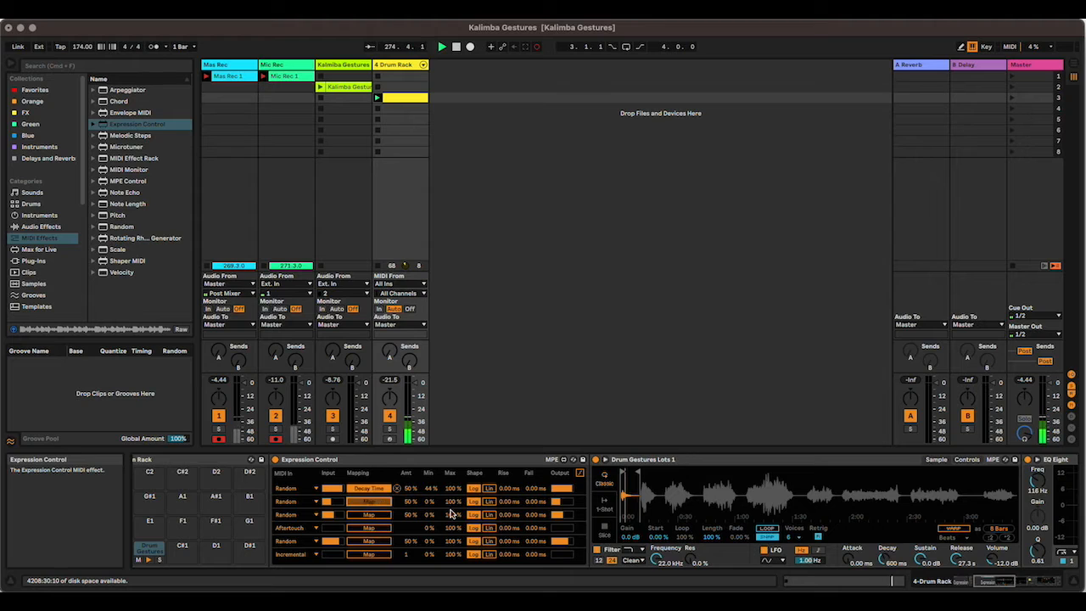
click(659, 539)
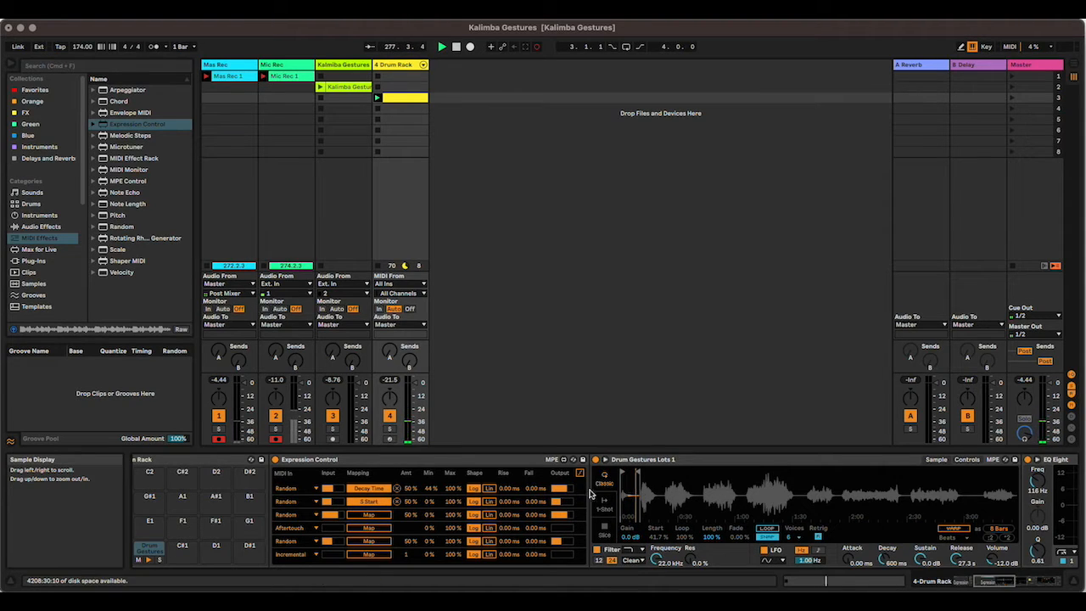
drag(627, 491, 628, 533)
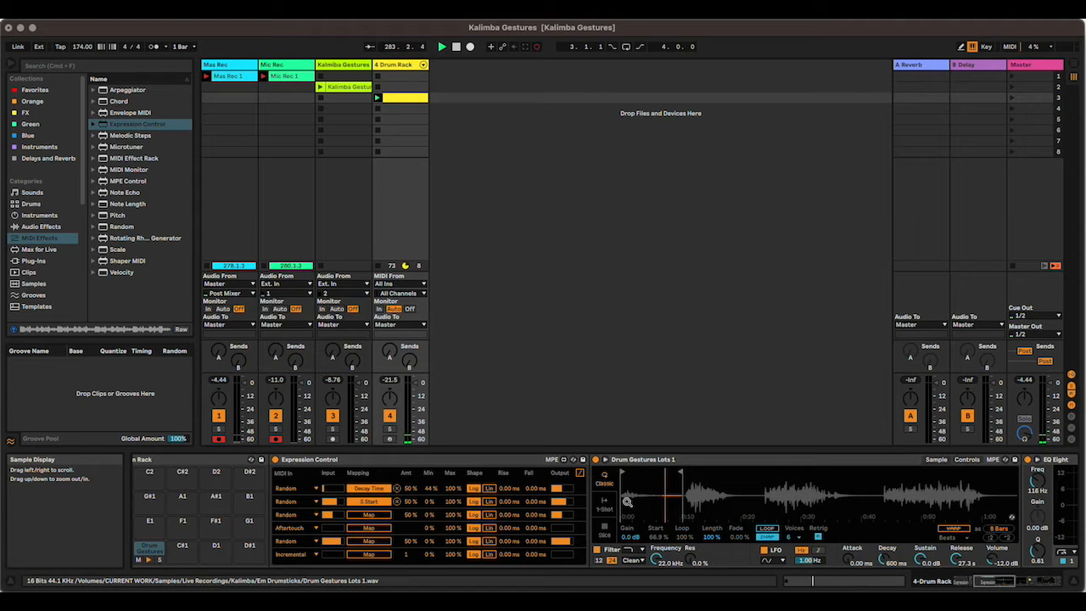
drag(456, 504, 455, 520)
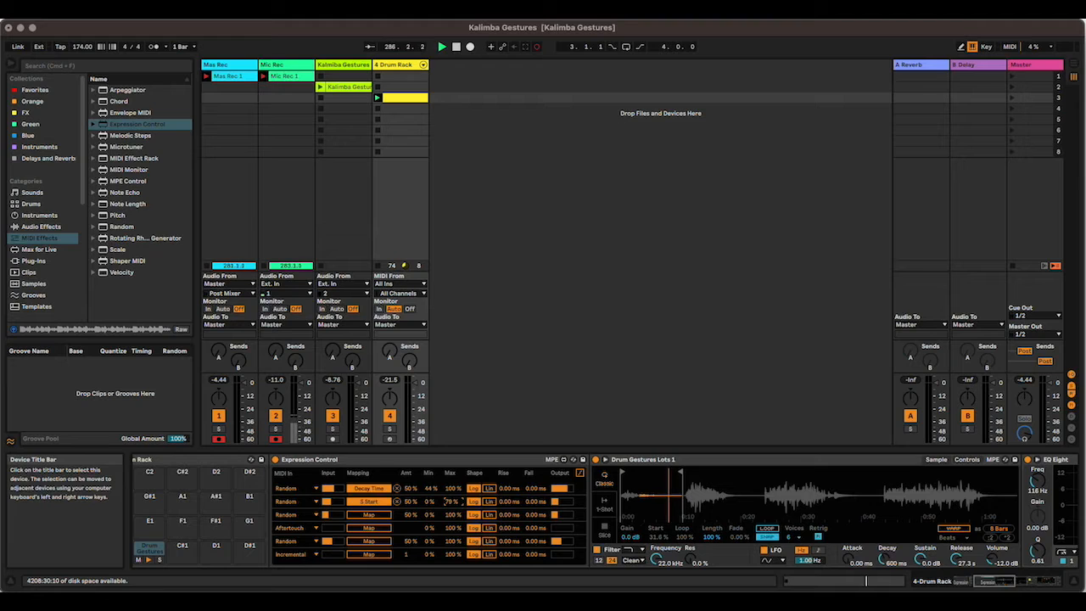
drag(455, 520, 456, 524)
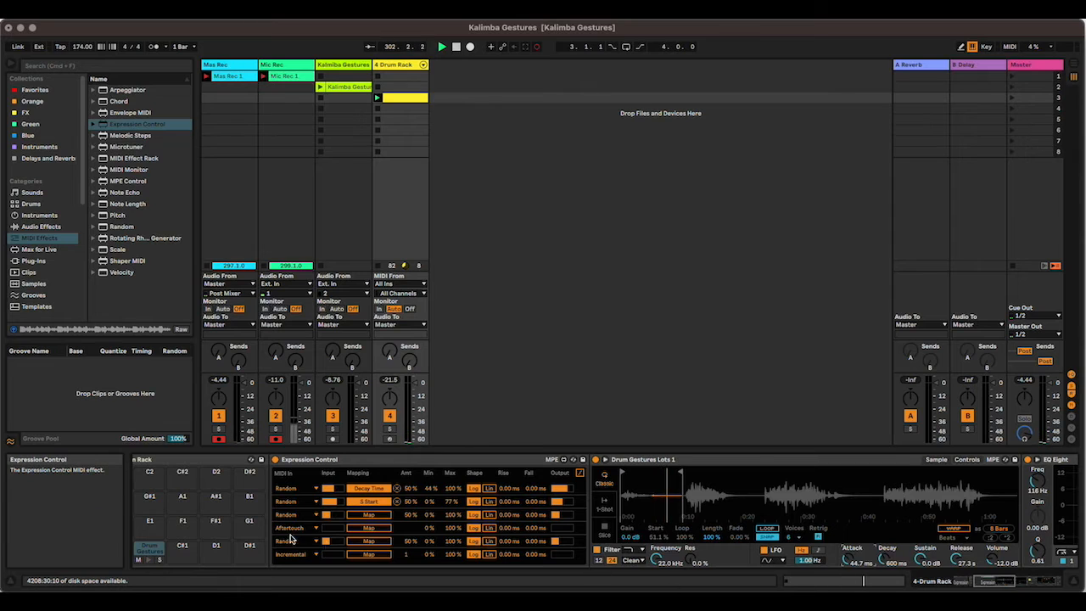
Map the third Random row to Simpler's filter frequency with a 53 % minimum.
click(373, 518)
click(656, 559)
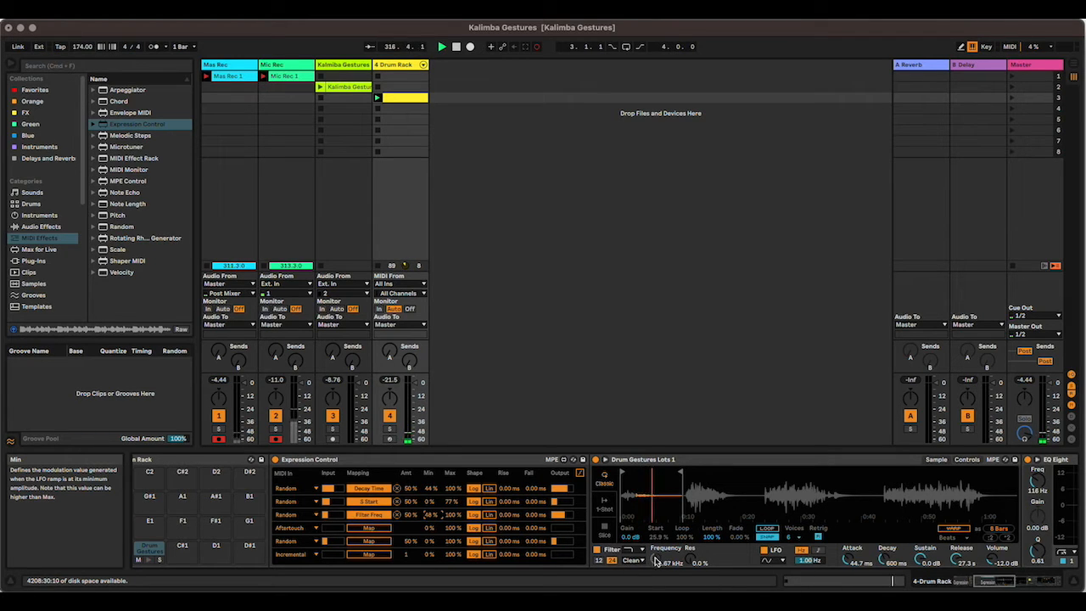
drag(431, 516, 431, 492)
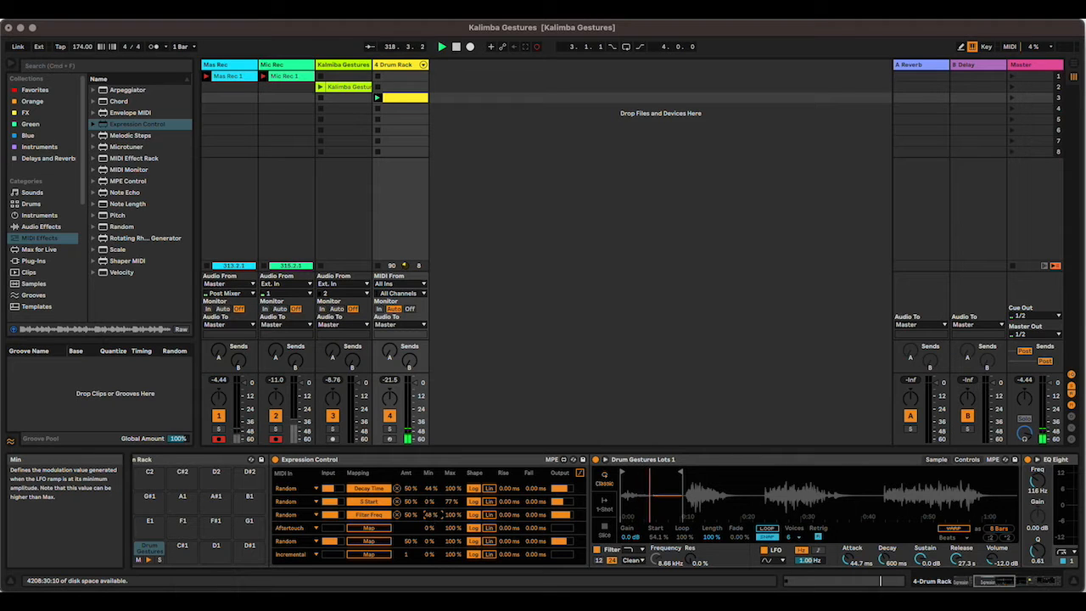
Map the existing Random row below Aftertouch to the Balance of the Utility at the end of the chain.
click(308, 529)
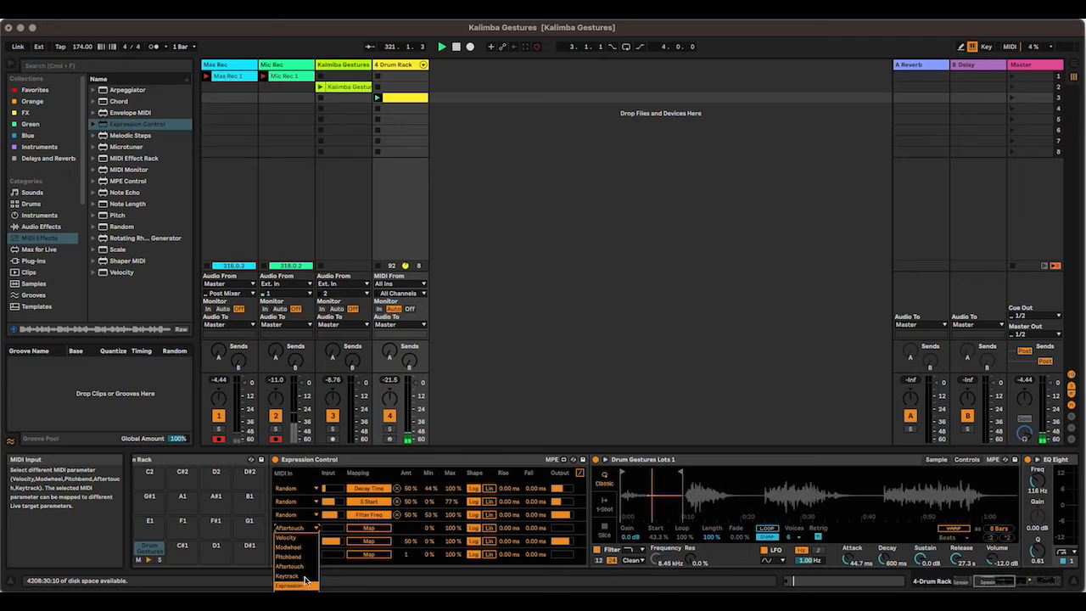
click(309, 464)
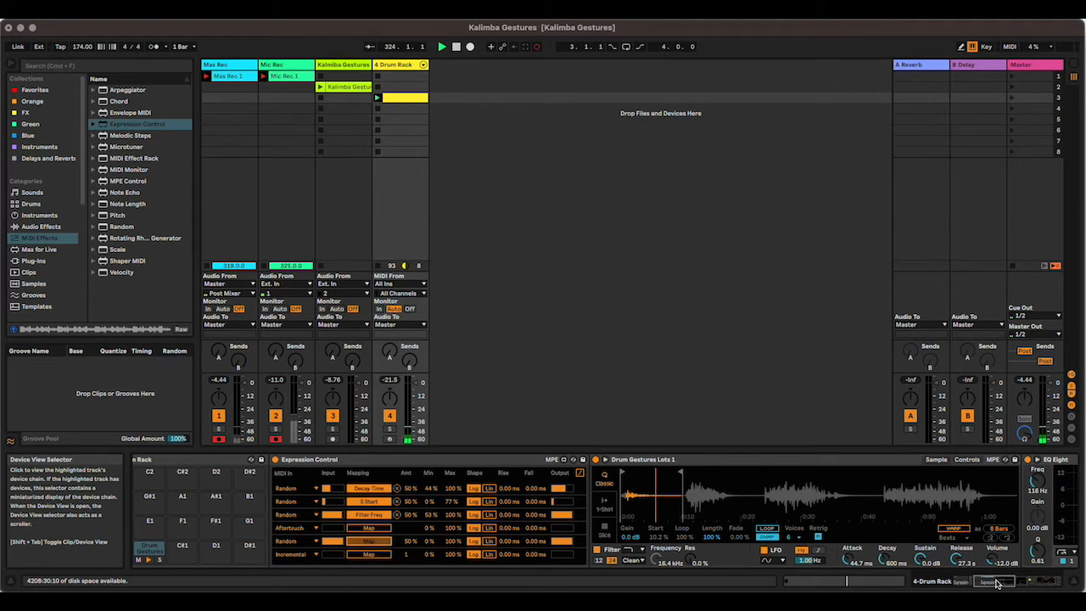
drag(997, 579, 1069, 582)
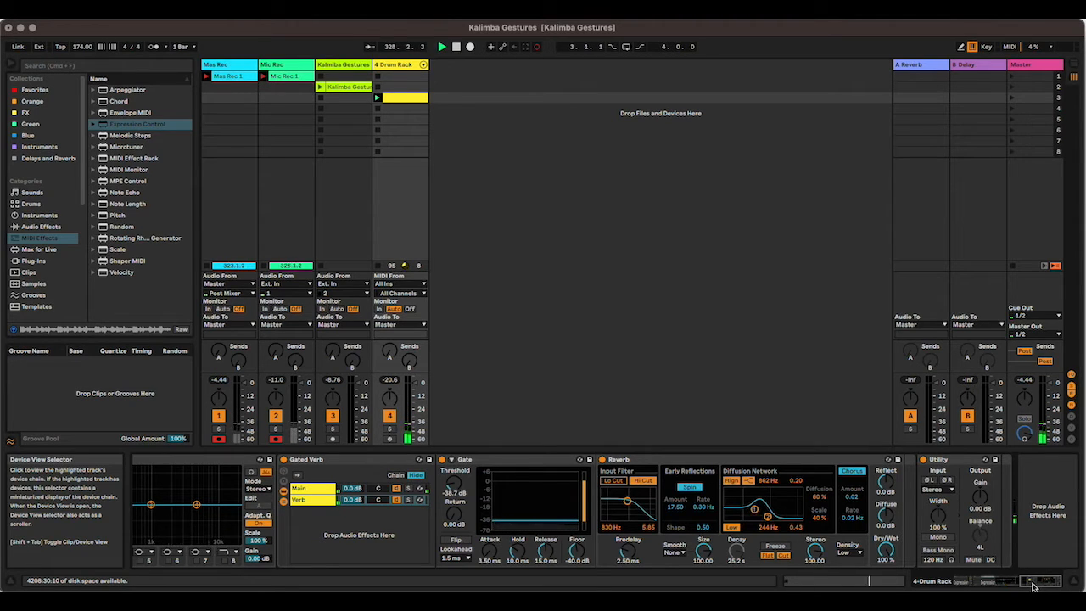
drag(1035, 584, 964, 581)
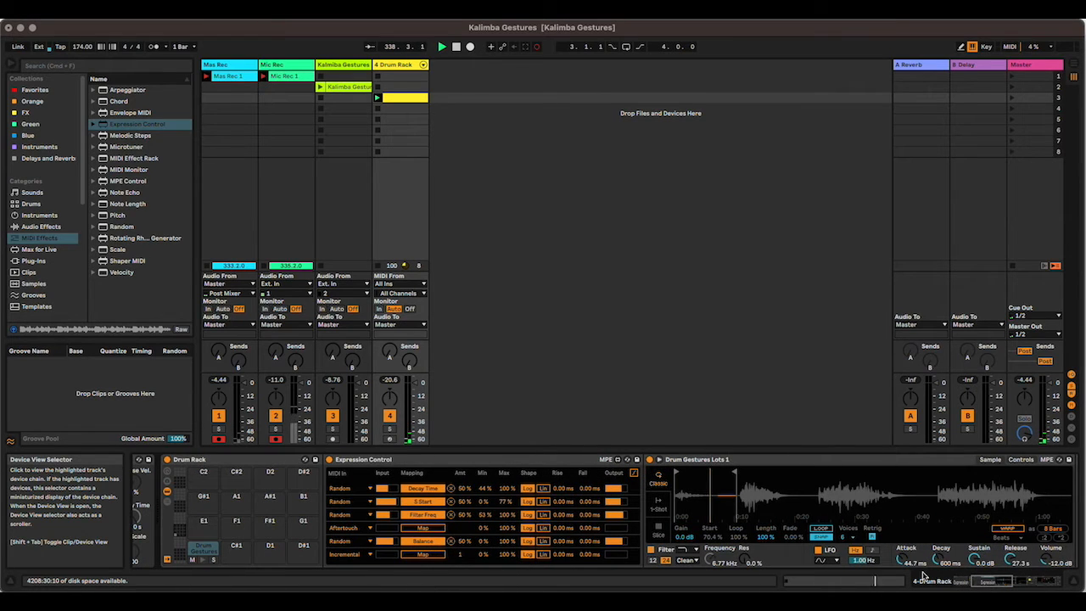
scroll(710, 472, right, 5)
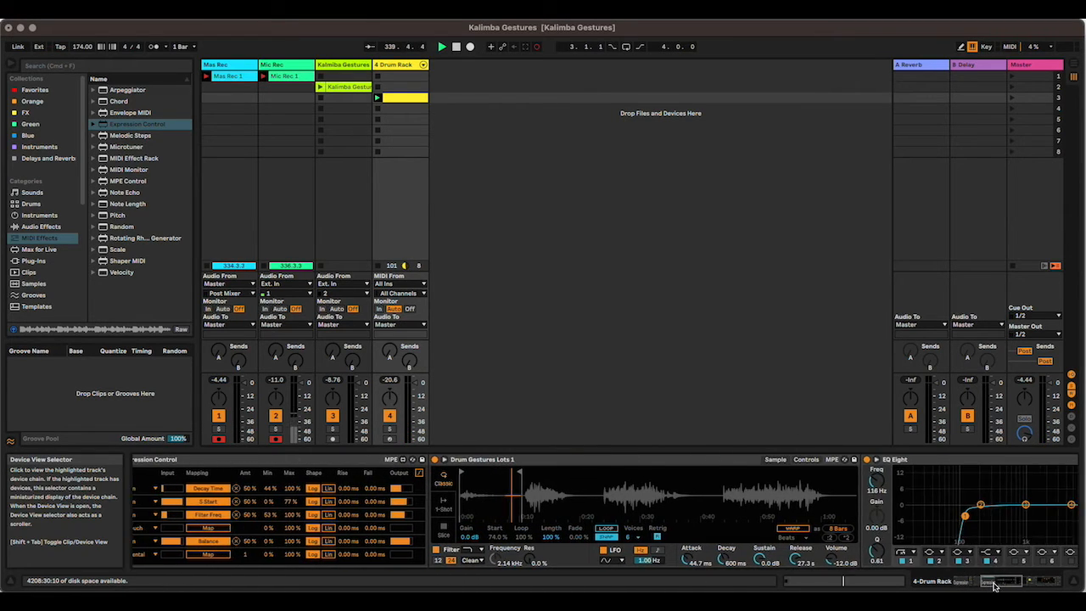
drag(710, 471, 530, 472)
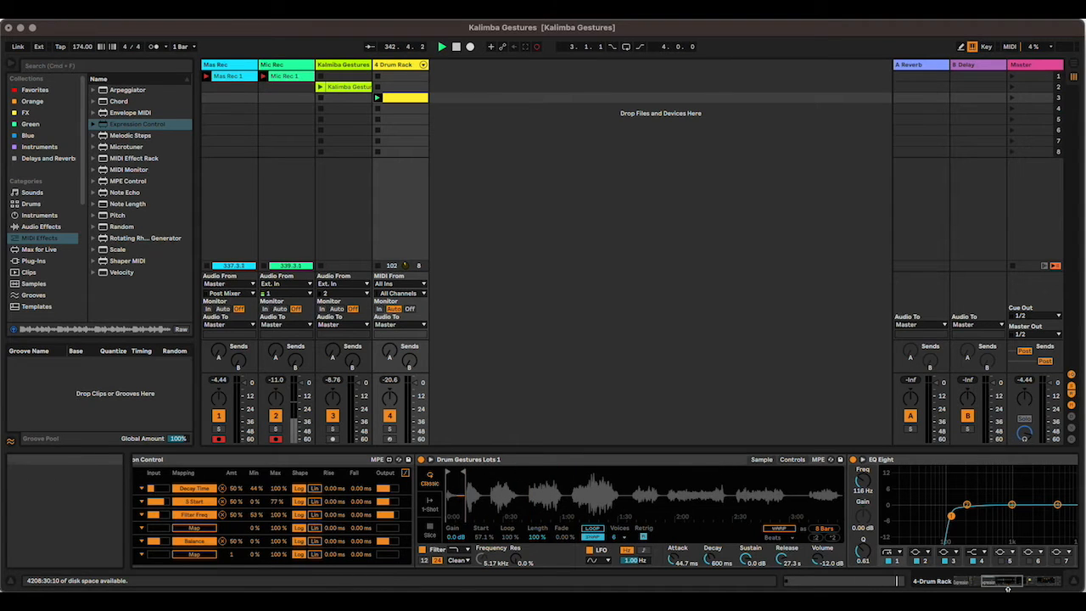
mouse_move(1005, 579)
mouse_down()
mouse_move(995, 581)
mouse_move(1007, 582)
mouse_up()
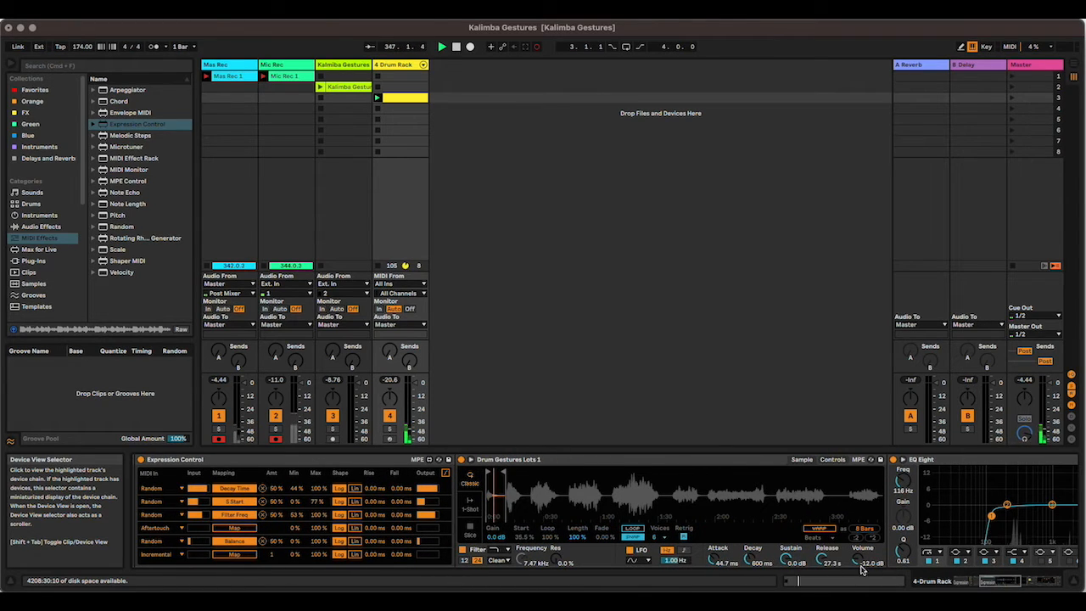
Display the Simpler's Controls page and set the MIDI input of Expression Control's last row to Velocity.
click(832, 459)
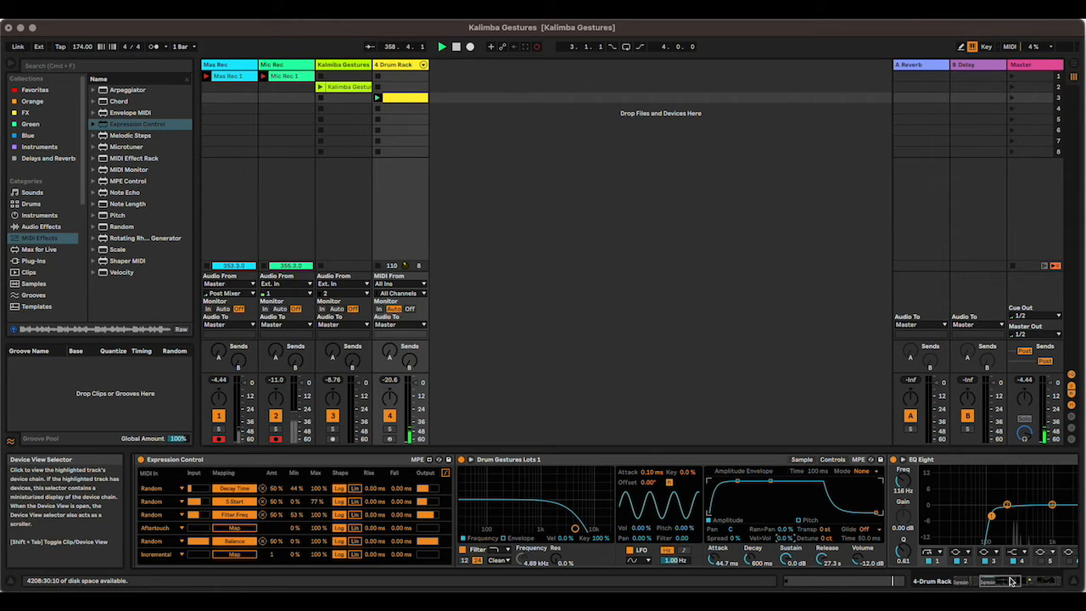
drag(1012, 582, 897, 580)
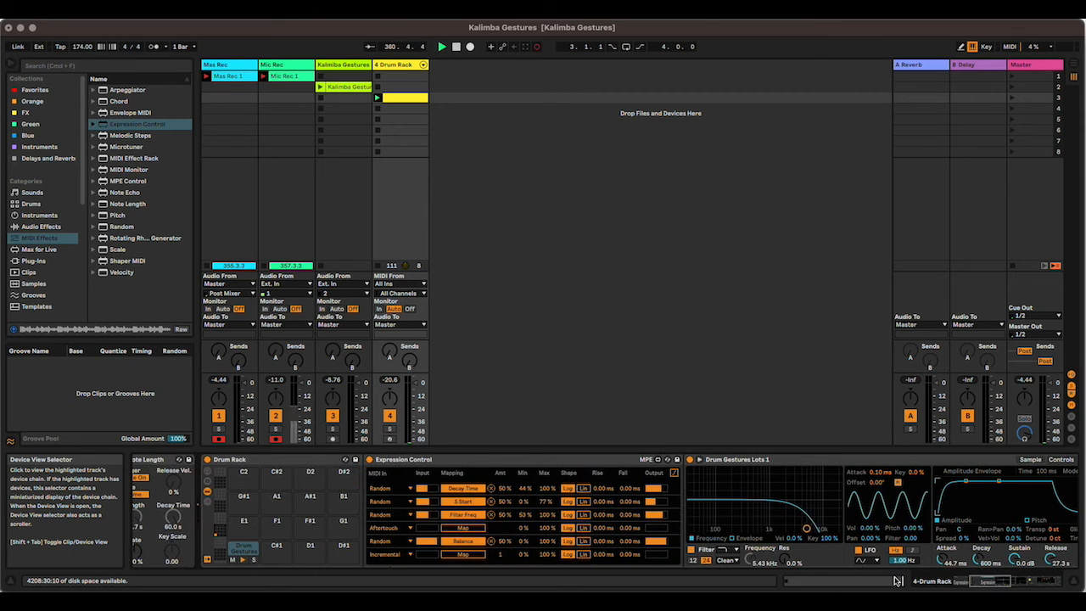
click(406, 556)
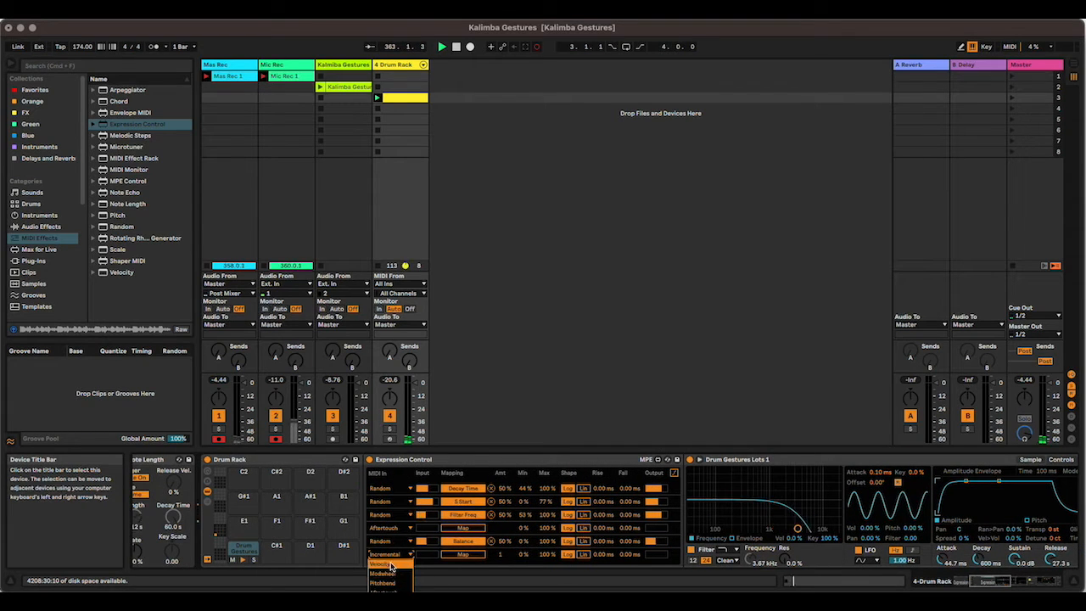
click(390, 565)
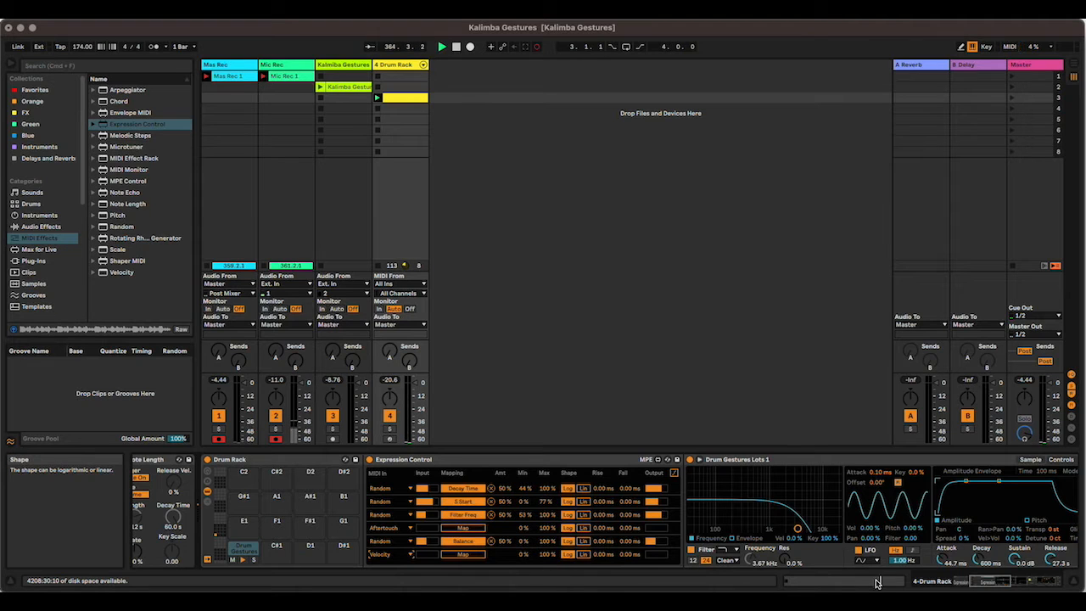
click(390, 554)
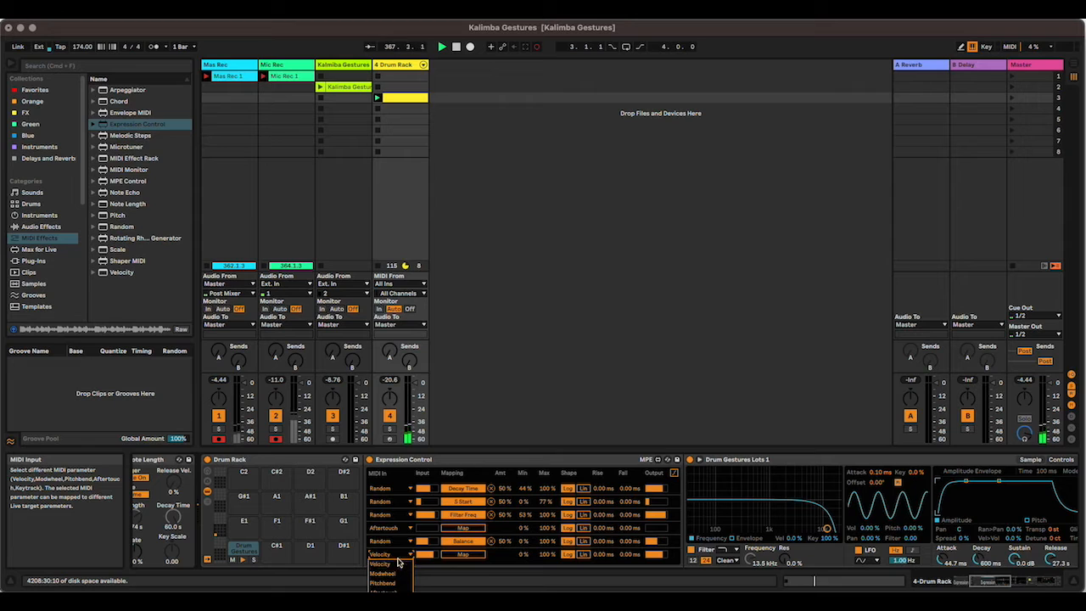
click(398, 534)
Change the Aftertouch row's input to Random and map it to the Utility's Gain with a 30 % minimum and 50 % maximum.
click(398, 532)
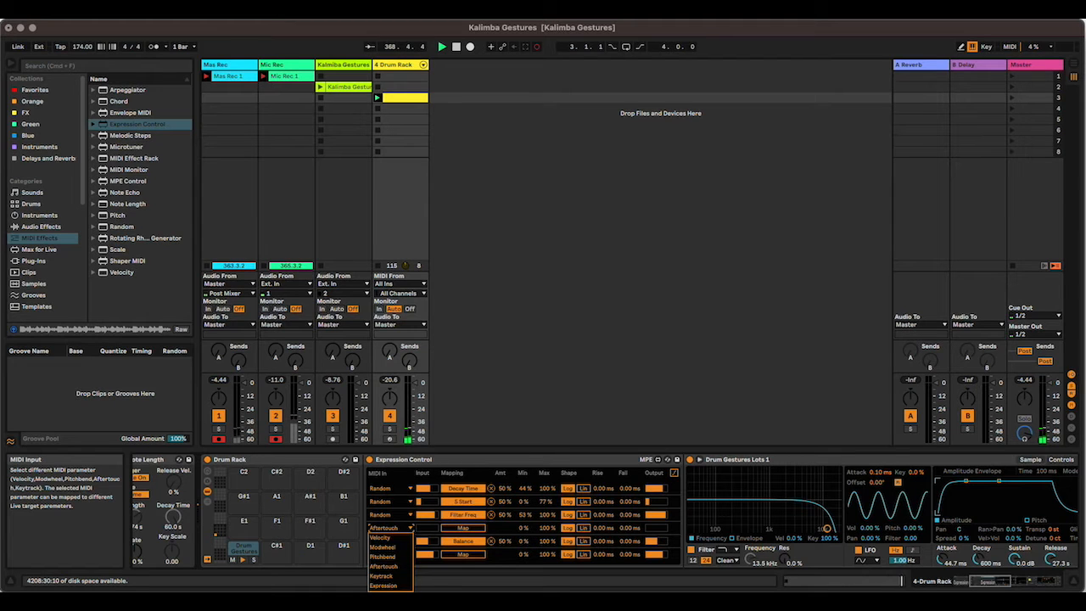
click(382, 594)
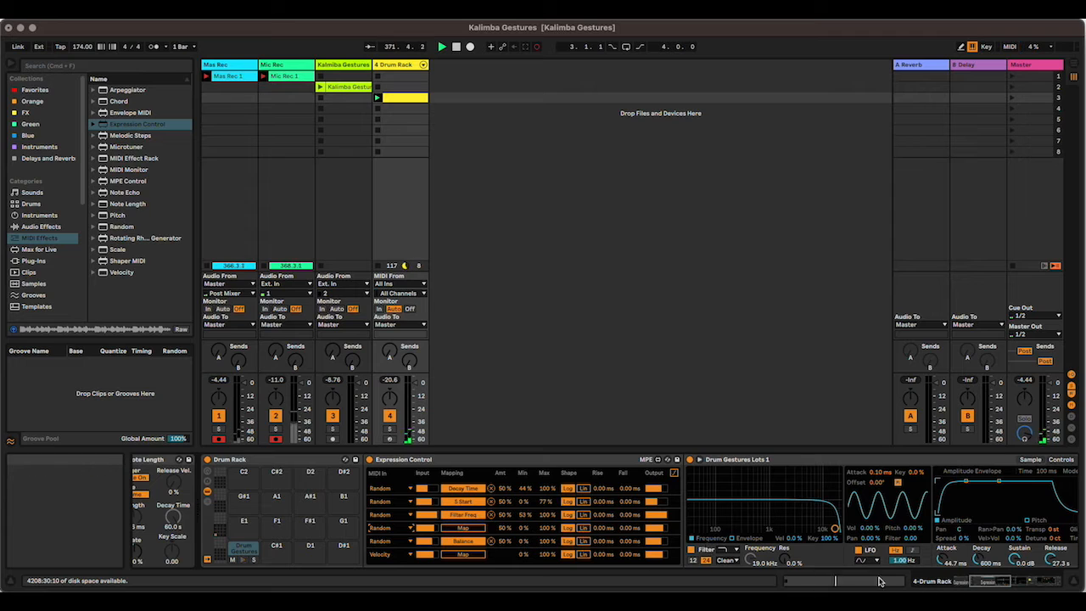
drag(548, 529, 548, 571)
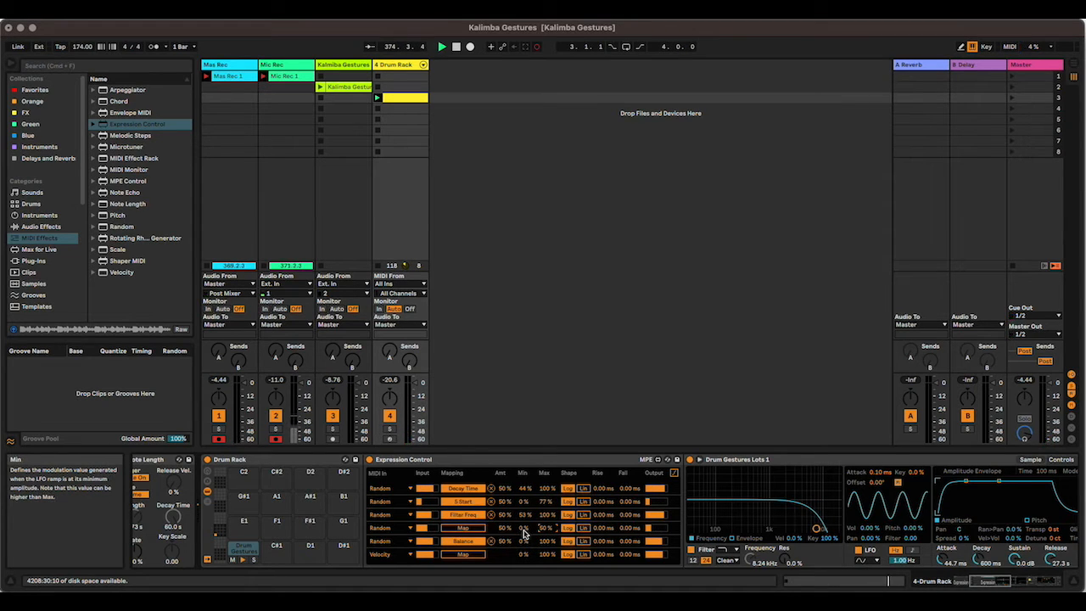
drag(524, 531, 524, 505)
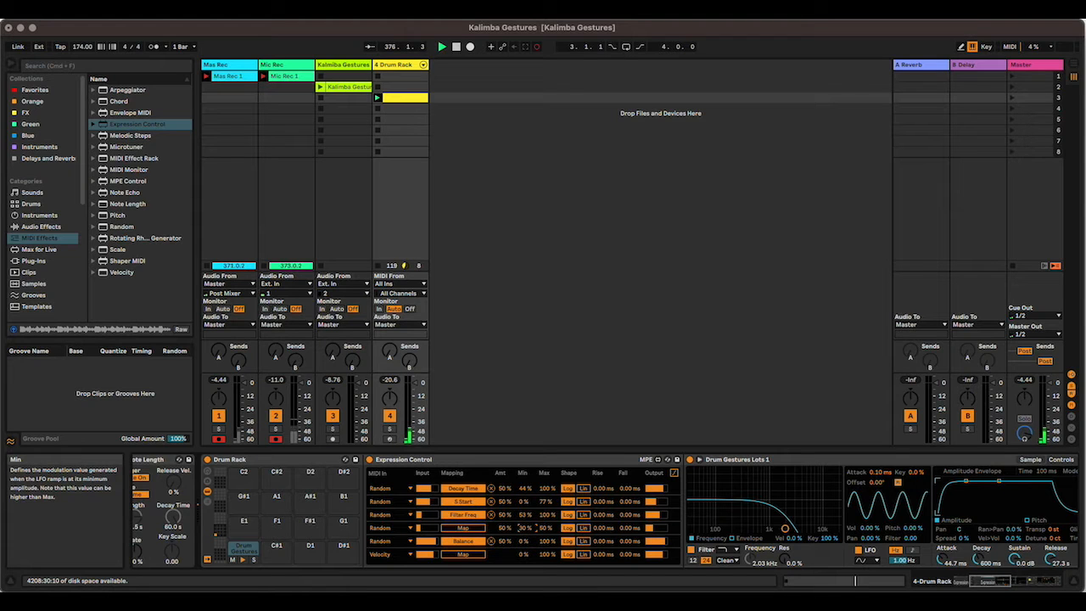
click(1024, 583)
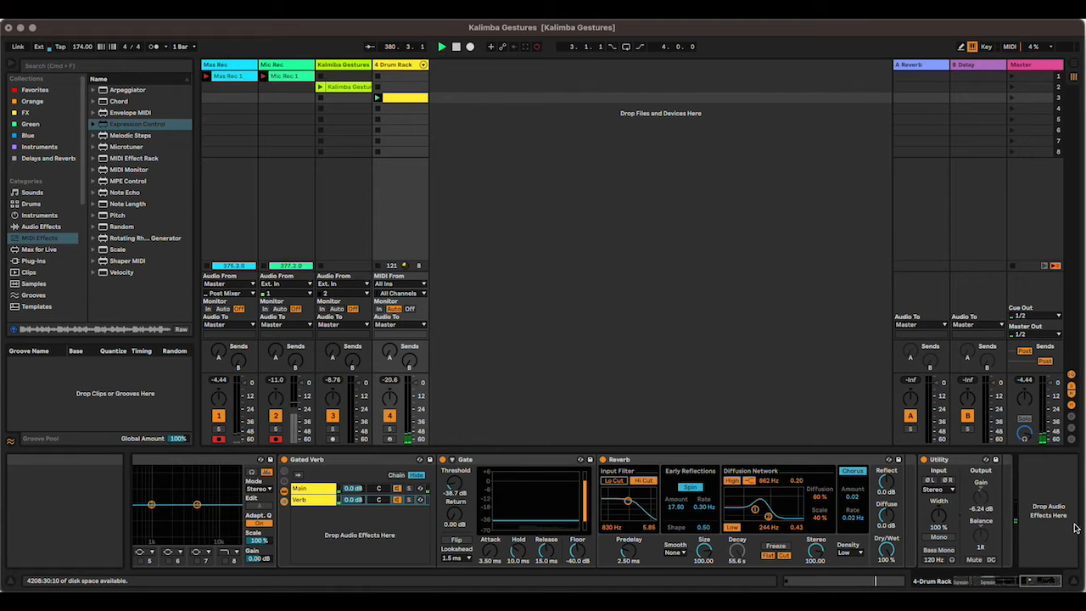
Move the Utility in front of the Gated Verb rack and collapse Expression Control, Simpler, EQ Eight and Gated Verb.
drag(943, 459, 280, 477)
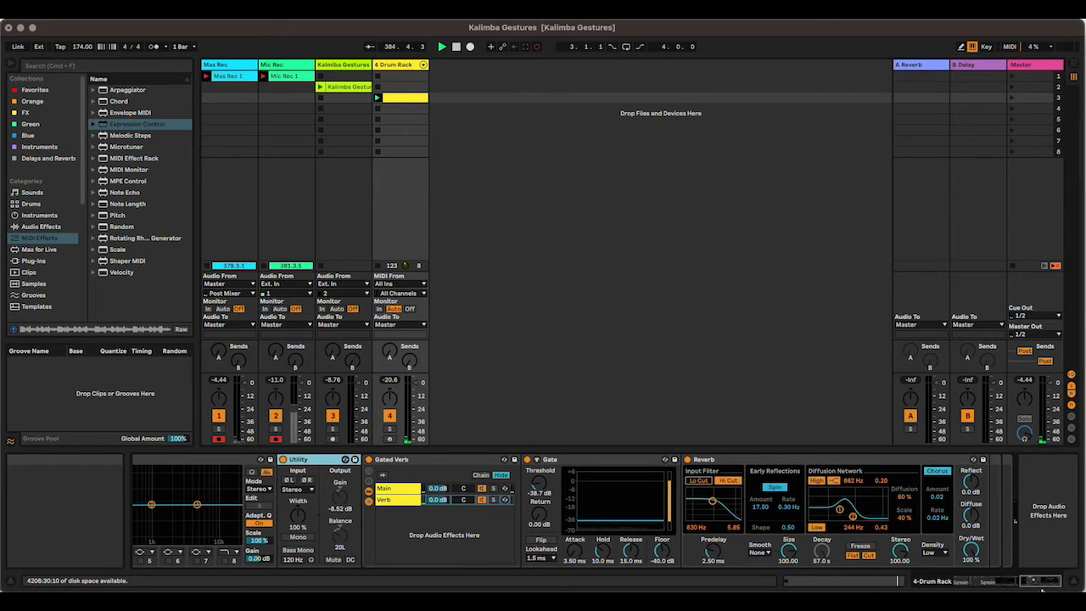
drag(1042, 589, 1009, 584)
double_click(434, 459)
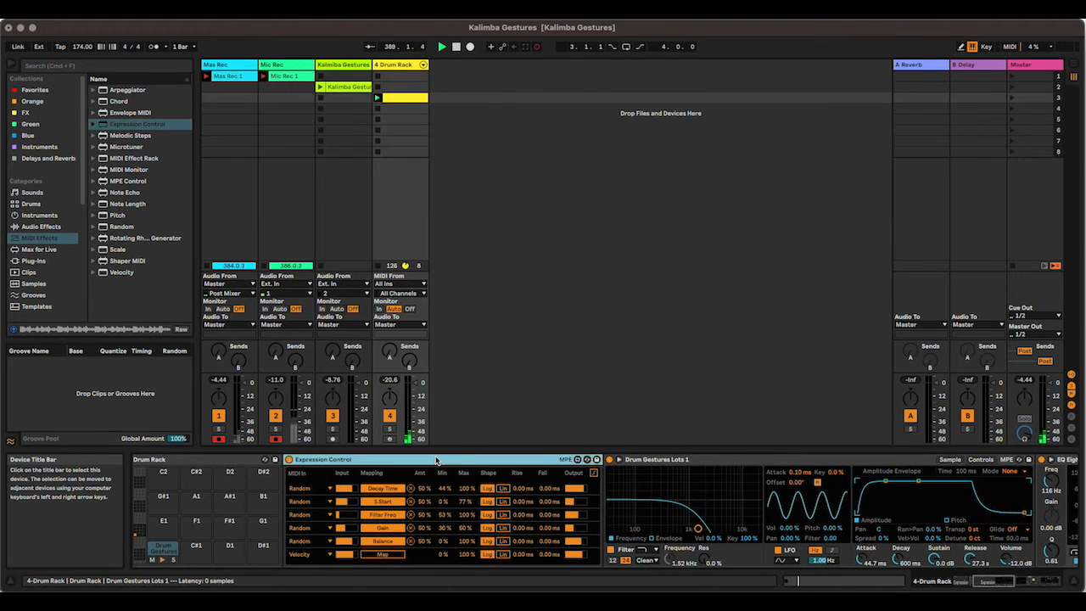
double_click(435, 458)
double_click(436, 459)
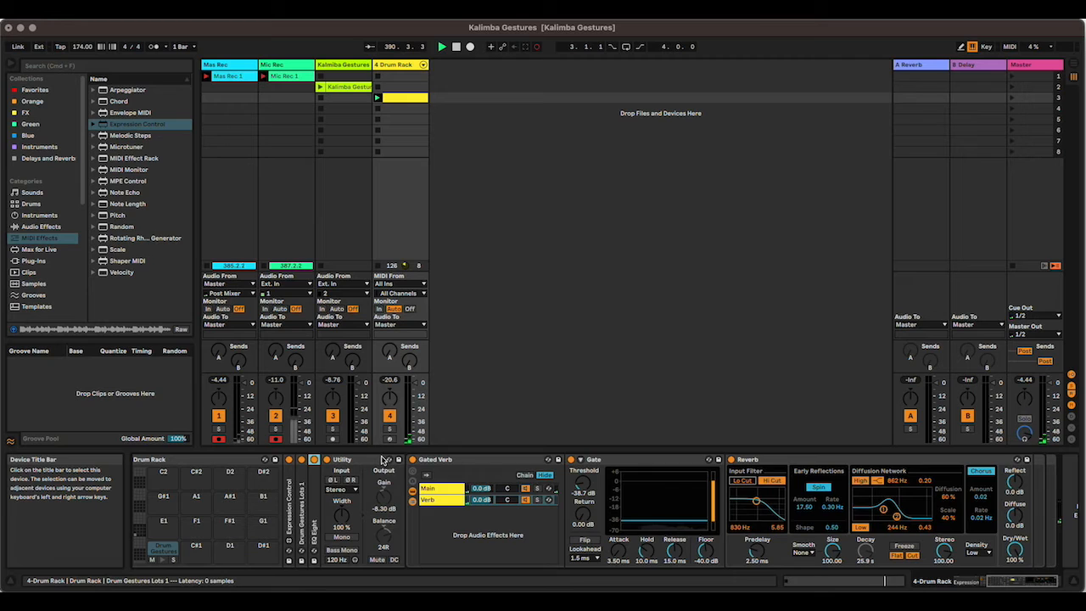
double_click(459, 461)
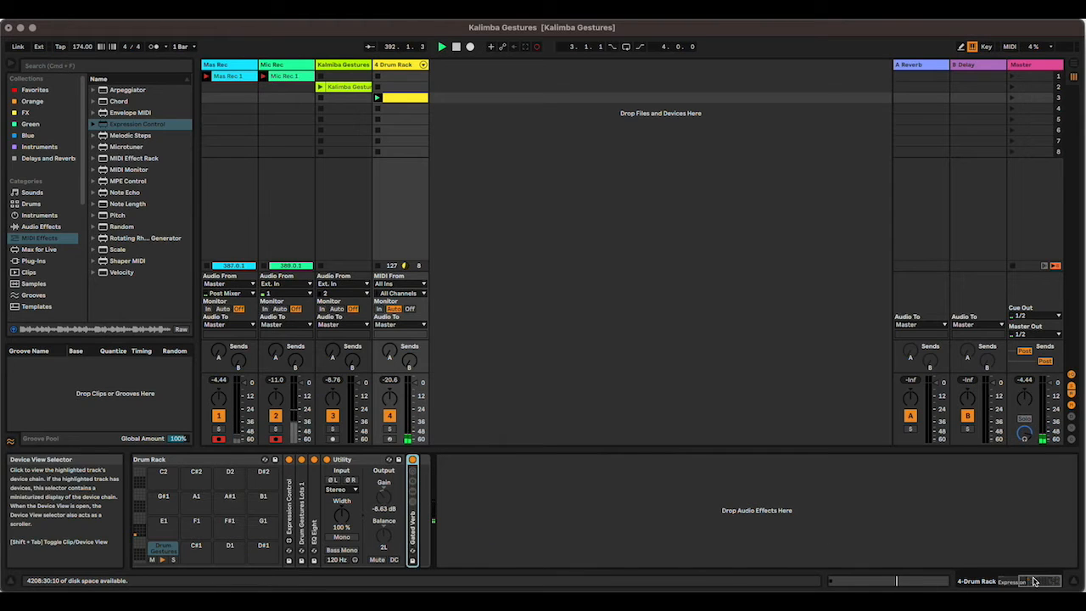
drag(1034, 580, 1028, 580)
Group the pad's devices from Expression Control through Gated Verb into an Instrument Rack.
click(408, 509)
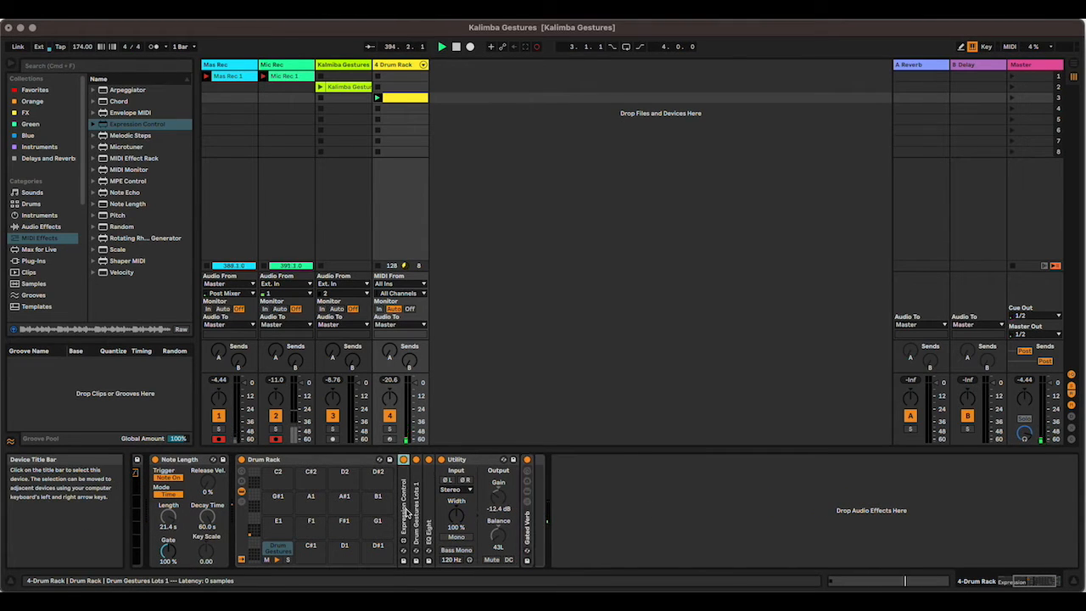
click(528, 543)
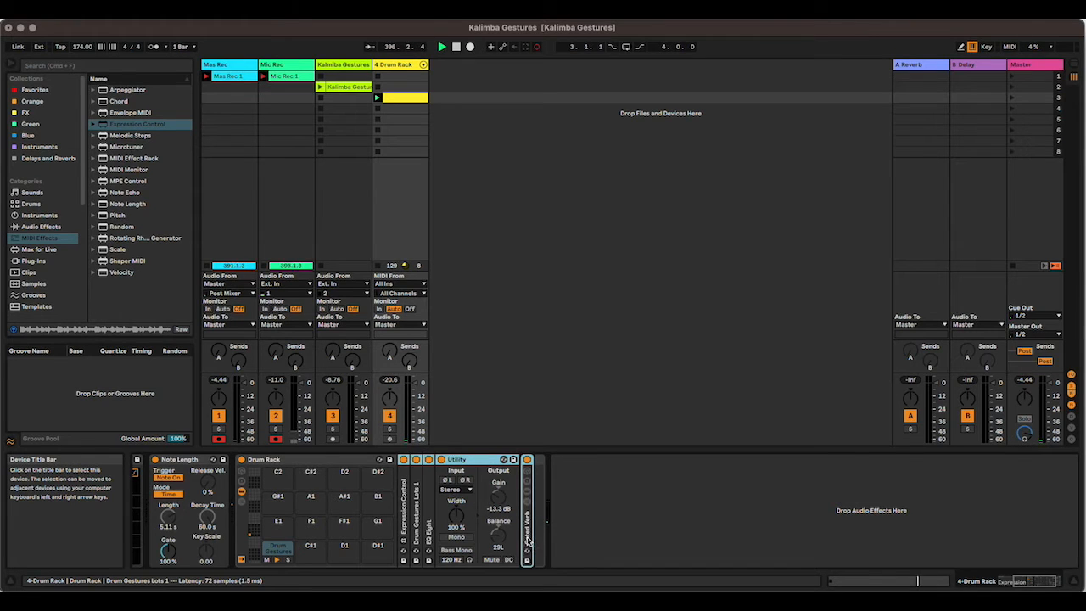
key(super+g)
Show the Instrument Rack's chain list and rename its chain as Gest 1.
click(404, 493)
click(427, 492)
key(super+r)
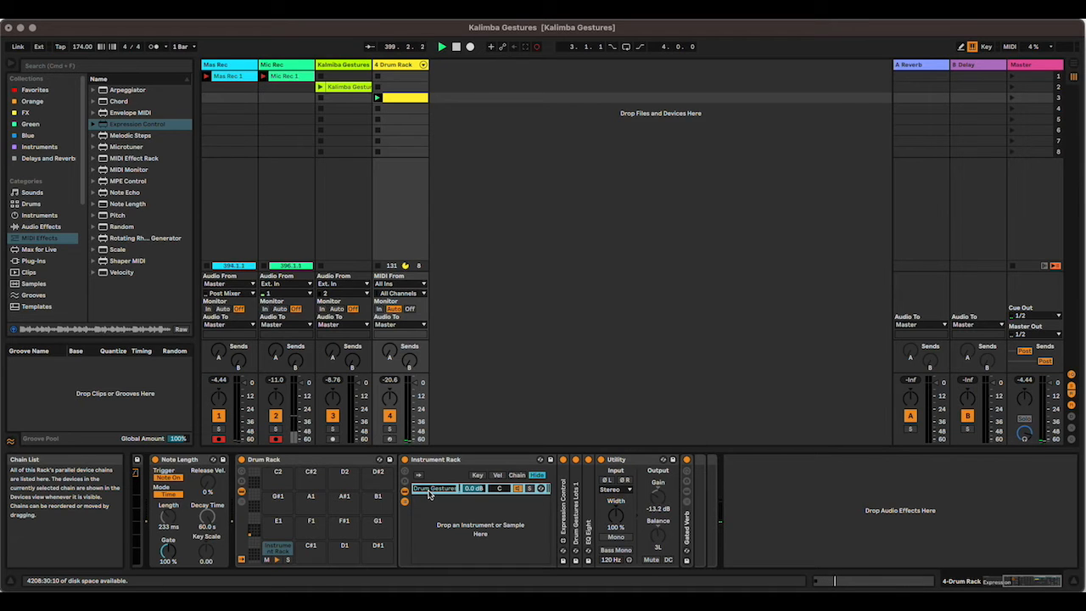
text(G)
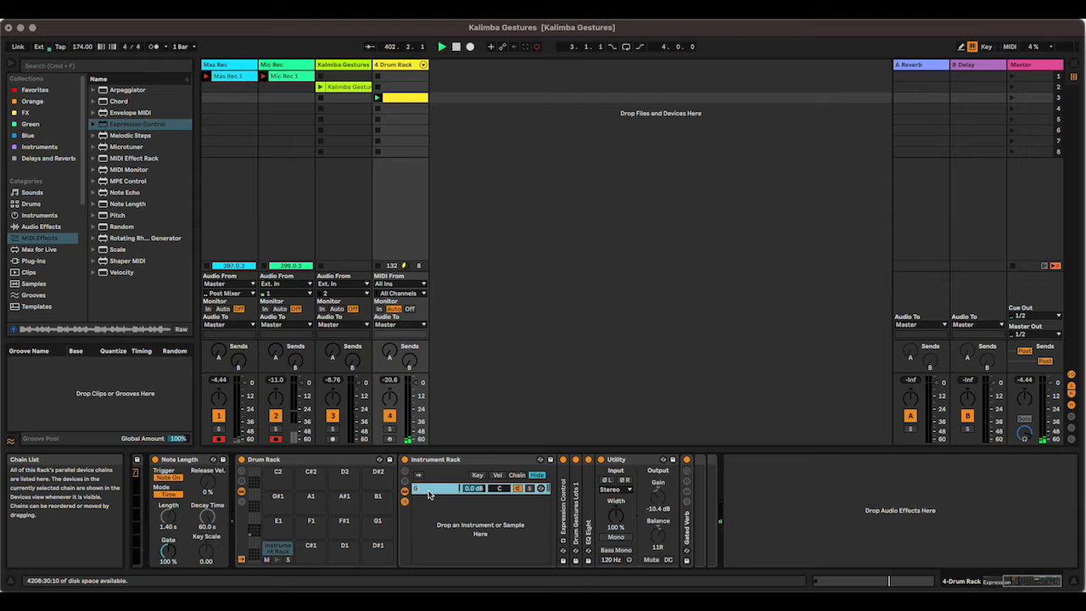
text(est 1)
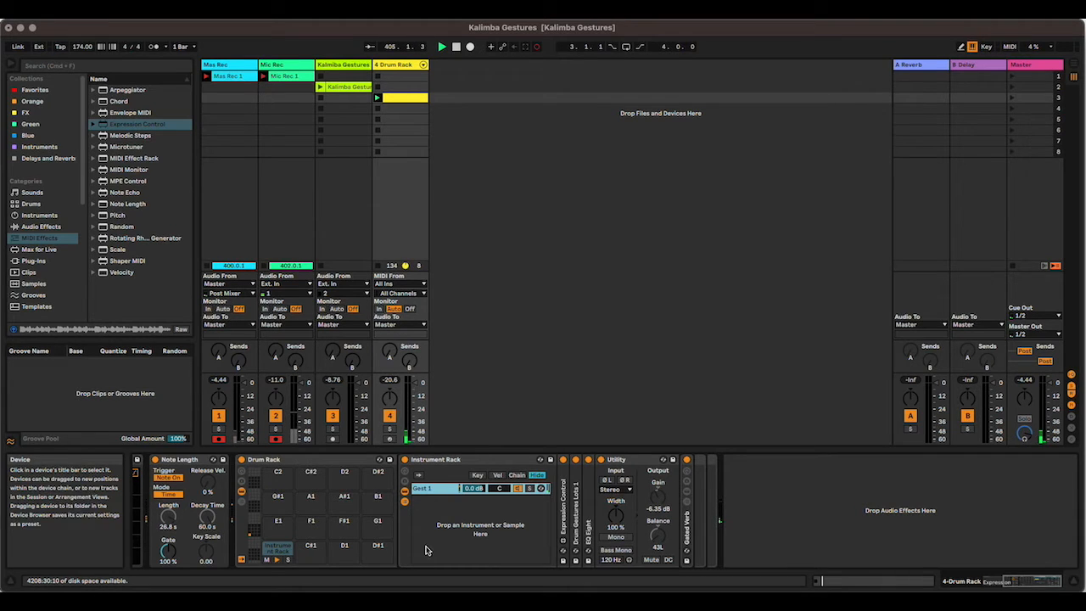
Duplicate the Gest 1 chain successively until there are ten chains, naming the copies Gest 2 through Gest 10.
key(super+d)
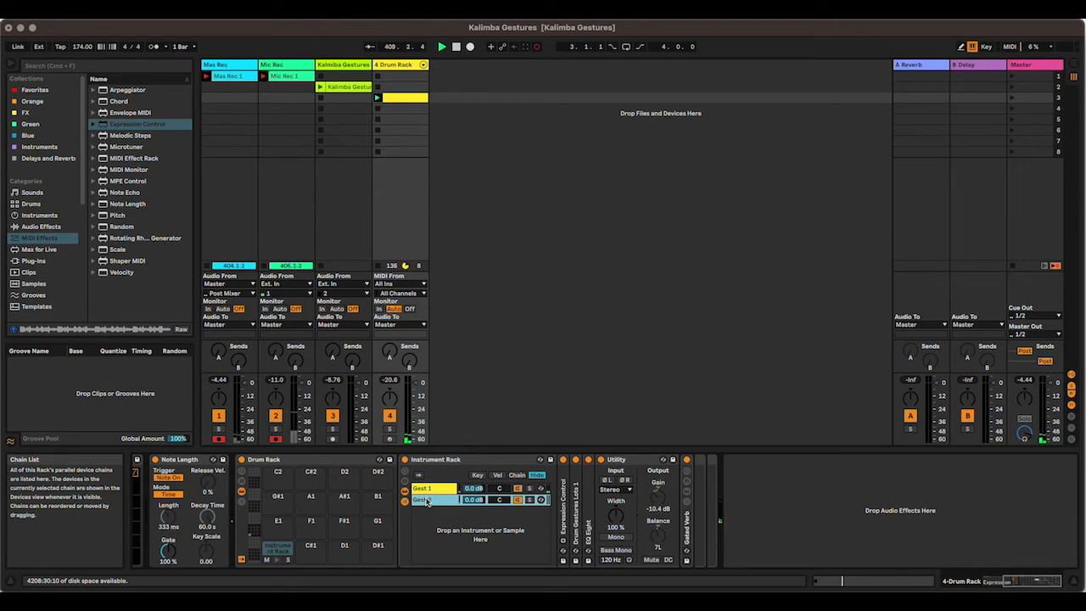
text(2)
key(Return)
key(super+d)
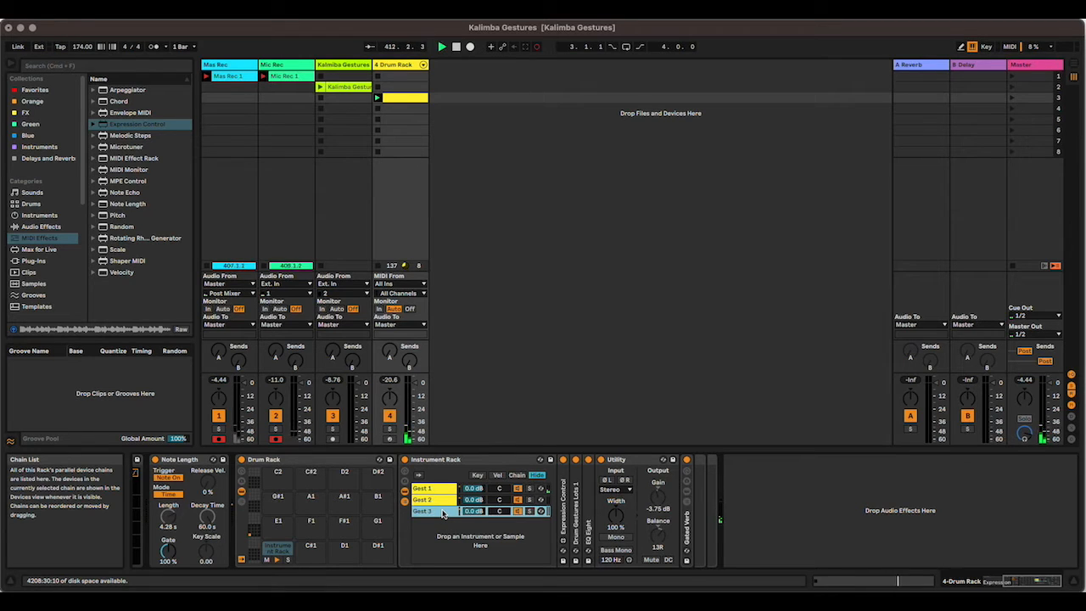
key(Return)
key(super+d)
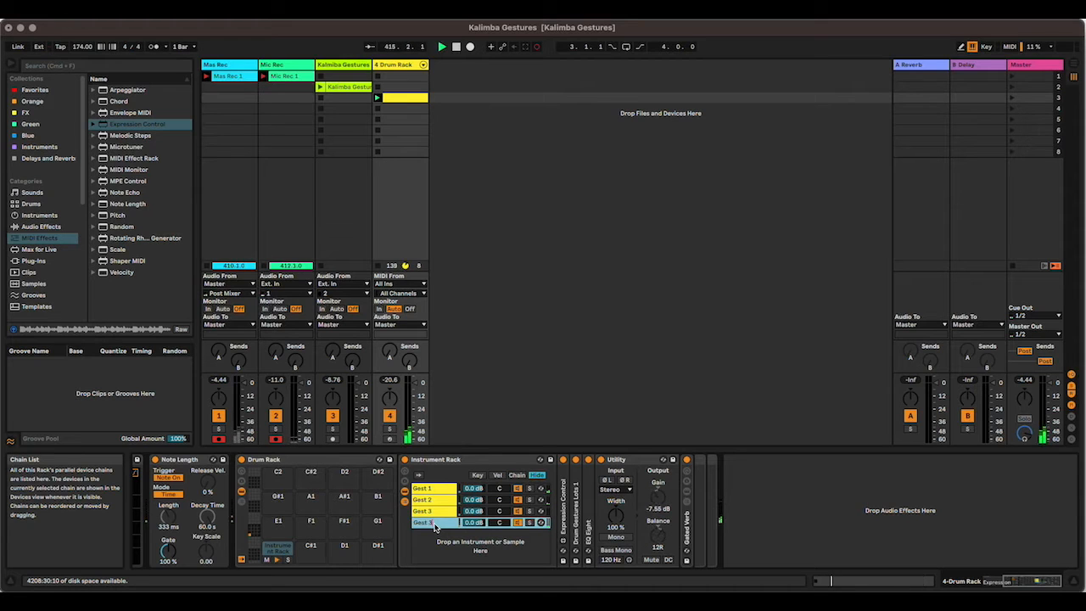
key(super+d)
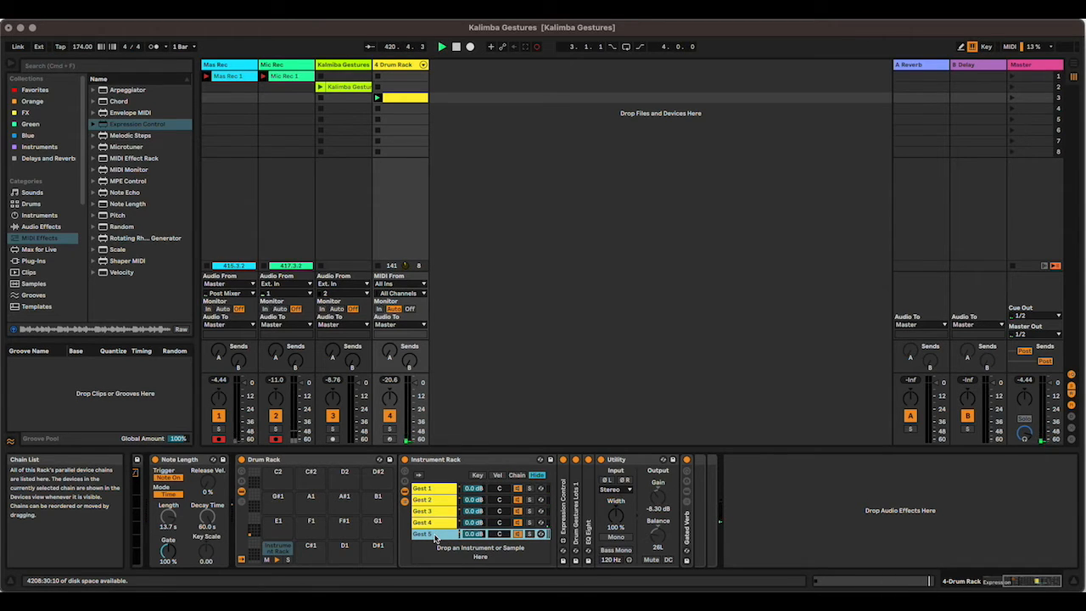
key(super+d)
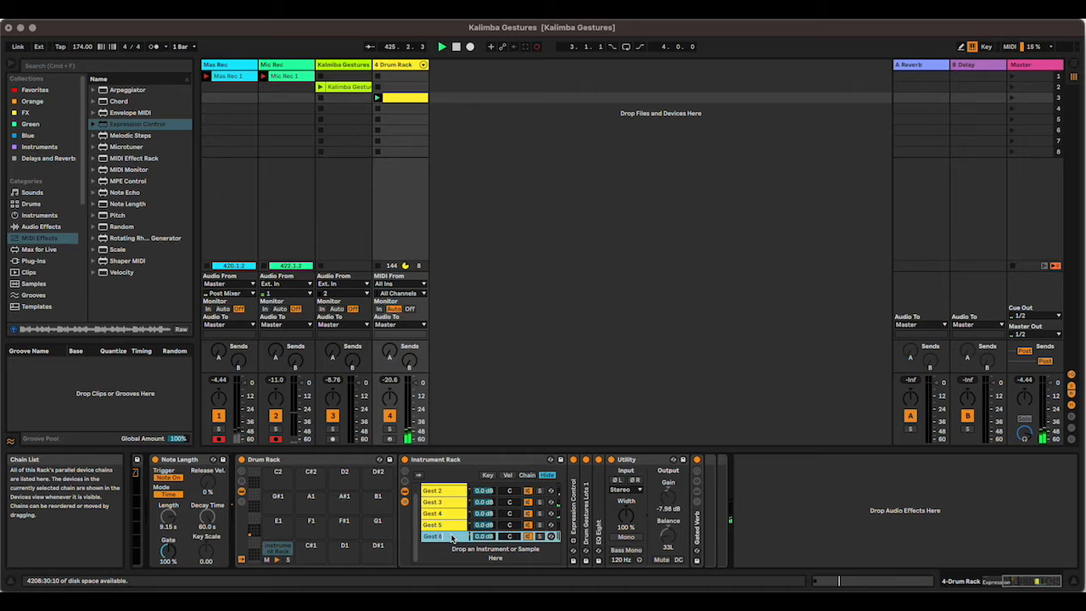
scroll(453, 539, down, 1)
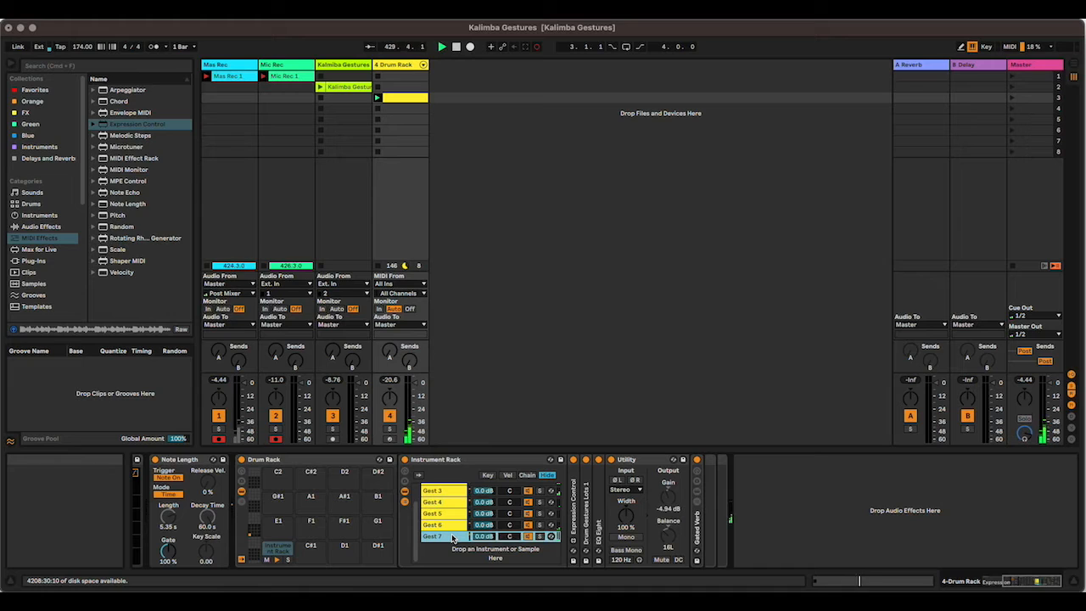
key(super+d)
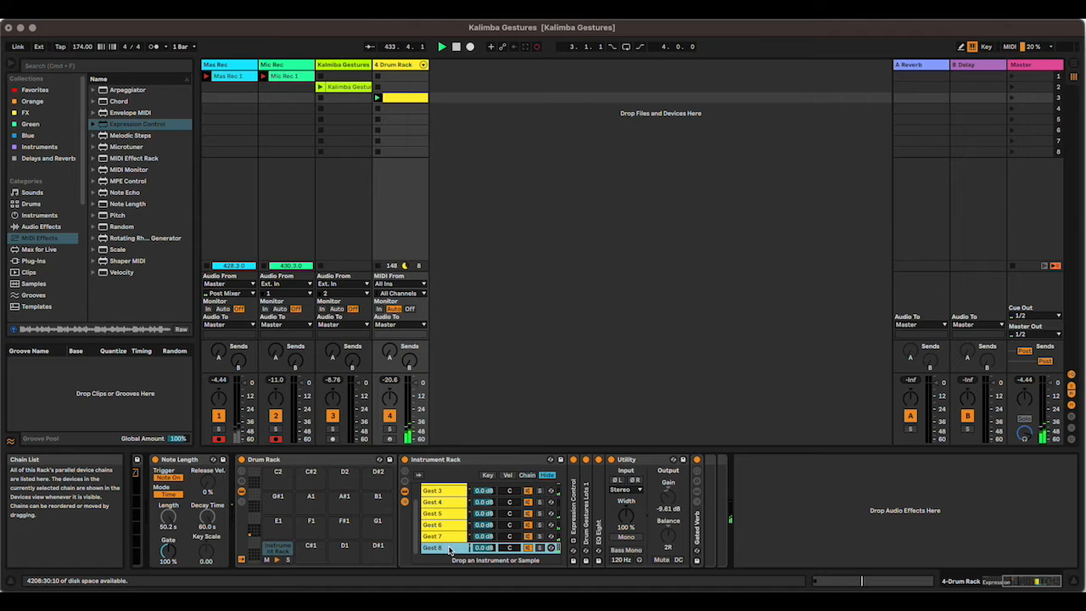
key(super+d)
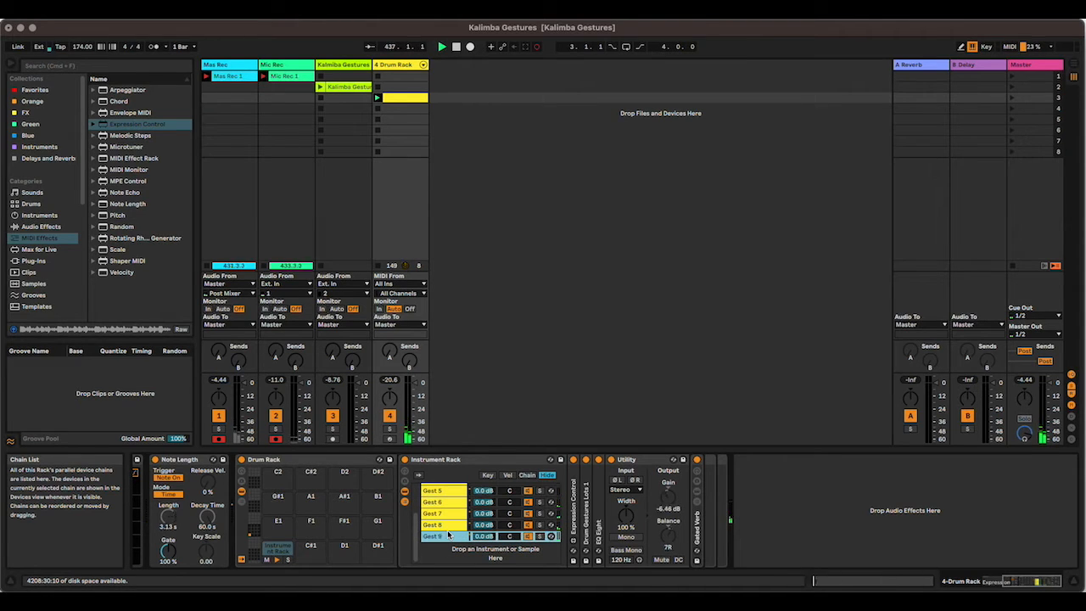
key(super+d)
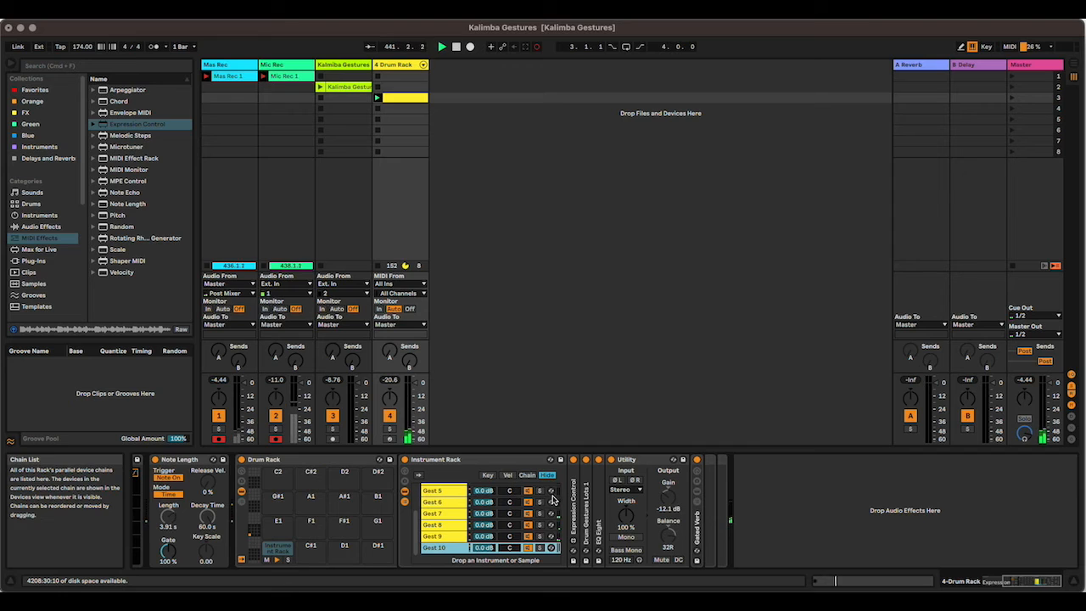
Select the Gest 5 chain and expand its Simpler to examine the sample region.
scroll(560, 527, up, 3)
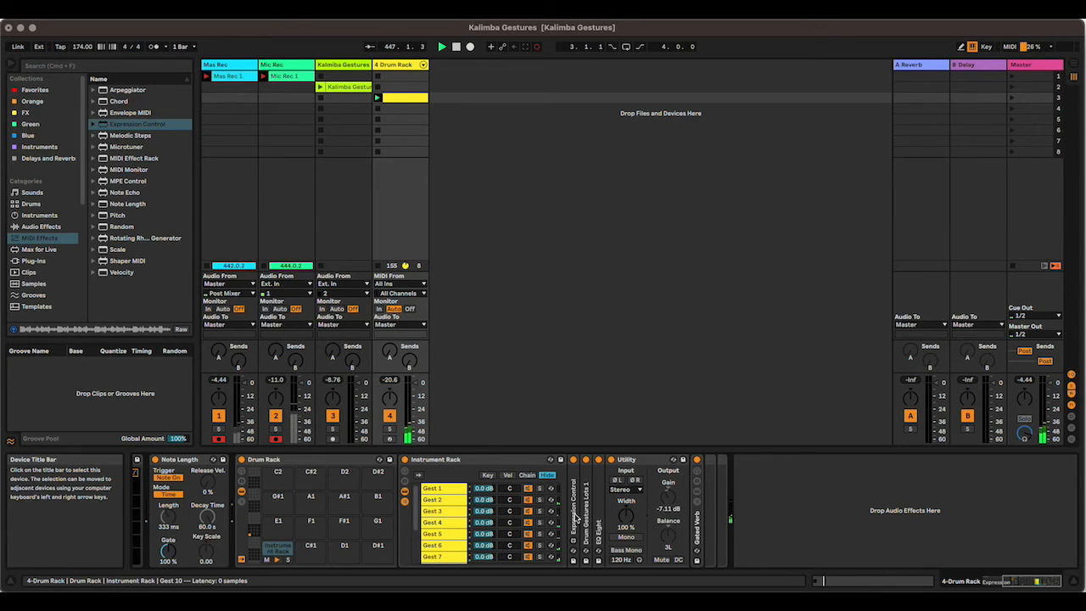
double_click(586, 524)
click(435, 533)
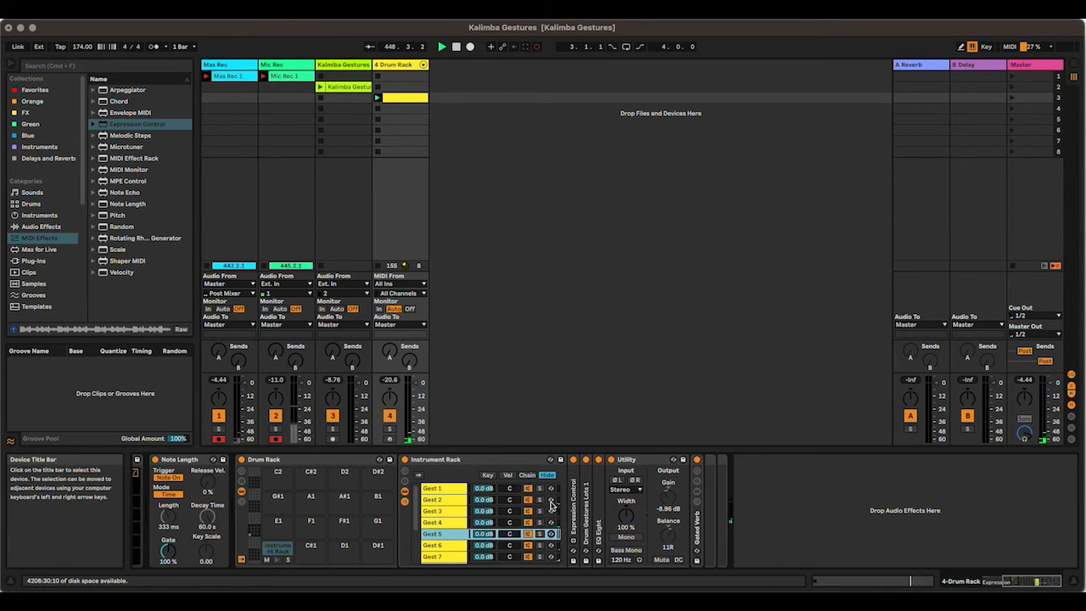
double_click(581, 509)
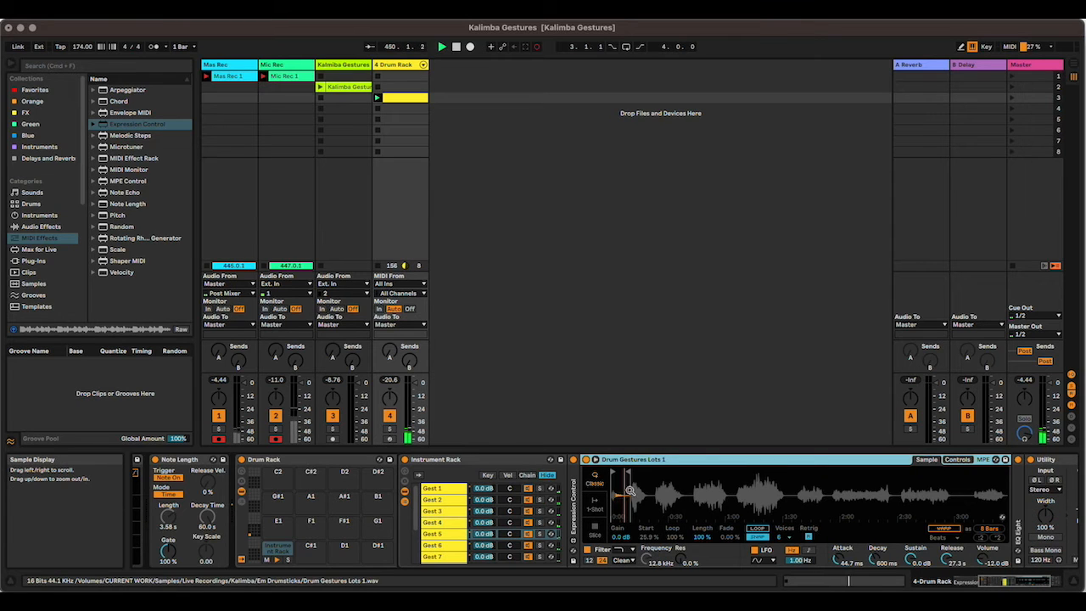
Reposition the sample start and end markers in Gest 2's Simpler around the next gesture in the recording, and select the Gest 3 chain.
click(449, 498)
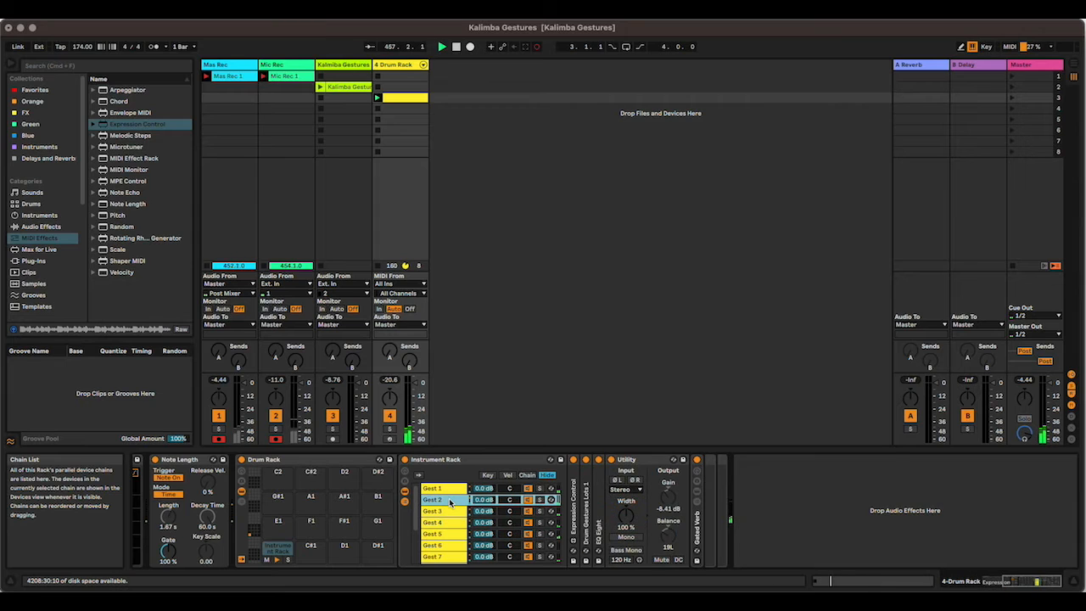
double_click(585, 515)
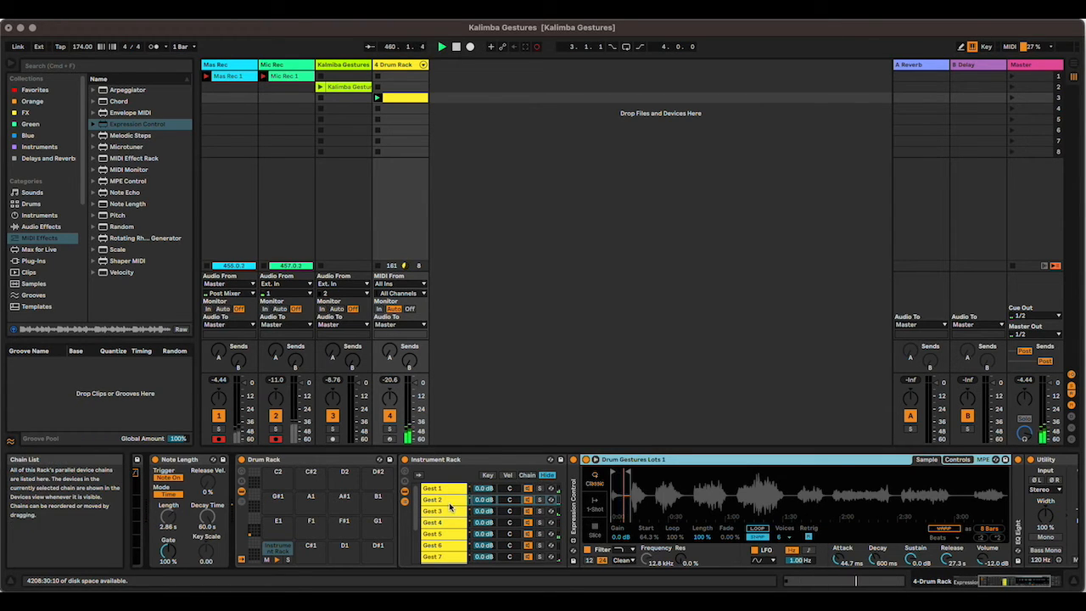
mouse_move(629, 471)
mouse_down()
mouse_move(652, 472)
mouse_move(623, 480)
mouse_move(666, 480)
mouse_up()
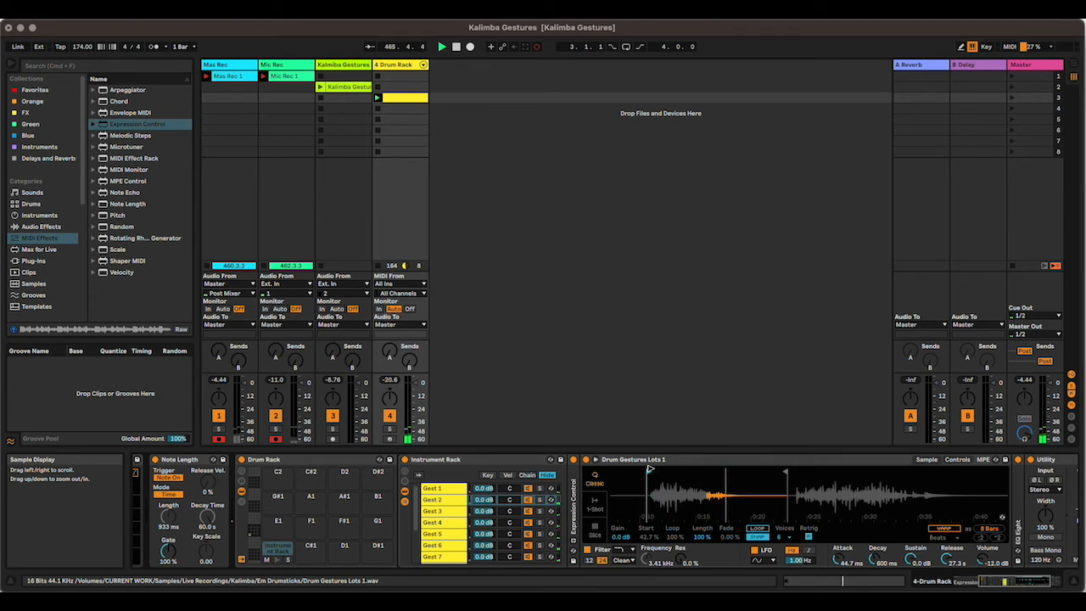
click(435, 512)
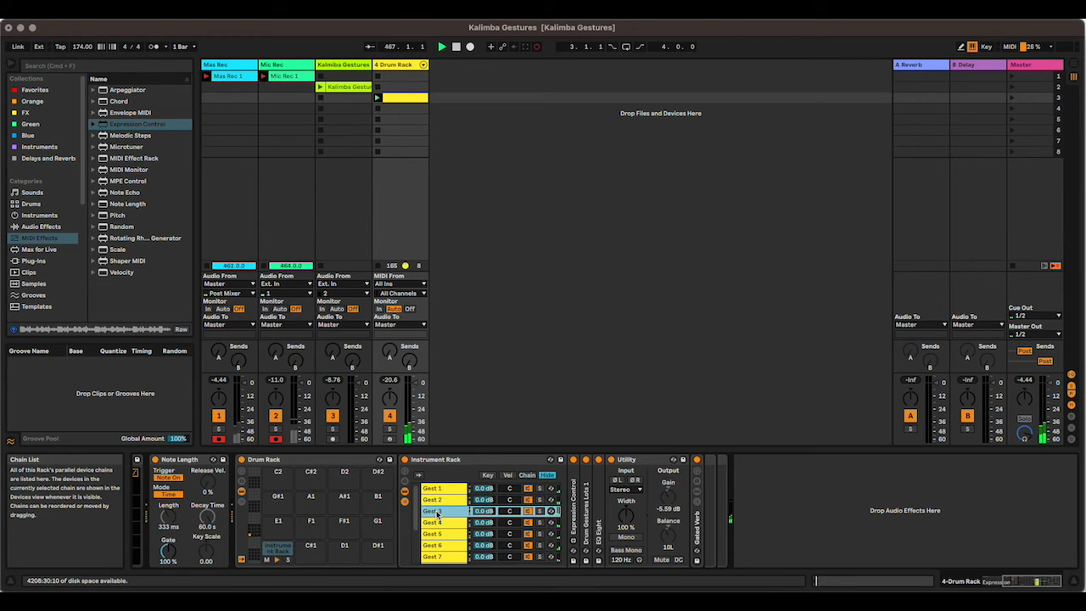
Expand Gest 3's Simpler and set its sample start and end markers around the second burst in the recording.
double_click(585, 509)
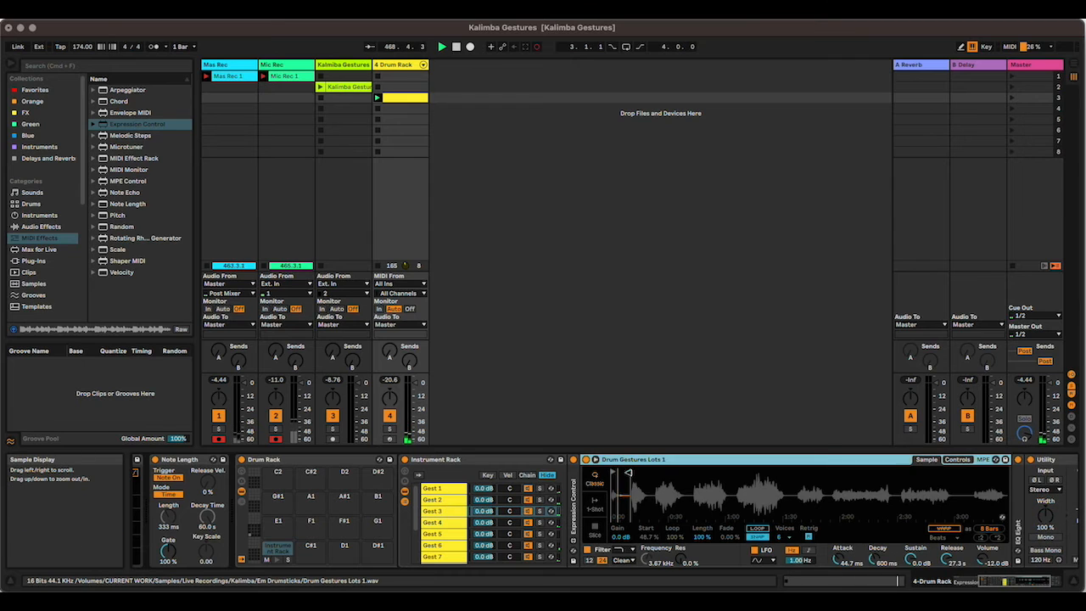
mouse_move(611, 472)
mouse_down()
mouse_move(655, 473)
mouse_move(659, 533)
mouse_up()
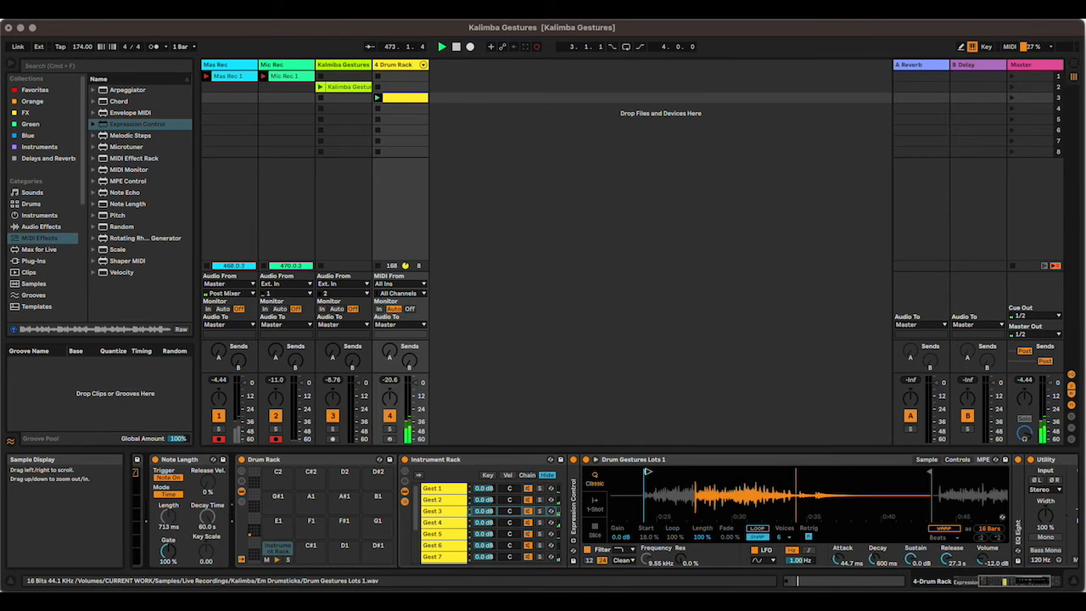
drag(659, 480, 557, 448)
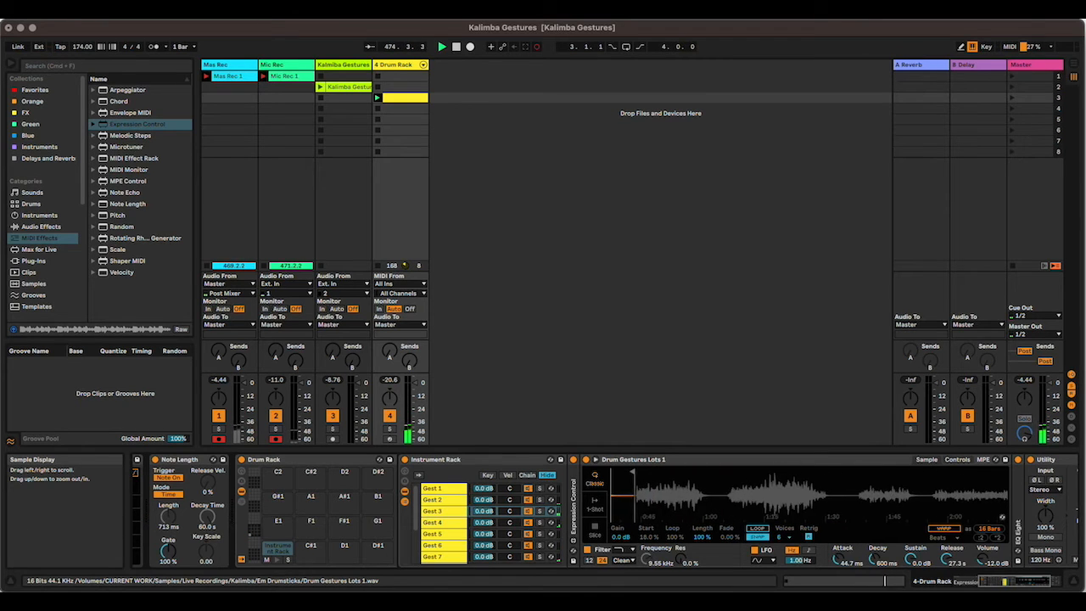
Select the Gest 4 chain and set its Simpler's start and end markers around the third burst in the recording.
click(451, 521)
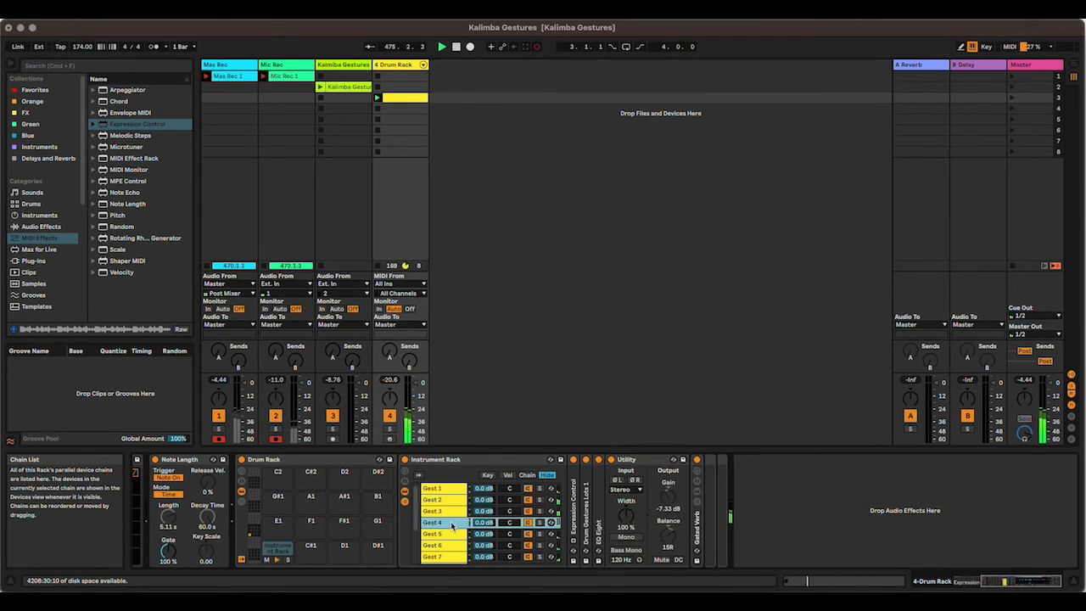
click(587, 459)
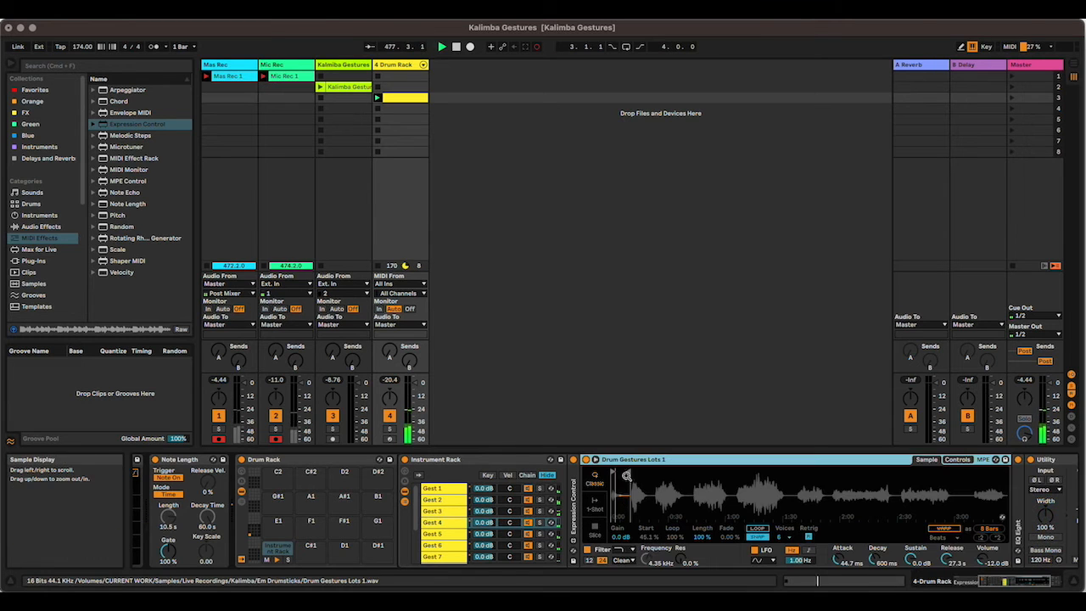
drag(627, 469, 736, 471)
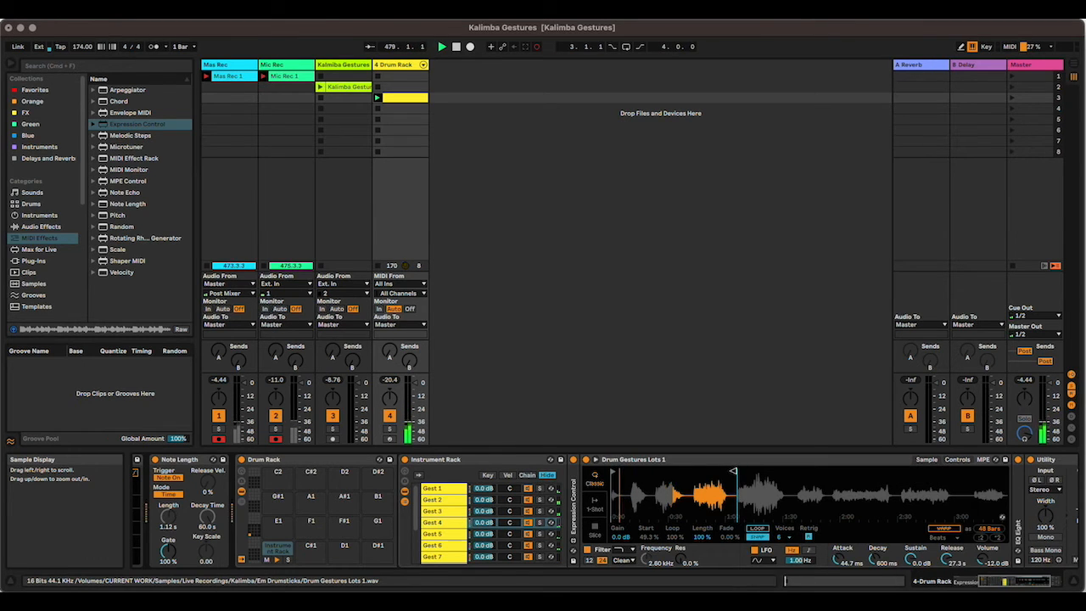
drag(613, 471, 697, 477)
scroll(696, 477, up, 5)
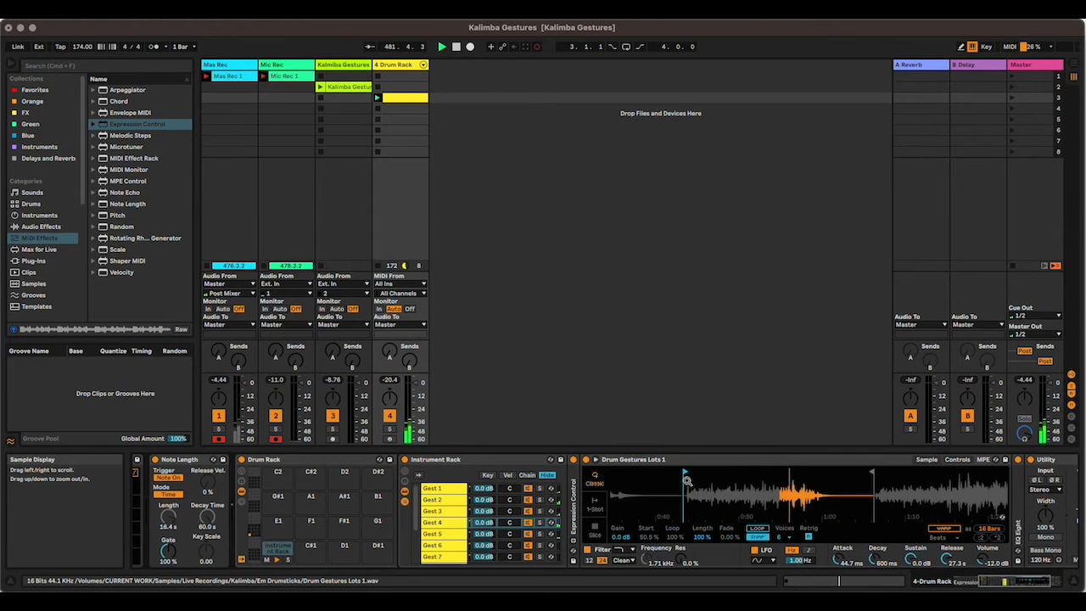
Select the Gest 5 chain and place its sample start and end markers around the loudest burst, from about 1:04 to 1:34.
click(447, 534)
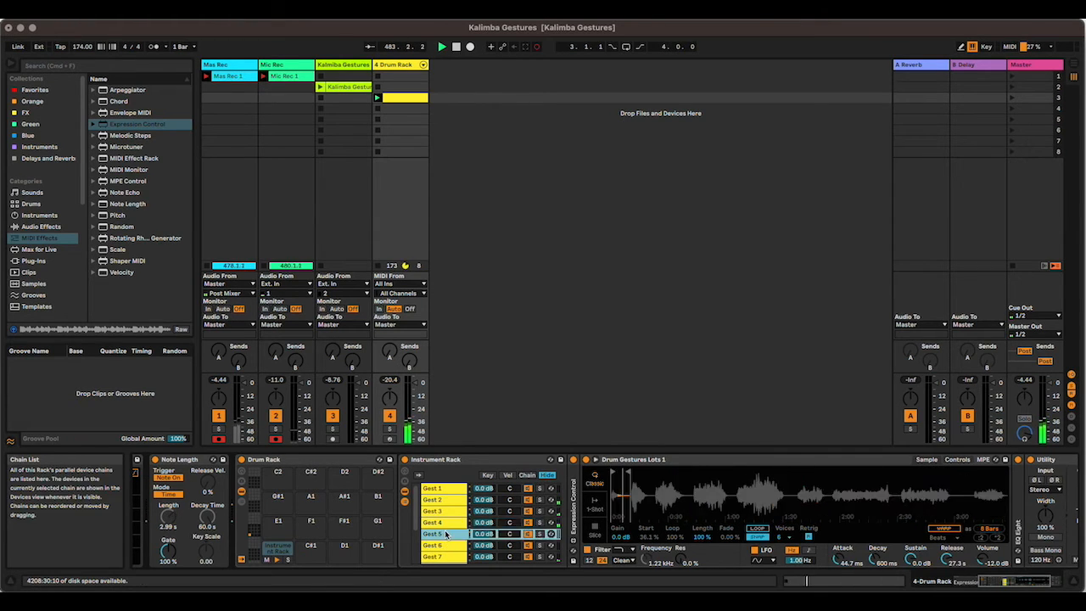
drag(626, 467, 796, 466)
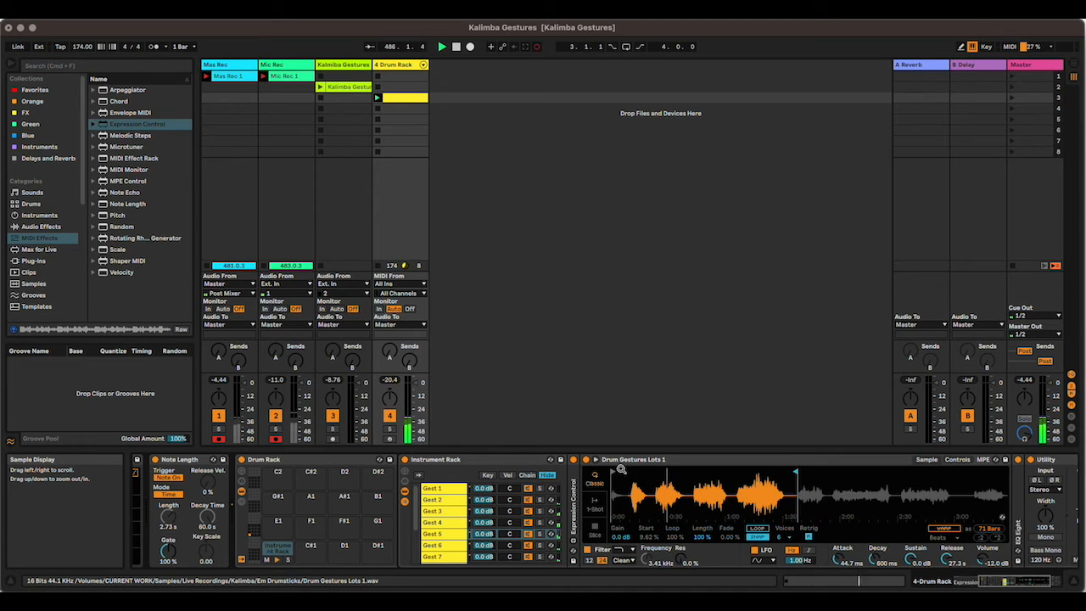
mouse_move(612, 469)
mouse_down()
mouse_move(730, 471)
mouse_move(740, 500)
mouse_up()
drag(741, 500, 741, 475)
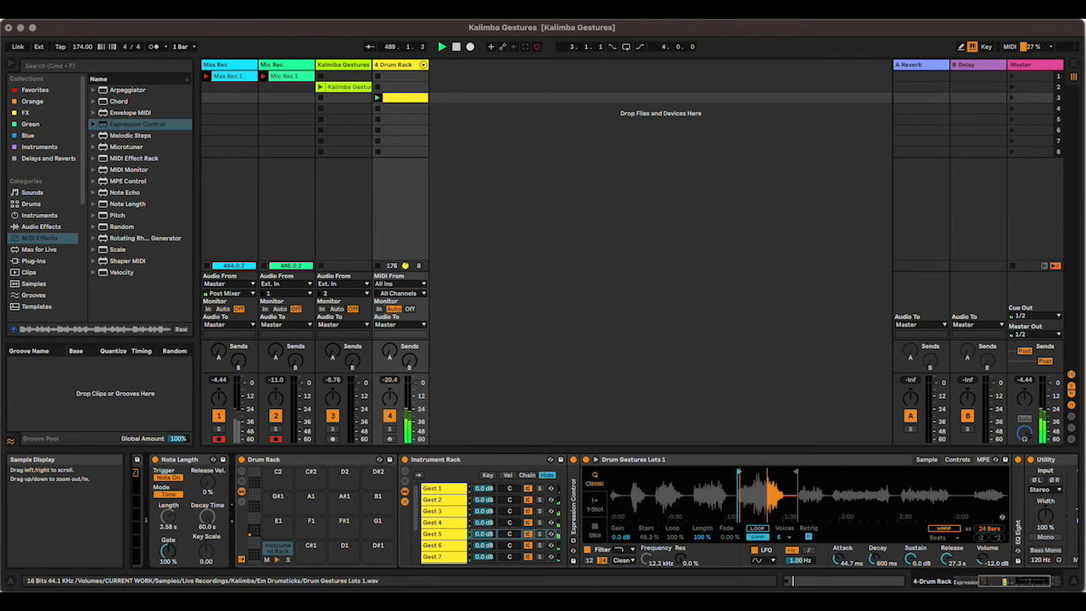
Select the Gest 6 chain and place its Simpler's start and end markers around the gesture from about 1:35 to 1:52.
click(446, 546)
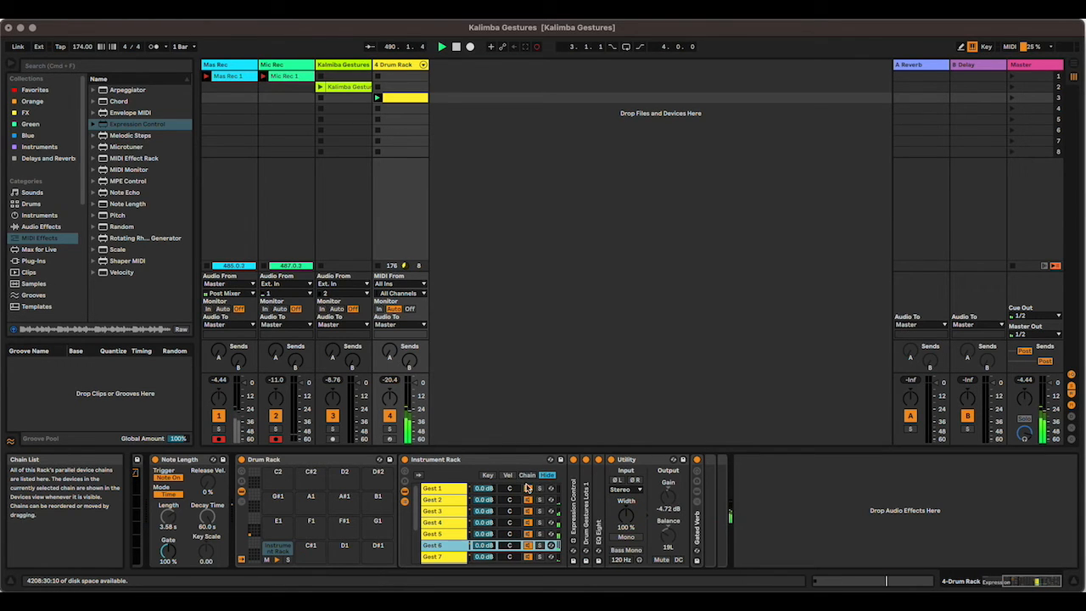
double_click(585, 508)
drag(623, 473, 829, 476)
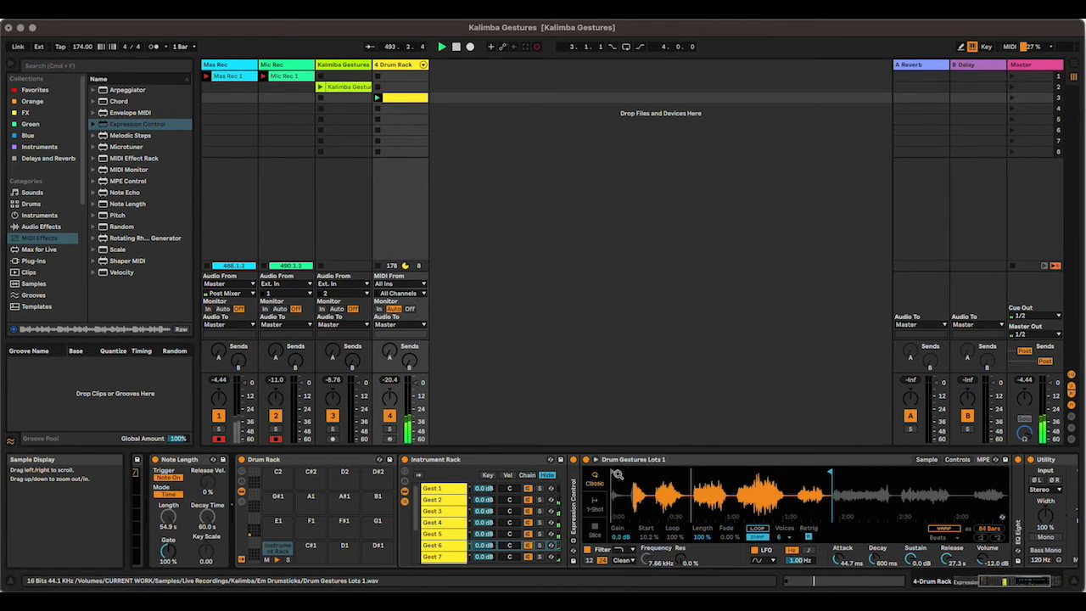
drag(612, 473, 799, 475)
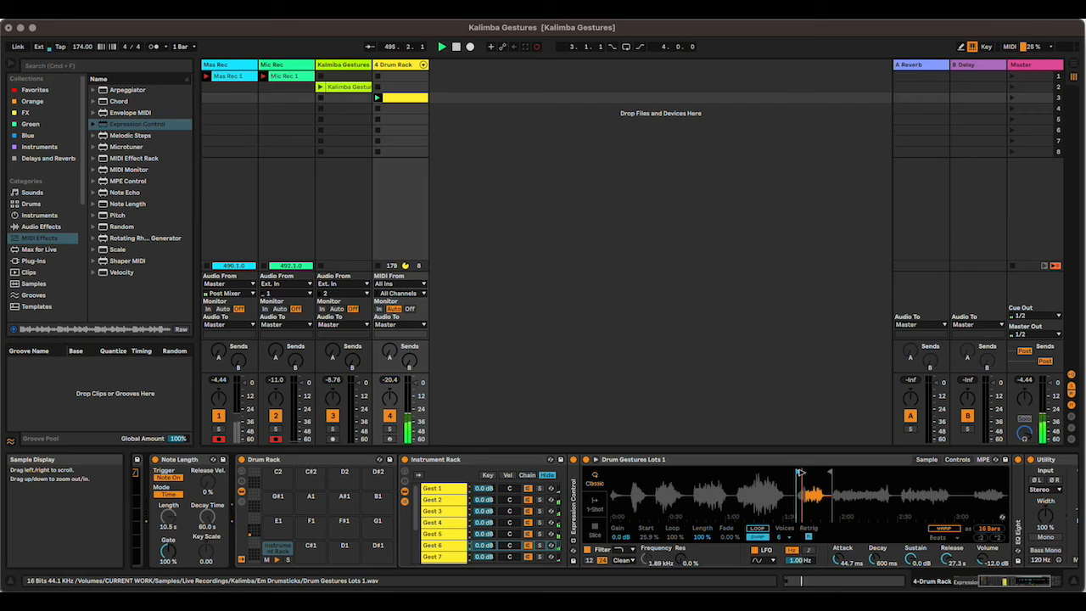
Select the Gest 7 chain and set its Simpler's start and end markers around the long gesture directly after Gest 6's region.
click(447, 556)
double_click(587, 512)
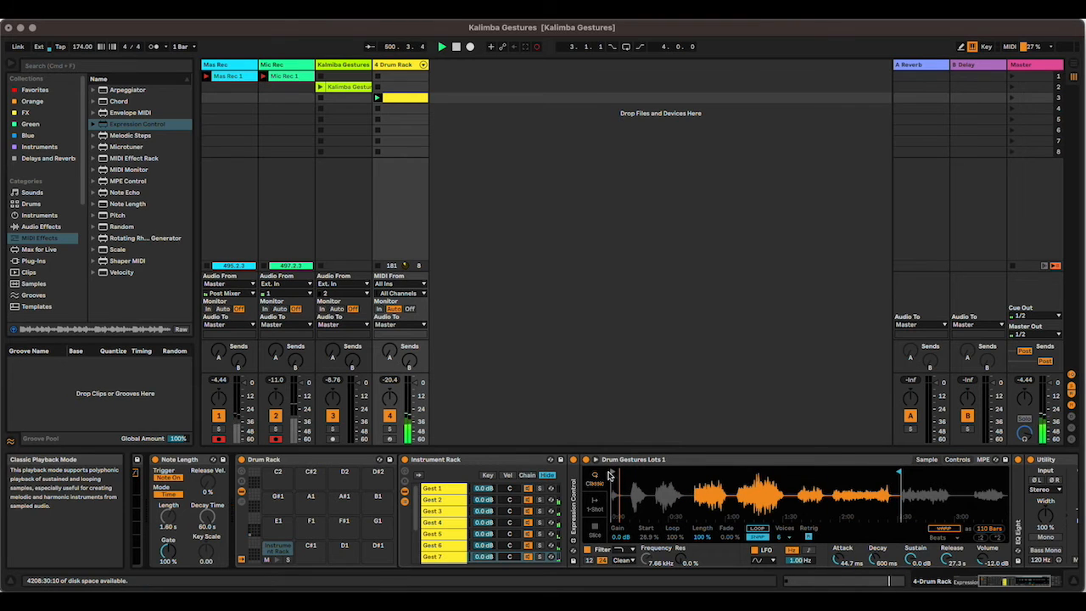
drag(837, 486, 836, 528)
mouse_move(811, 470)
mouse_down()
mouse_move(585, 462)
mouse_move(685, 456)
mouse_up()
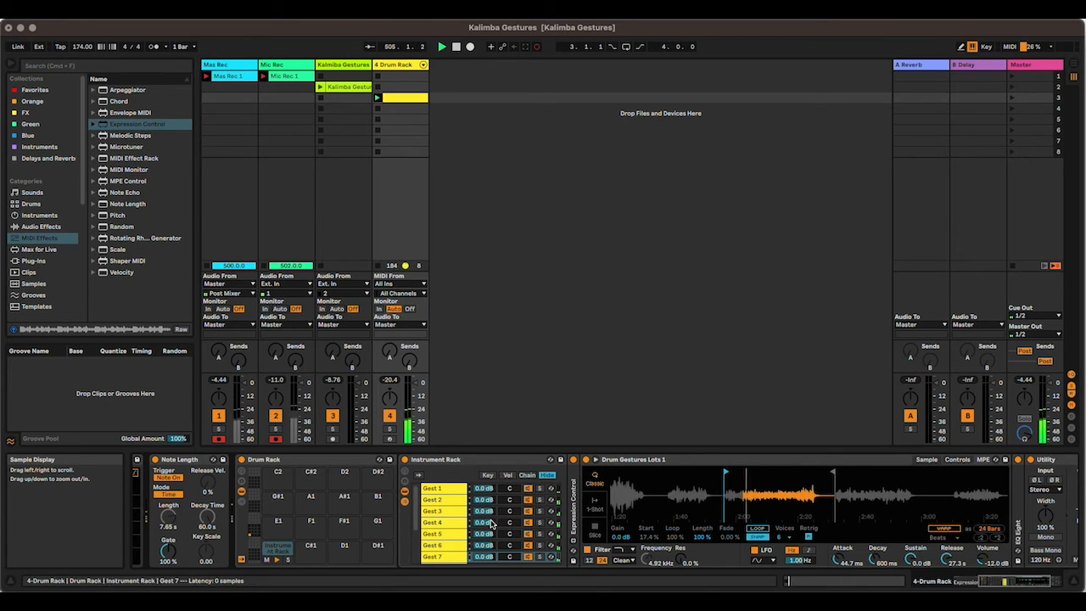
Select the Gest 8 chain and place its Simpler's start and end markers around the gesture from about 2:30 to 3:08.
click(442, 558)
scroll(450, 556, down, 4)
click(448, 514)
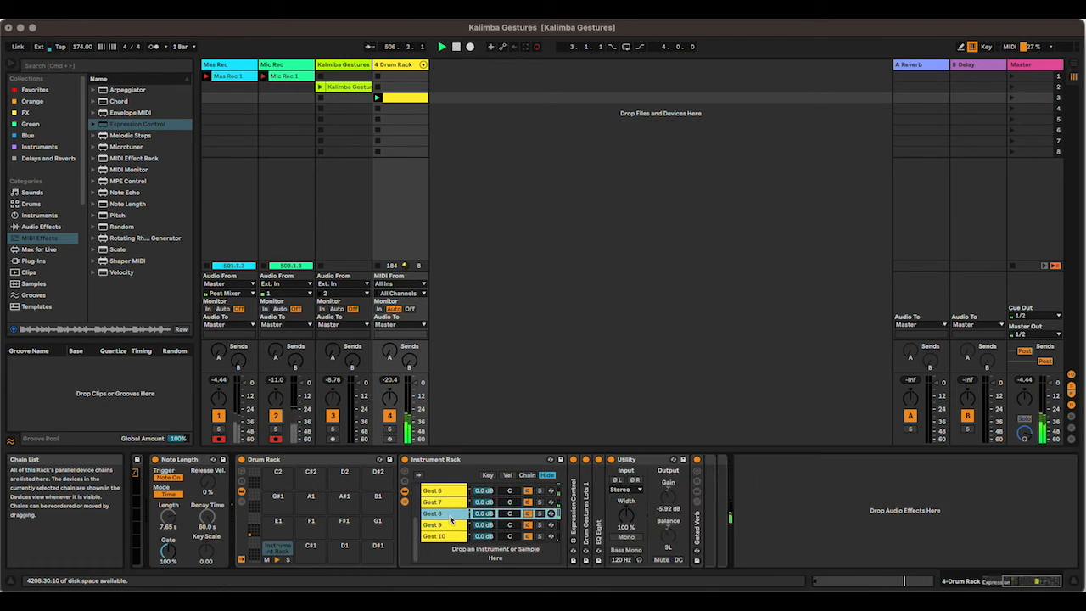
click(591, 486)
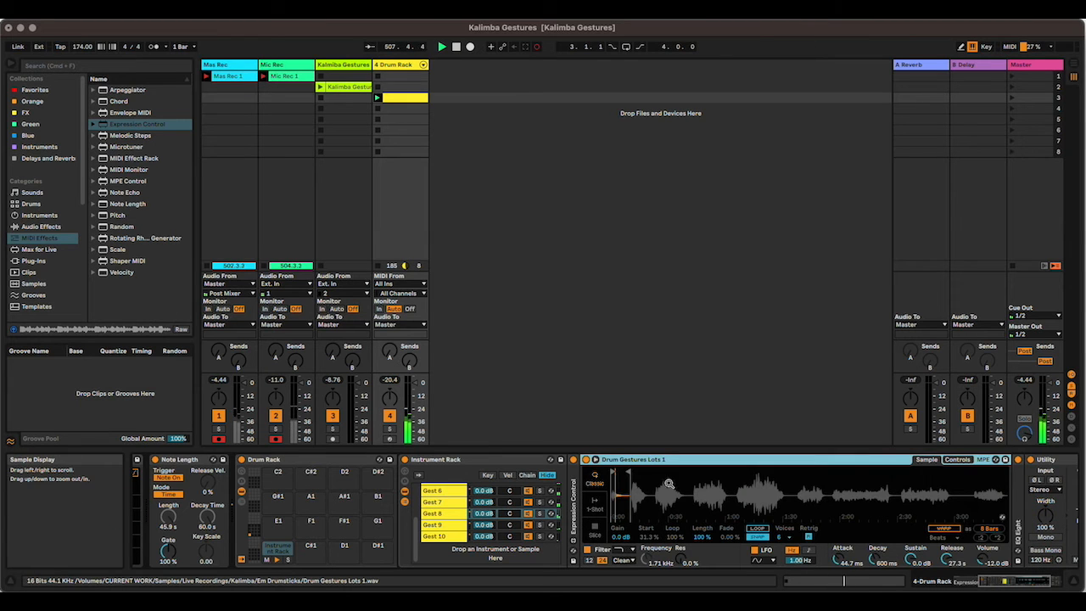
drag(628, 472, 971, 472)
drag(616, 471, 905, 477)
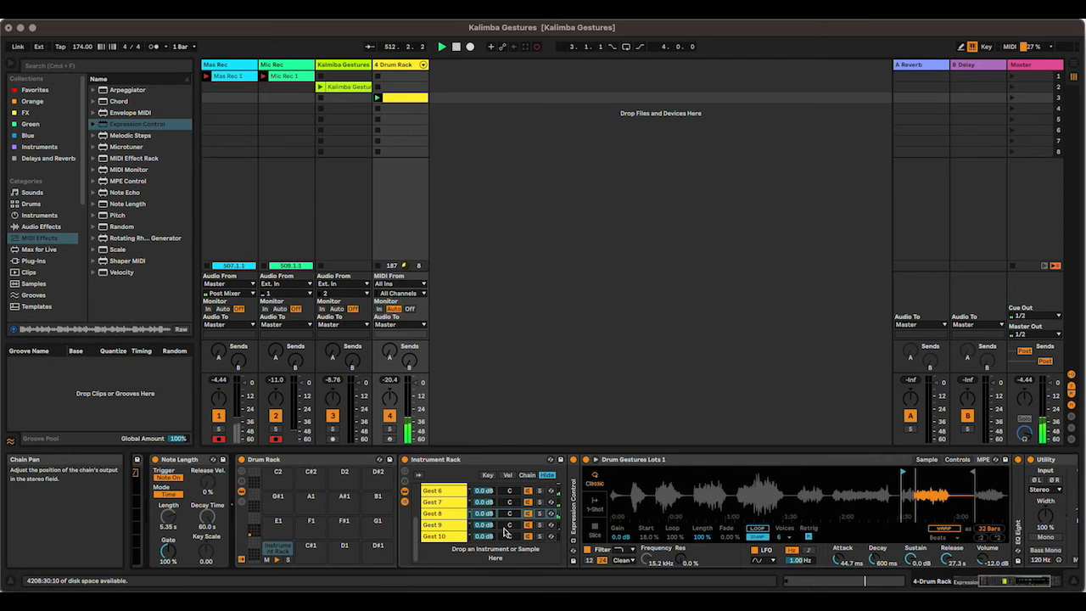
Select the Gest 9 chain and set its Simpler's markers around the final gesture, from about 3:08 to the sample's end.
click(444, 526)
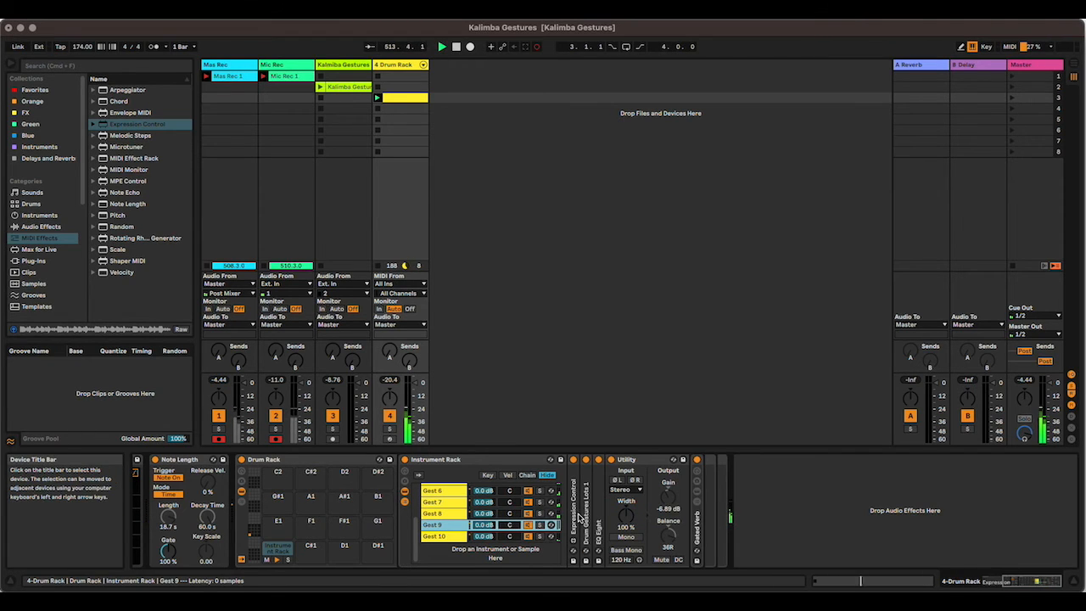
double_click(585, 519)
drag(626, 472, 1008, 474)
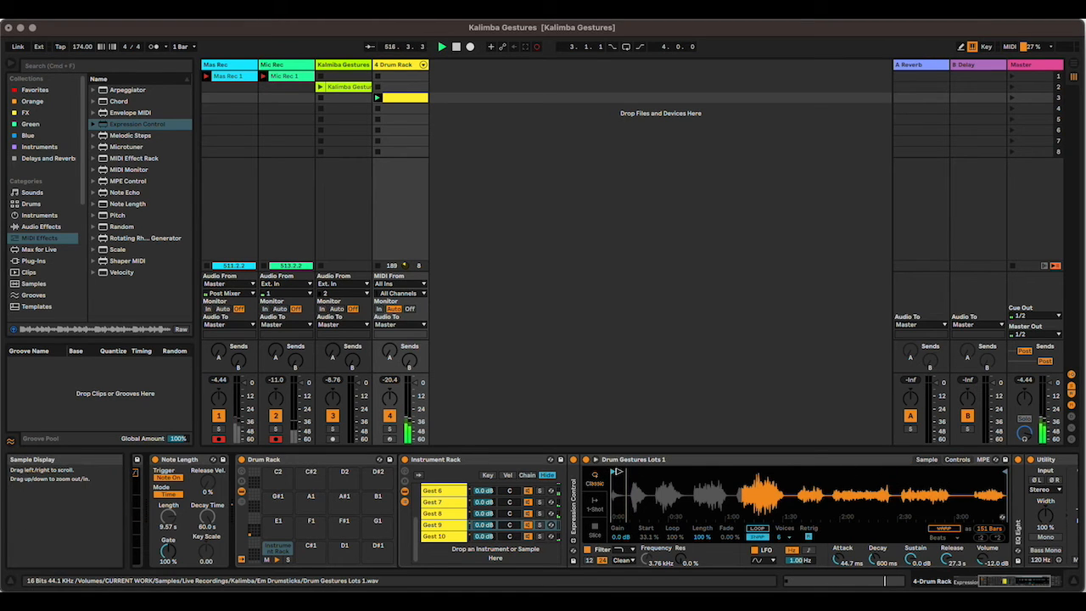
mouse_move(612, 473)
mouse_down()
mouse_move(986, 475)
mouse_move(976, 473)
mouse_up()
Select the Gest 10 chain and set its Simpler's transposition to +12 st in the Simpler controls.
click(434, 536)
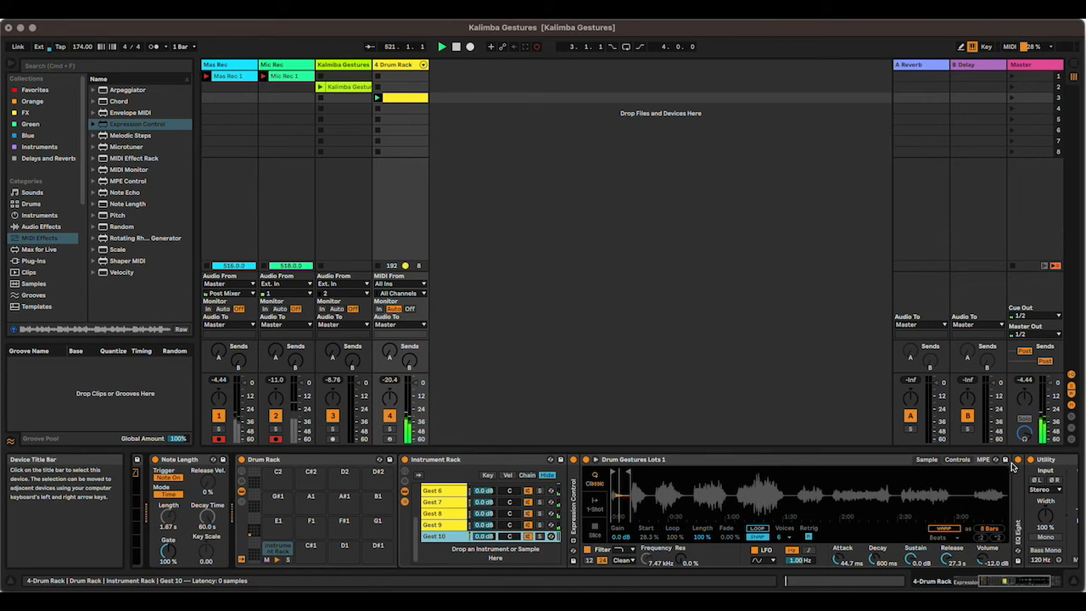
click(956, 459)
click(959, 531)
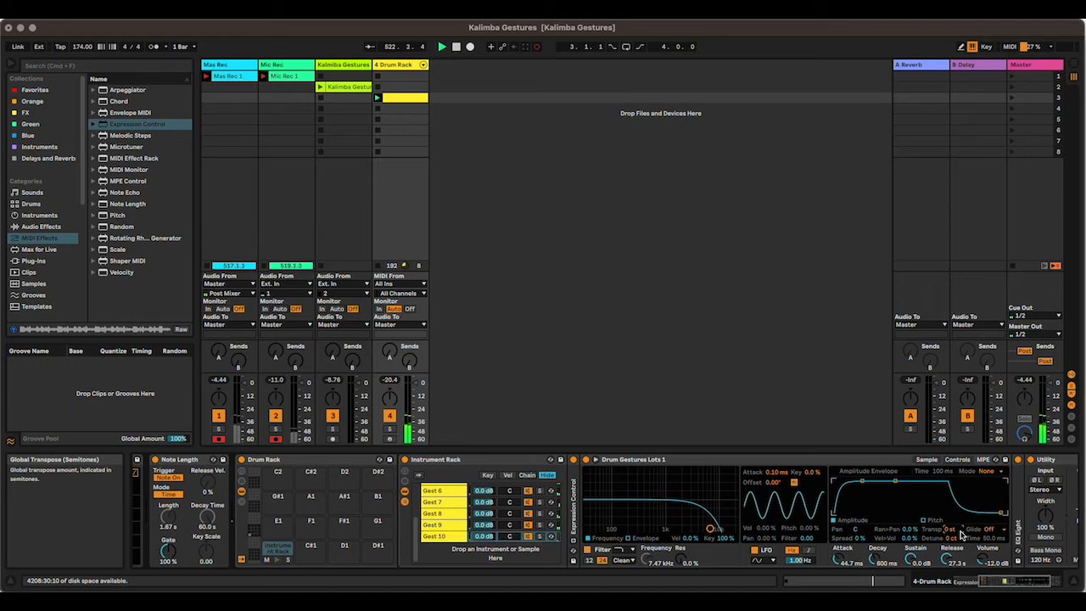
text(12)
key(Return)
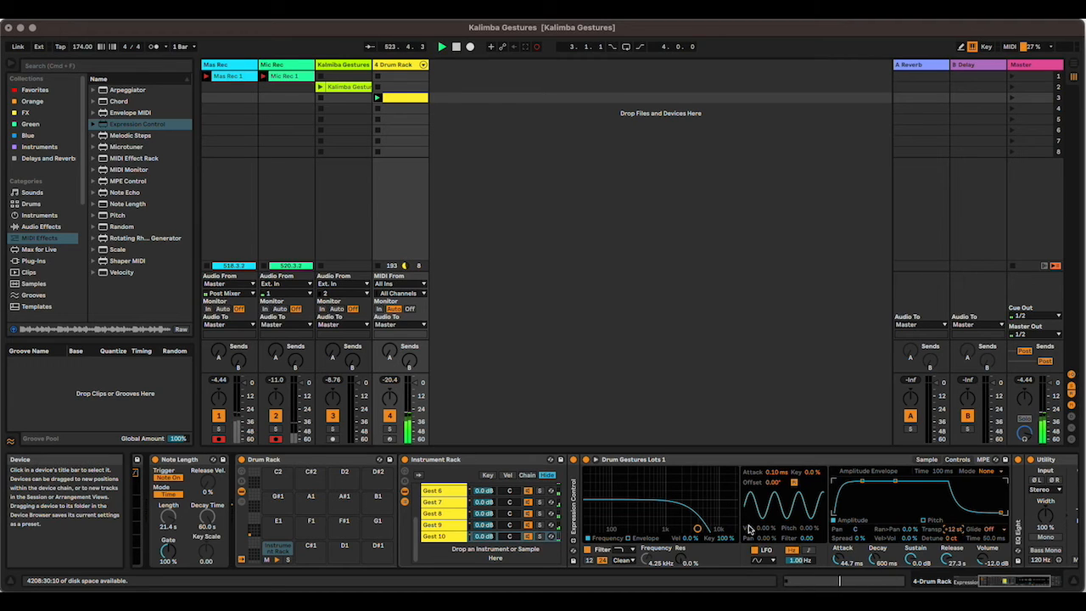
Set the transposition of Gest 7's Simpler to -7 st, and select the Gest 9 chain.
click(441, 501)
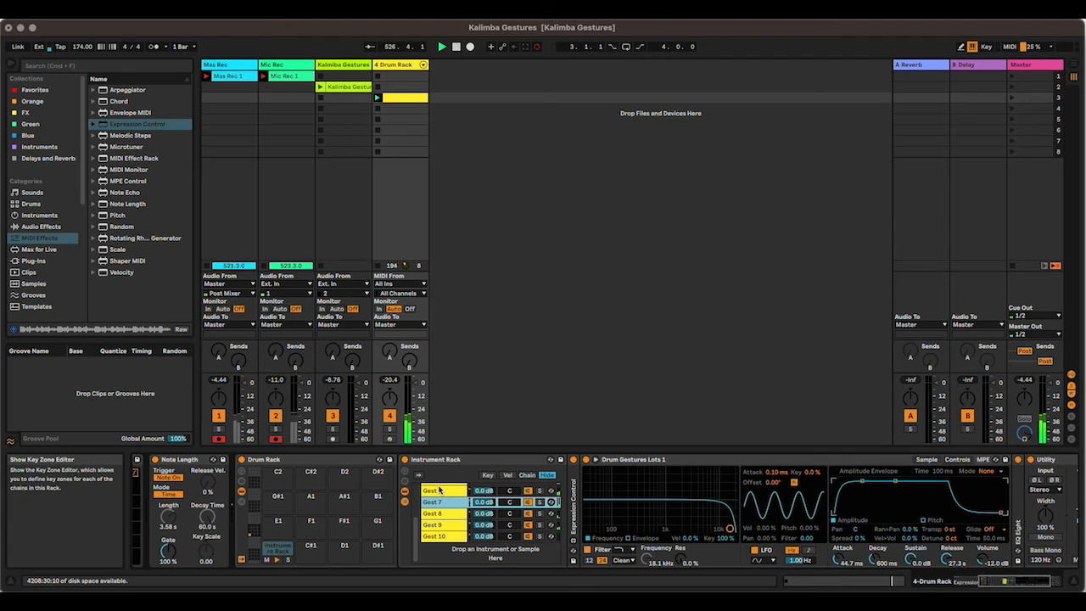
click(951, 534)
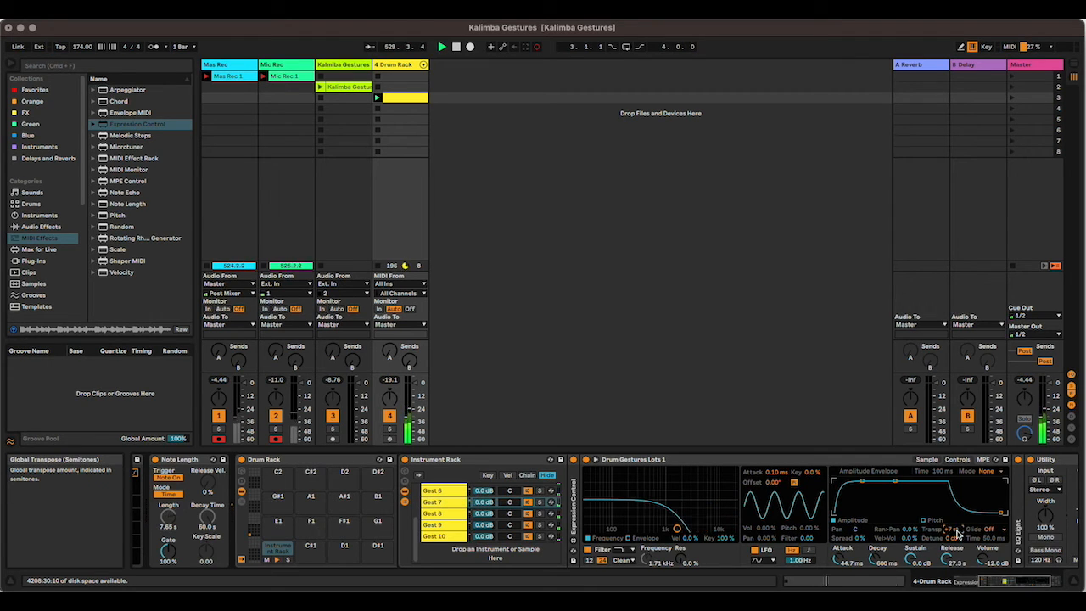
click(458, 524)
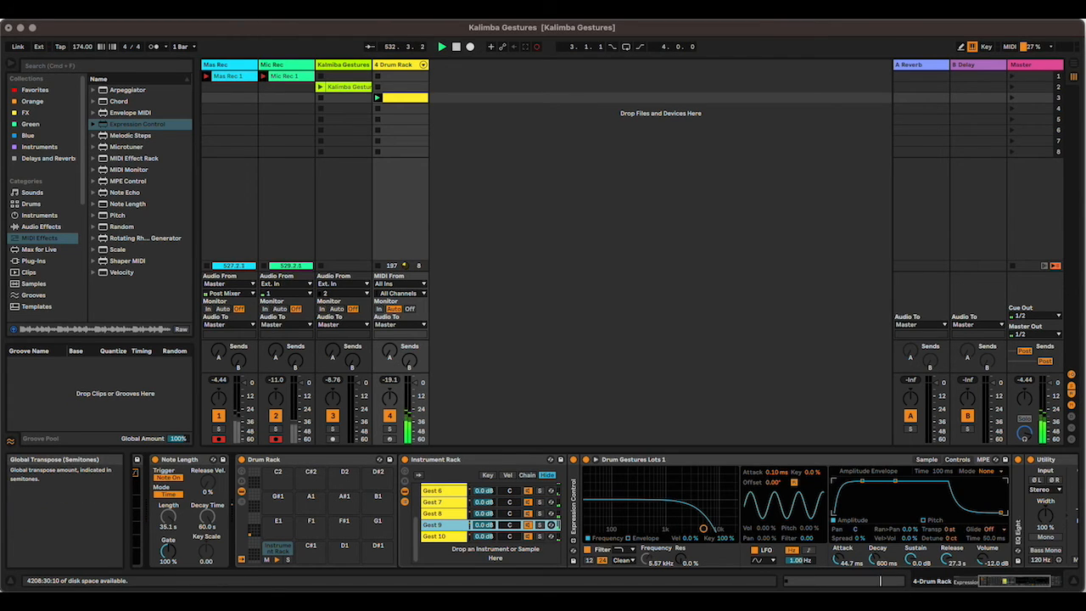
Set the Simpler transposition to +12 st in the Gest 5 chain and to -19 st in the Gest 8 chain.
scroll(461, 526, up, 2)
click(458, 506)
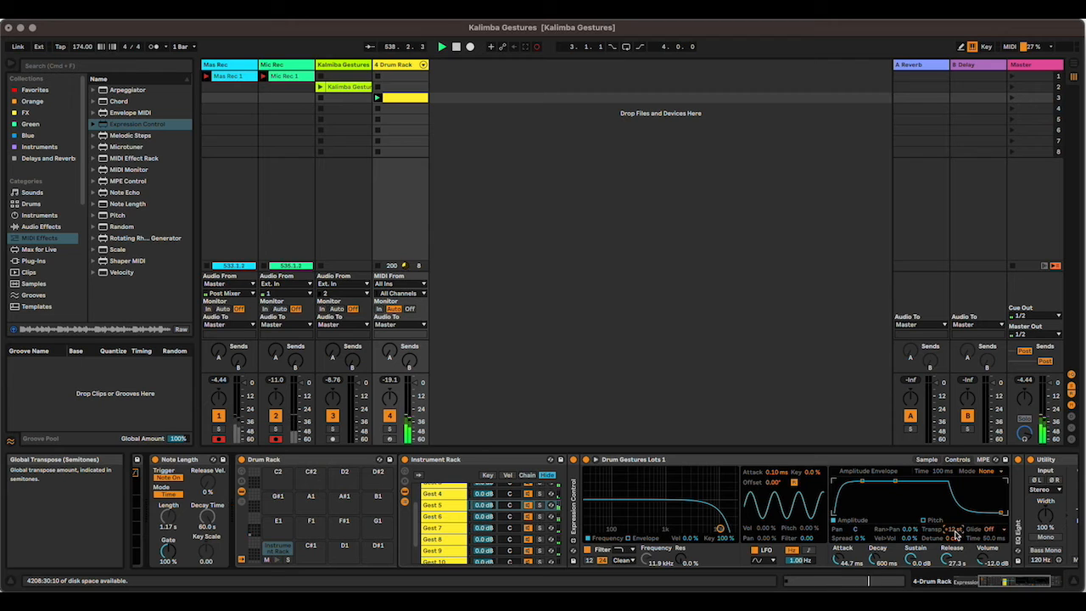
click(443, 541)
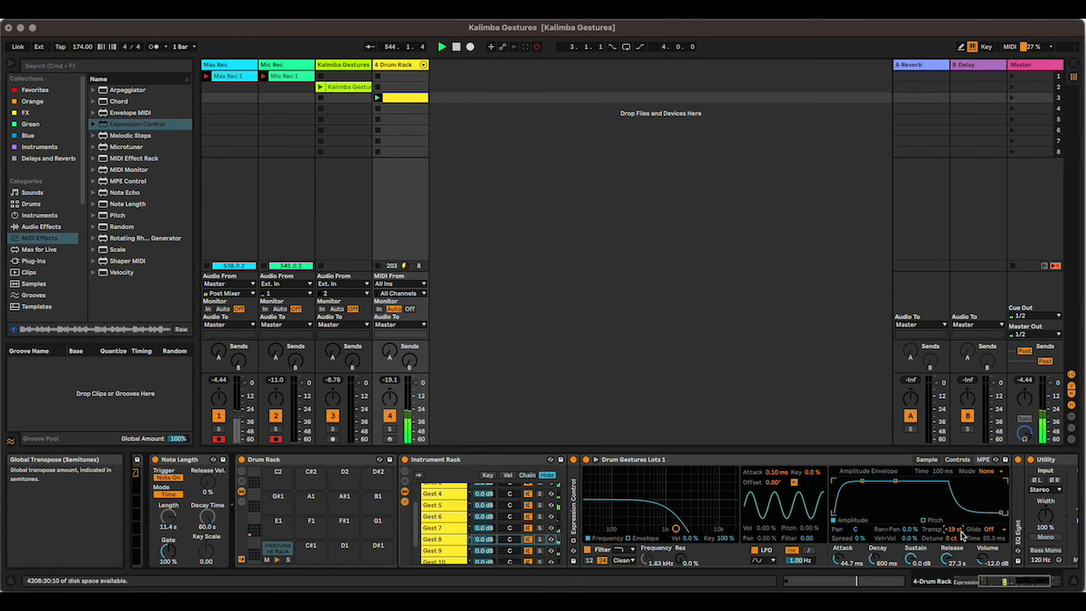
Show the Instrument Rack's velocity zone editor with the full velocity range of the gesture chains in view.
click(961, 582)
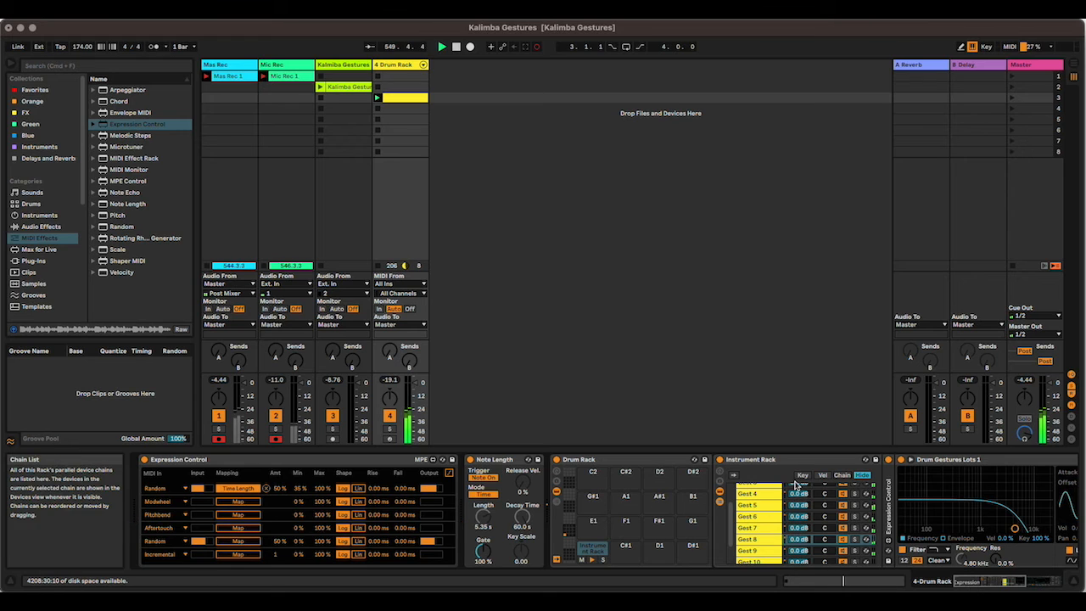
click(822, 476)
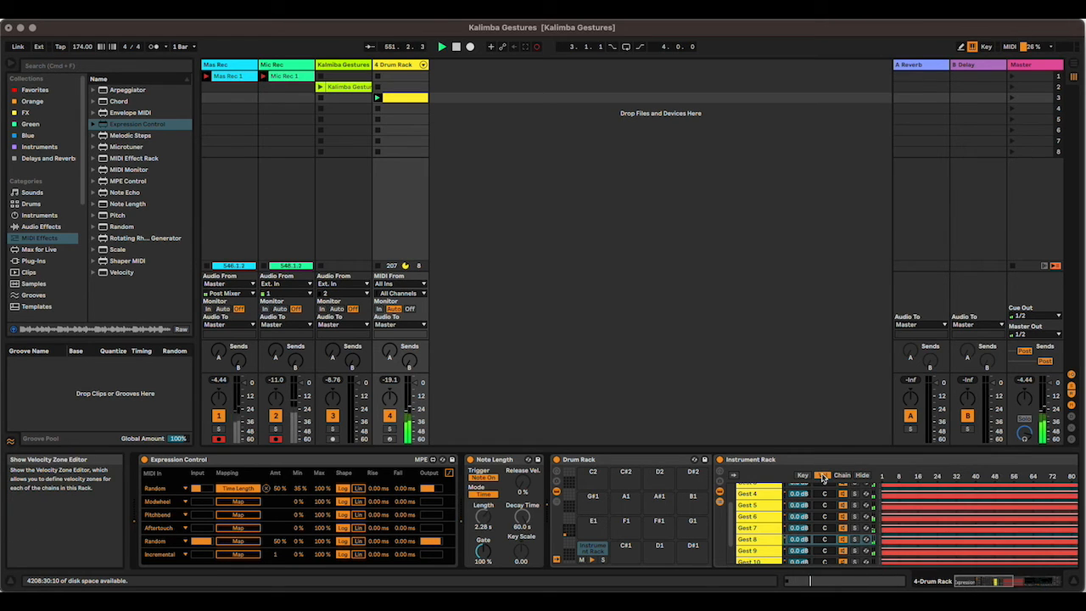
drag(973, 582, 1004, 582)
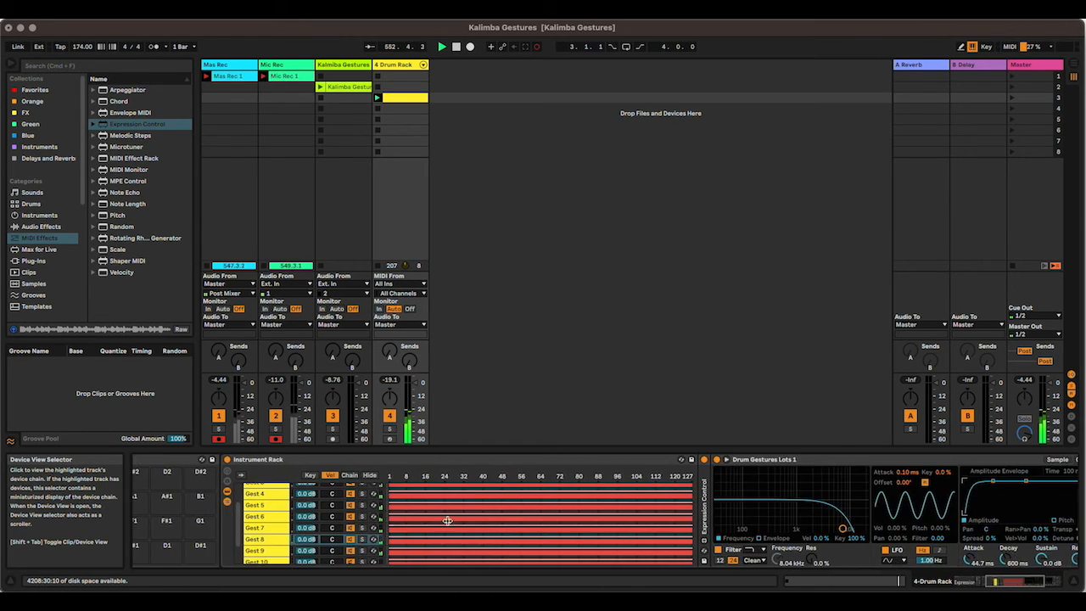
Select all ten chains, Gest 1 through Gest 10, and distribute their velocity zones equally across the 1–127 range.
scroll(263, 504, up, 3)
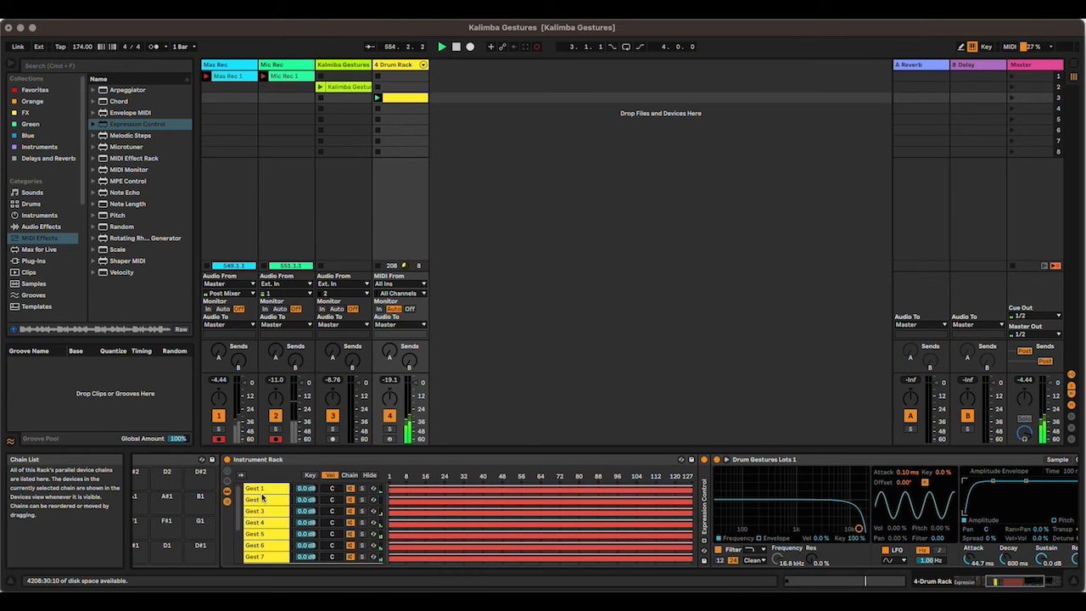
click(263, 499)
scroll(272, 514, down, 3)
shift+click(270, 534)
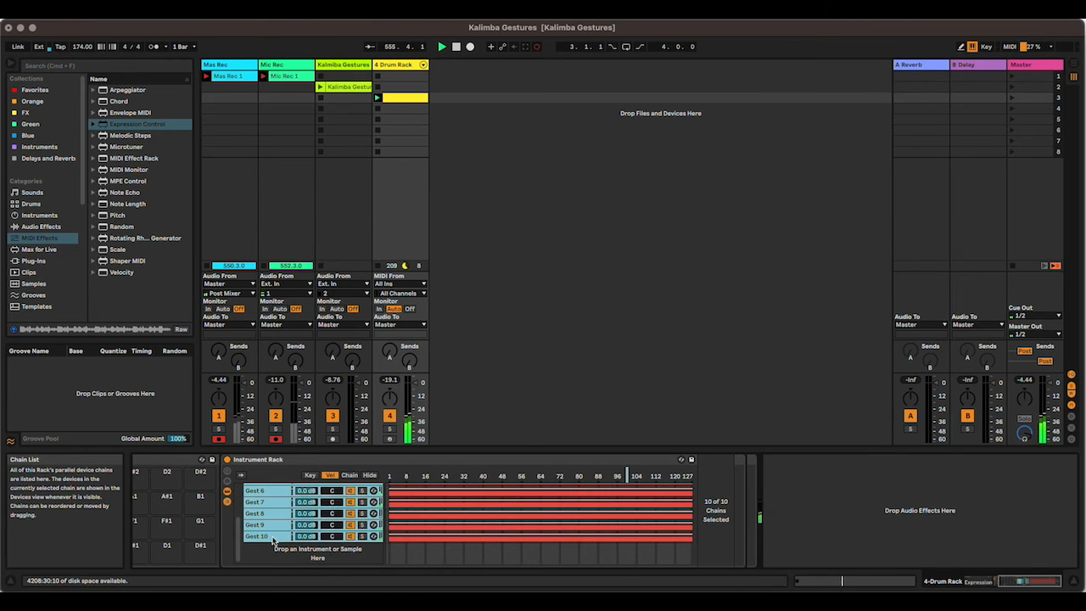
right_click(525, 503)
click(575, 522)
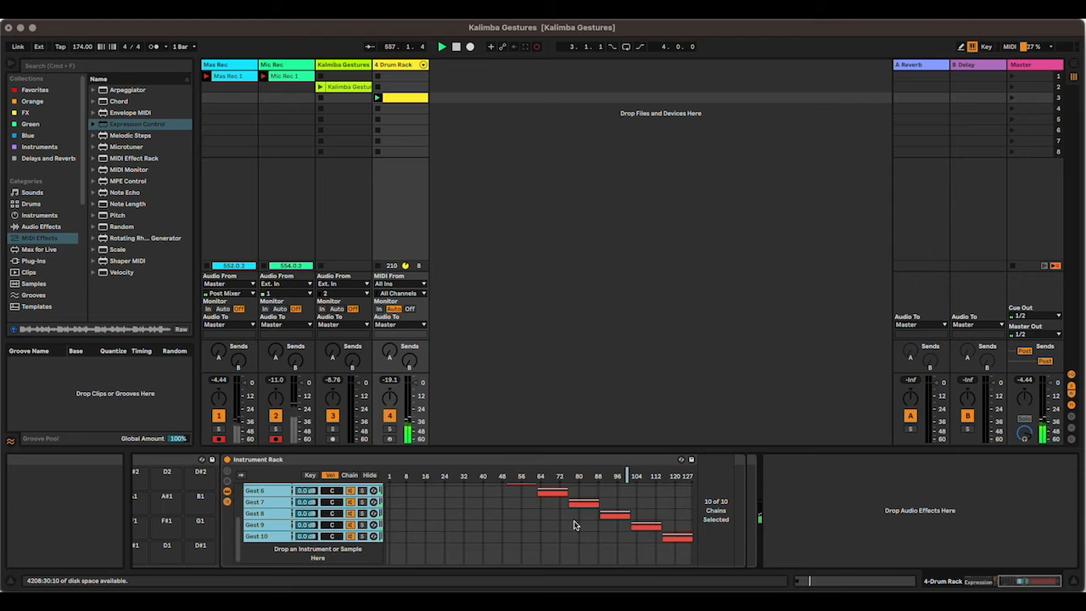
scroll(551, 538, up, 3)
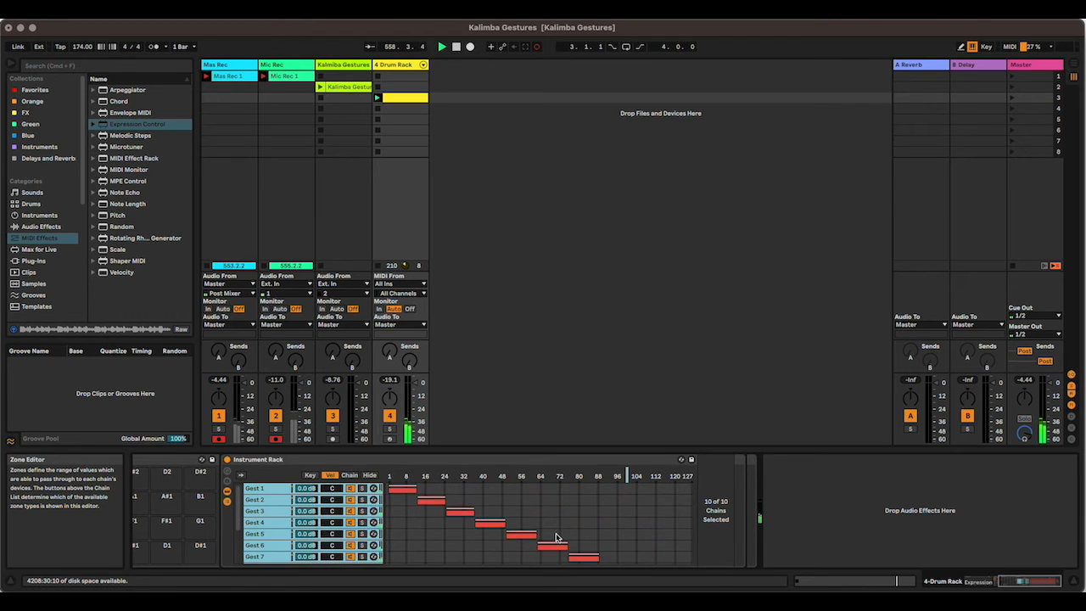
Raise the C1 note's velocity to 127 in the Drum Rack track's MIDI clip and set its velocity range to -127.
scroll(557, 534, down, 3)
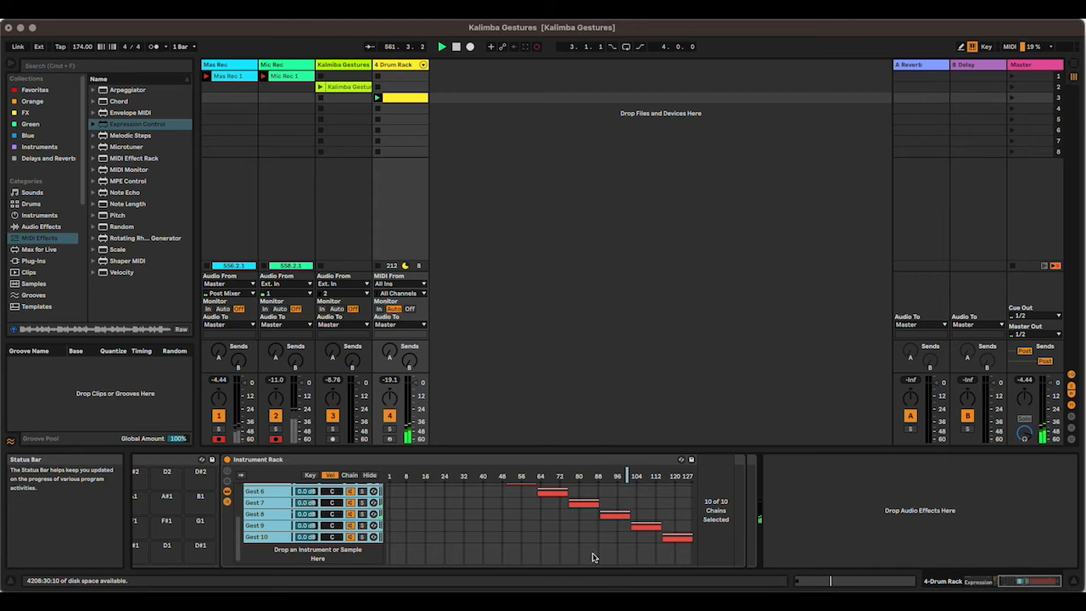
double_click(397, 100)
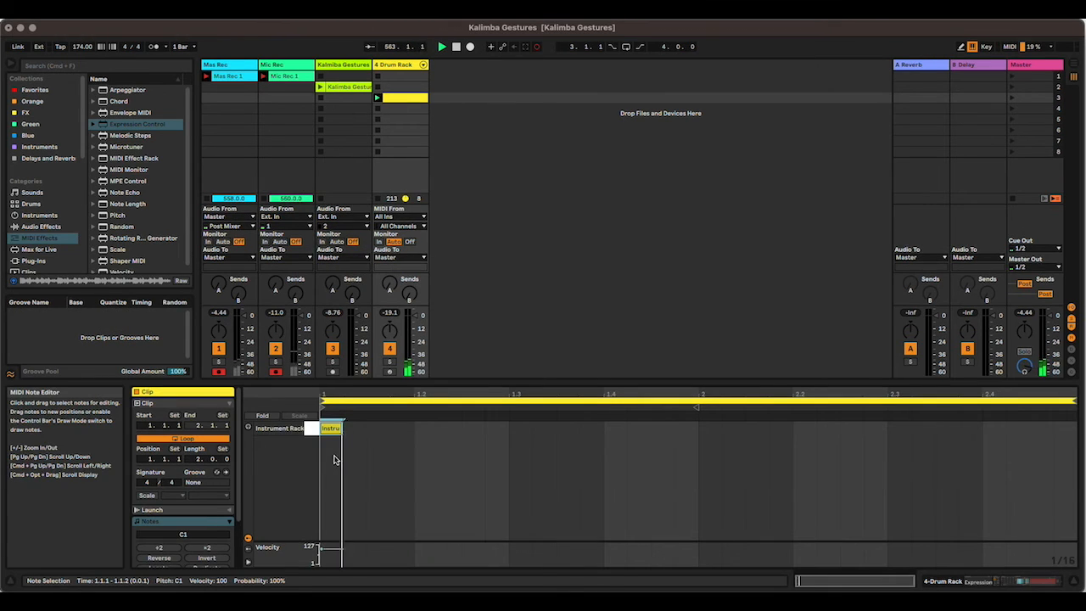
drag(320, 551, 321, 545)
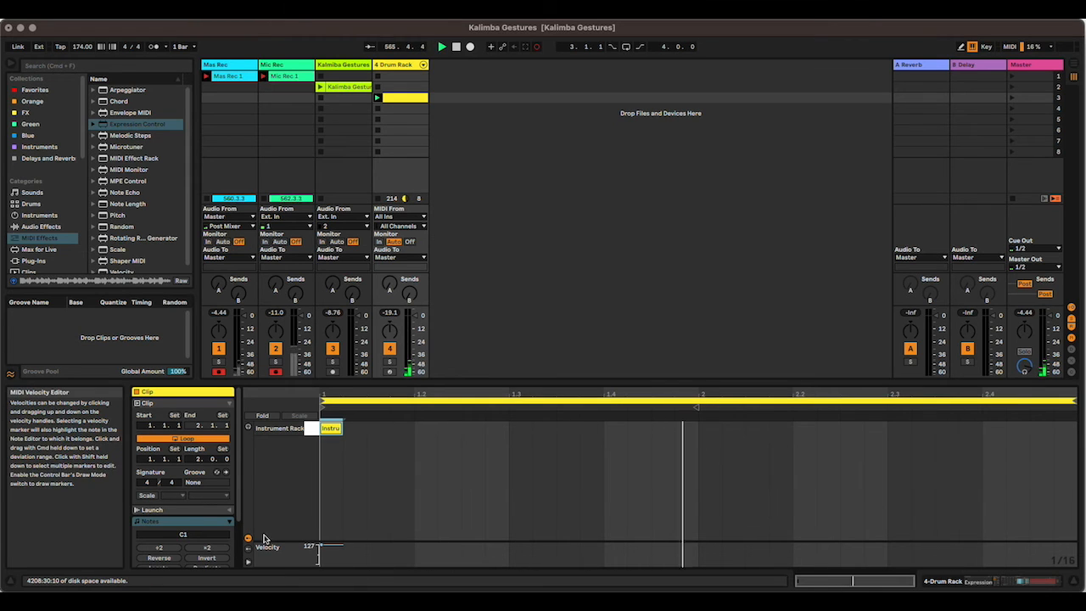
scroll(194, 543, down, 3)
drag(204, 541, 205, 597)
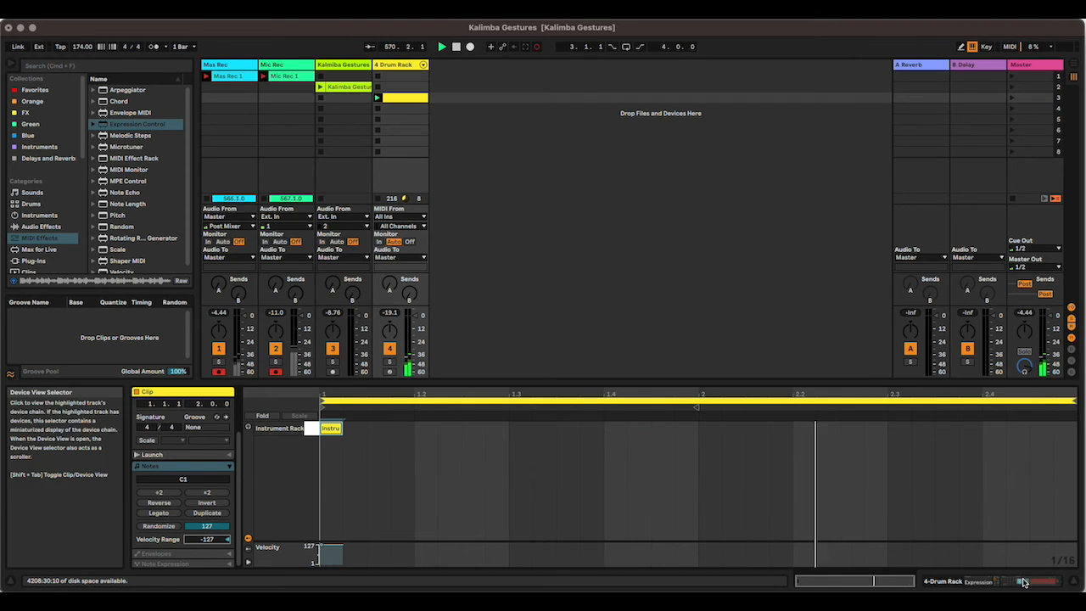
Check in the Instrument Rack how the randomised velocities trigger the ten gesture zones, and select the Expression Control device ahead of the Drum Rack.
click(1022, 582)
click(639, 523)
scroll(639, 523, up, 2)
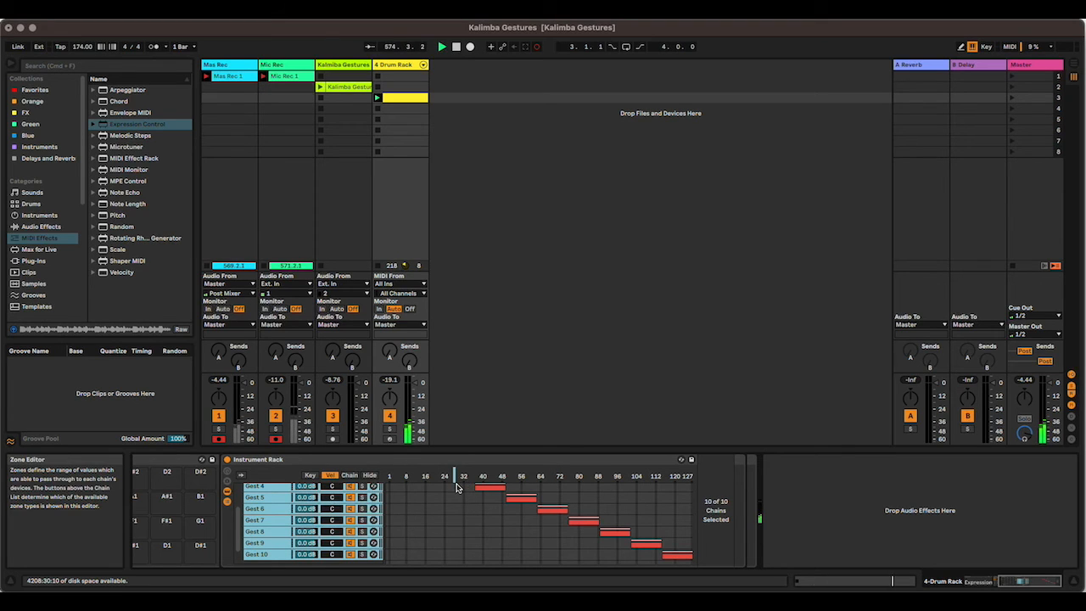
scroll(465, 506, up, 3)
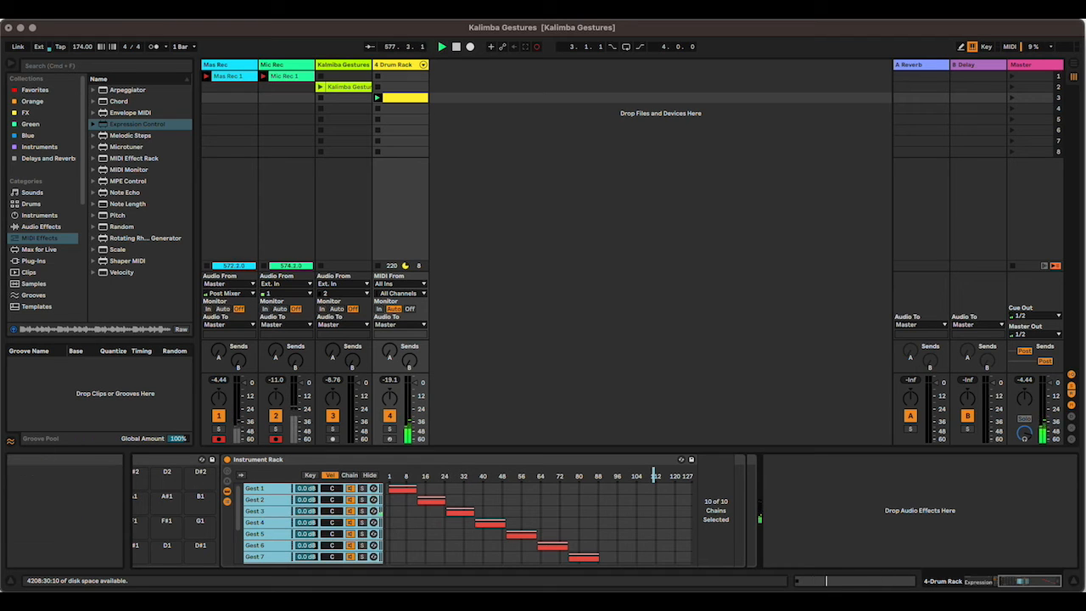
drag(1026, 583, 986, 582)
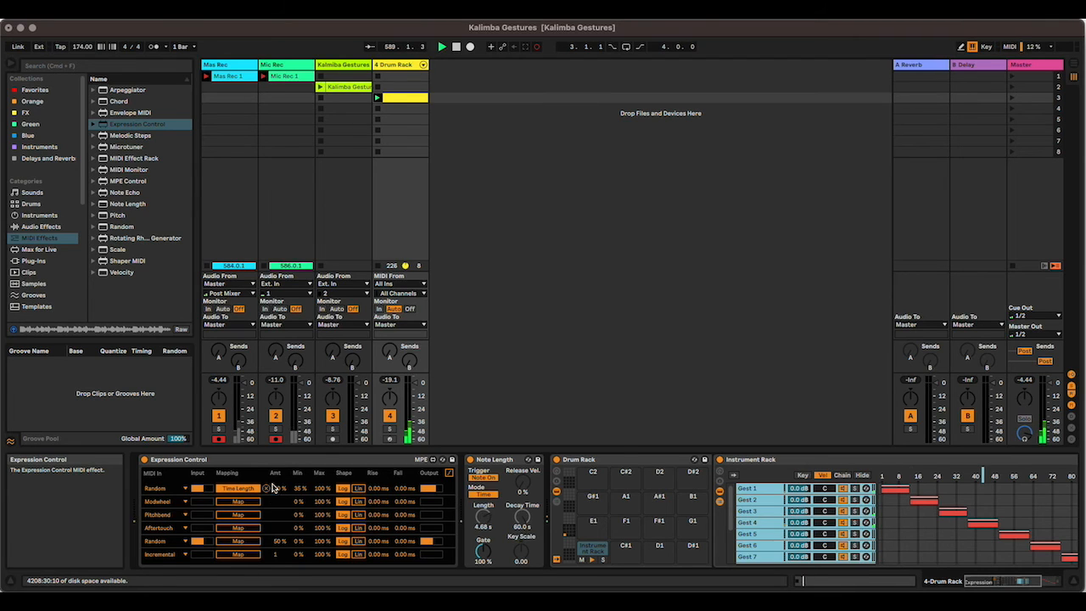
click(286, 462)
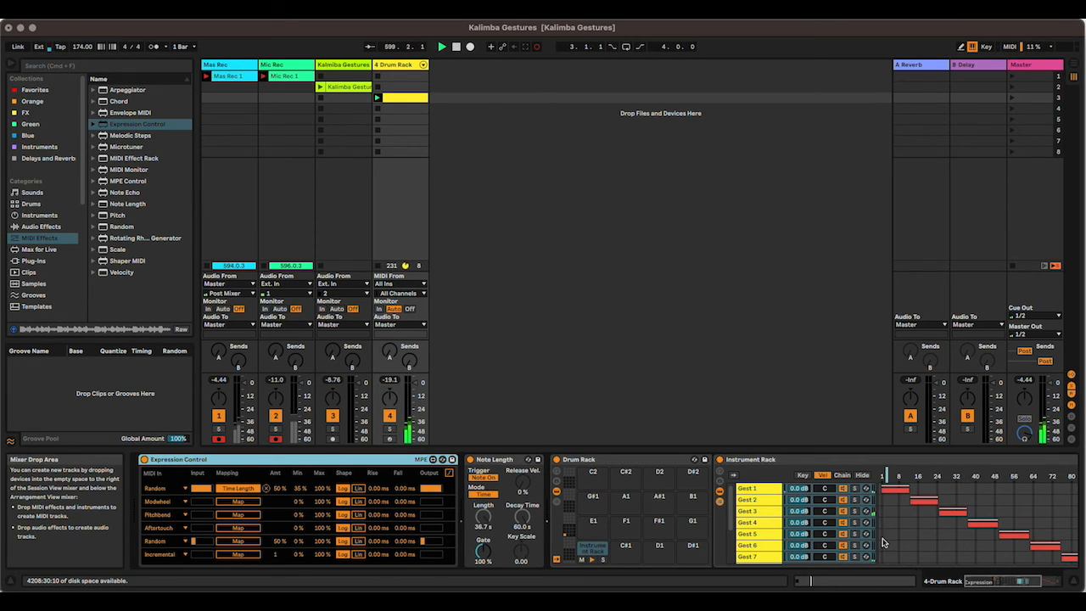
Select the Gest 1 chain, hide the rack's zone editor and unfold the Drum Gestures Lots 1 Simpler with its sample view shown.
drag(1007, 587, 1028, 586)
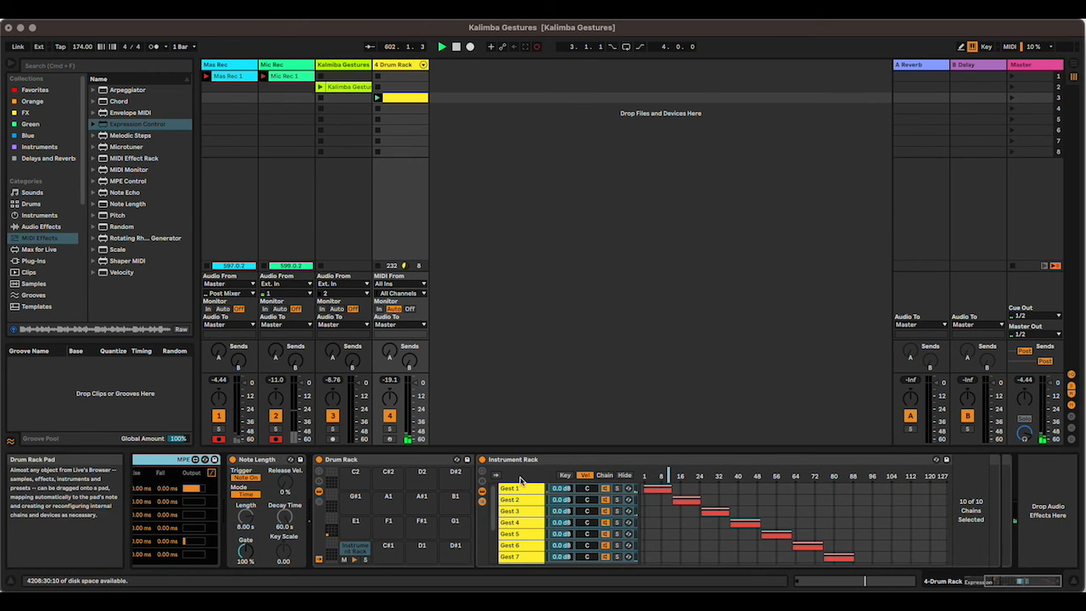
click(519, 487)
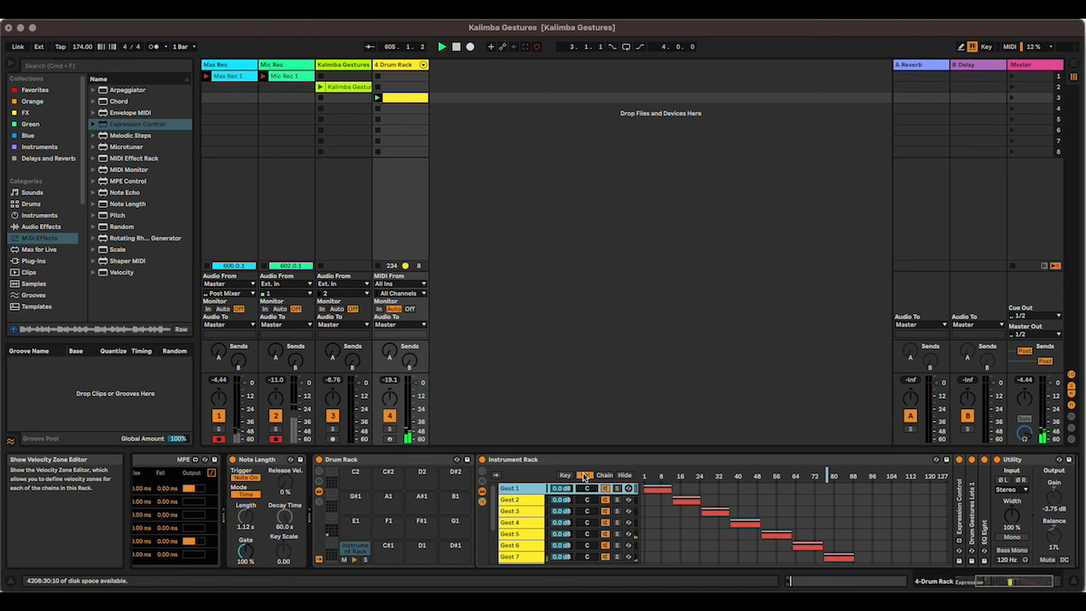
click(624, 475)
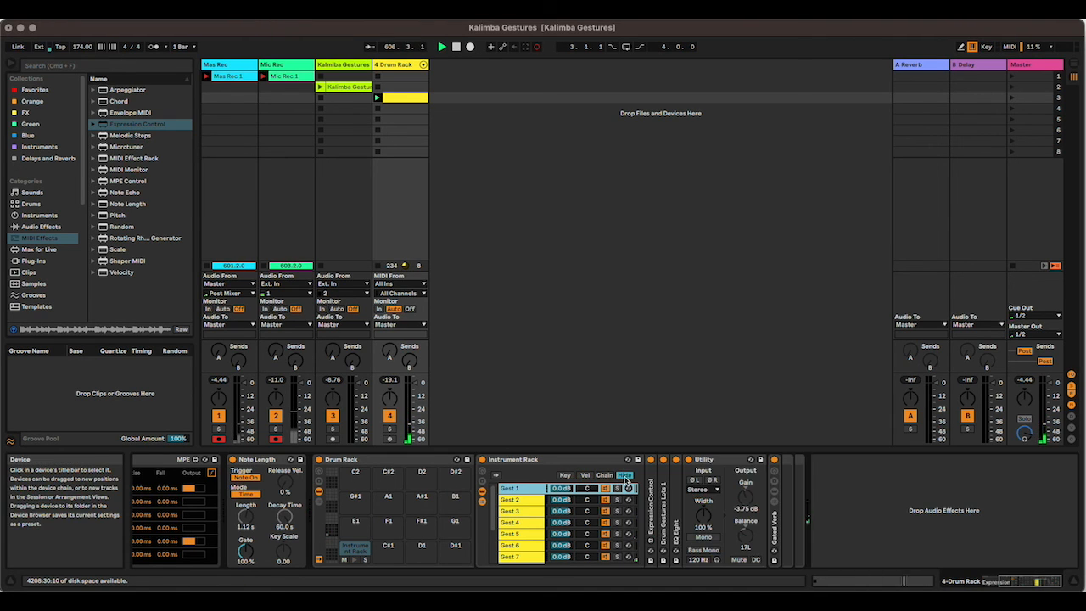
double_click(662, 501)
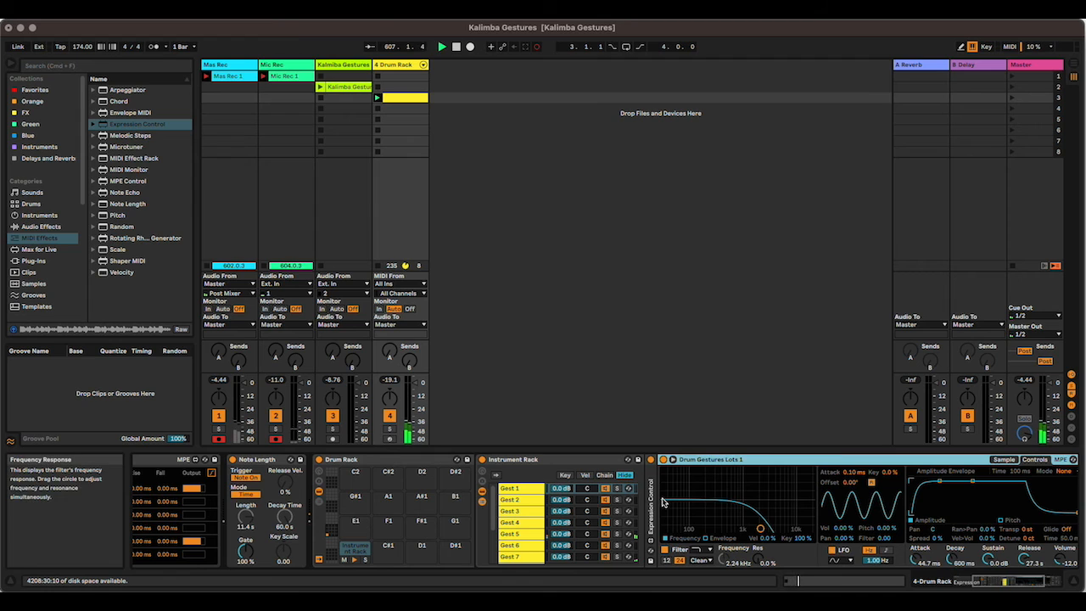
click(1000, 458)
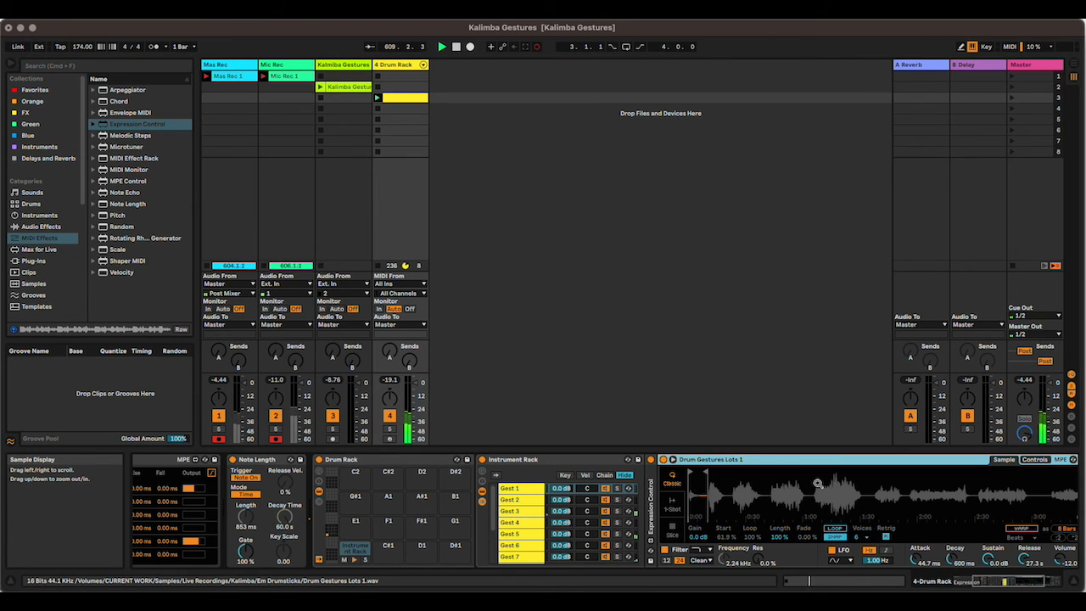
drag(1022, 584, 1032, 587)
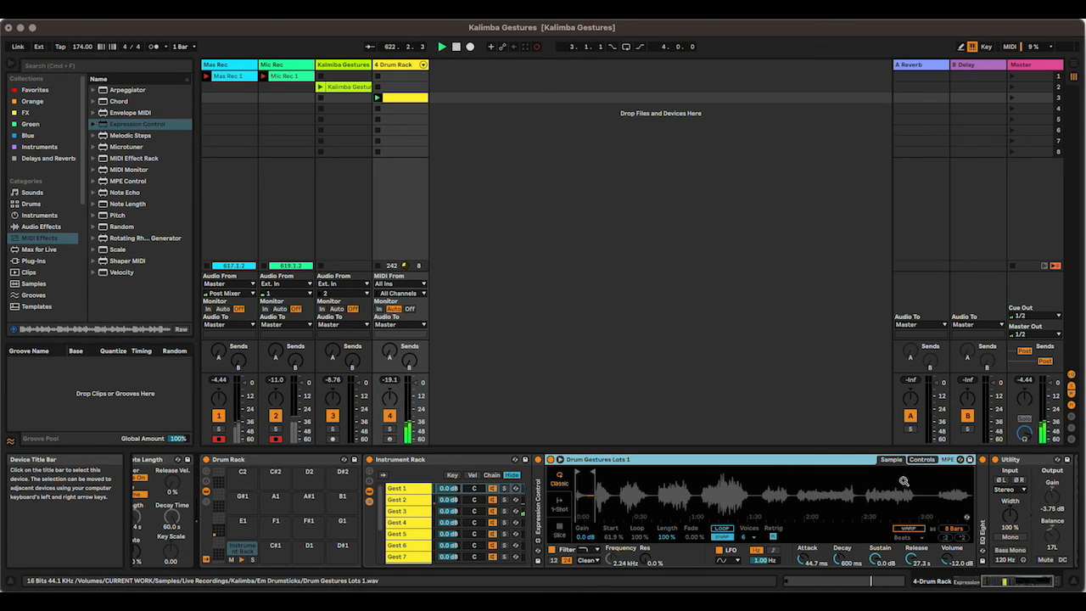
click(1049, 585)
drag(1049, 586, 1054, 585)
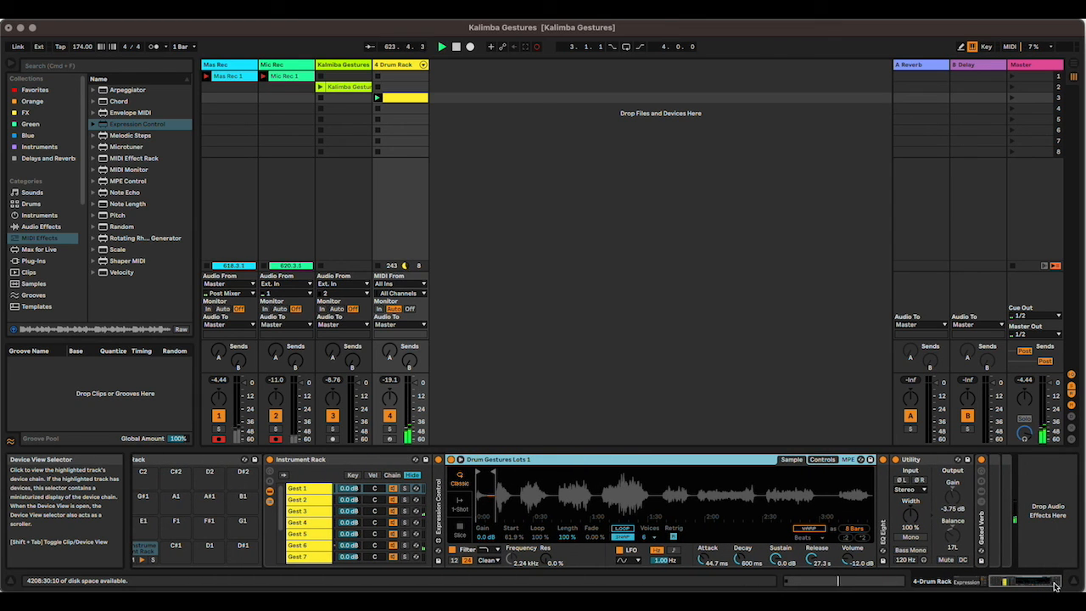